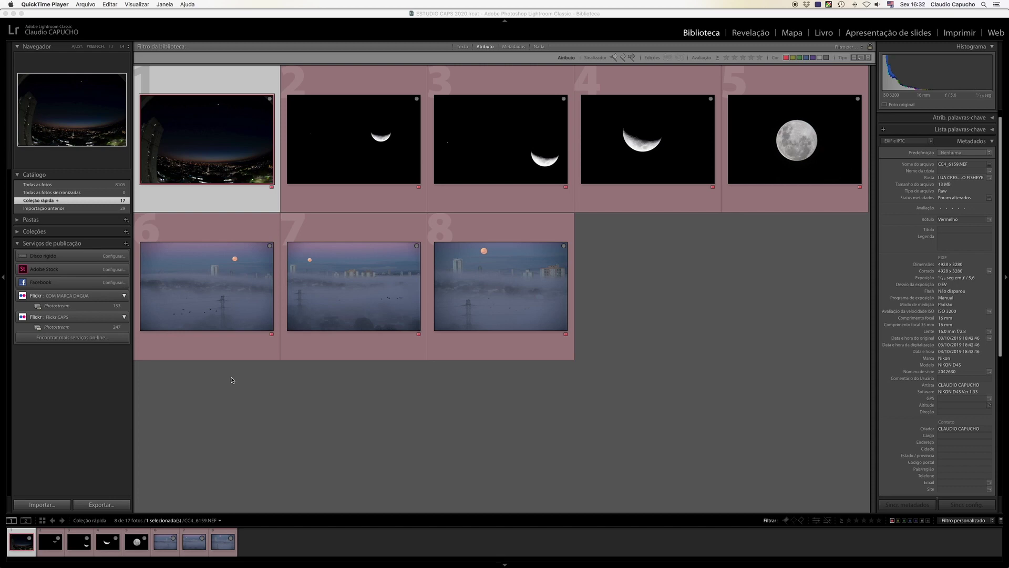
- Open the fisheye night cityscape full-size from the Quick Collection thumbnails
{"action": "double_click", "coordinate": [219, 153]}
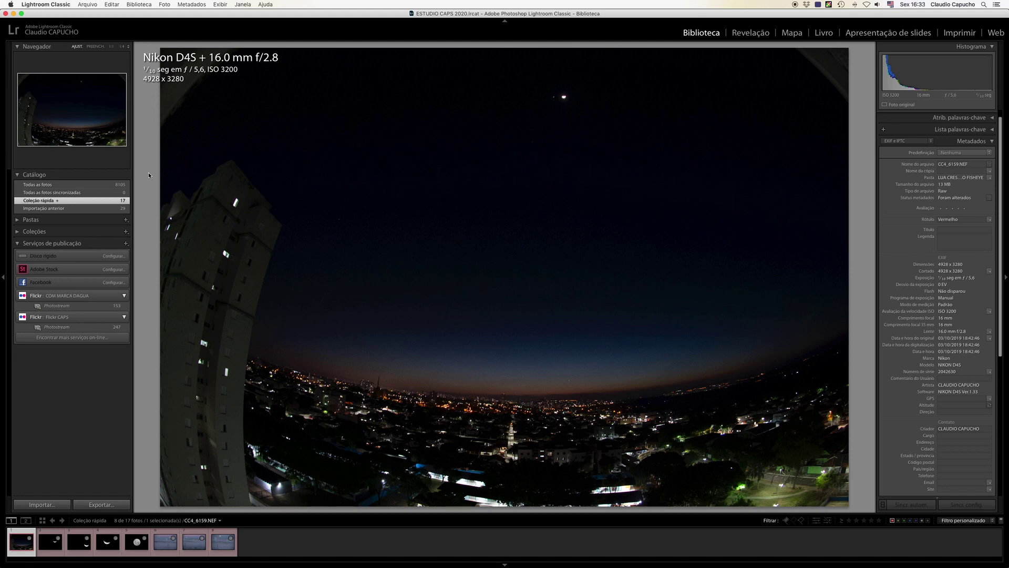
- Page through the crescent moon and full moon photos full-size
{"action": "key", "text": "Right"}
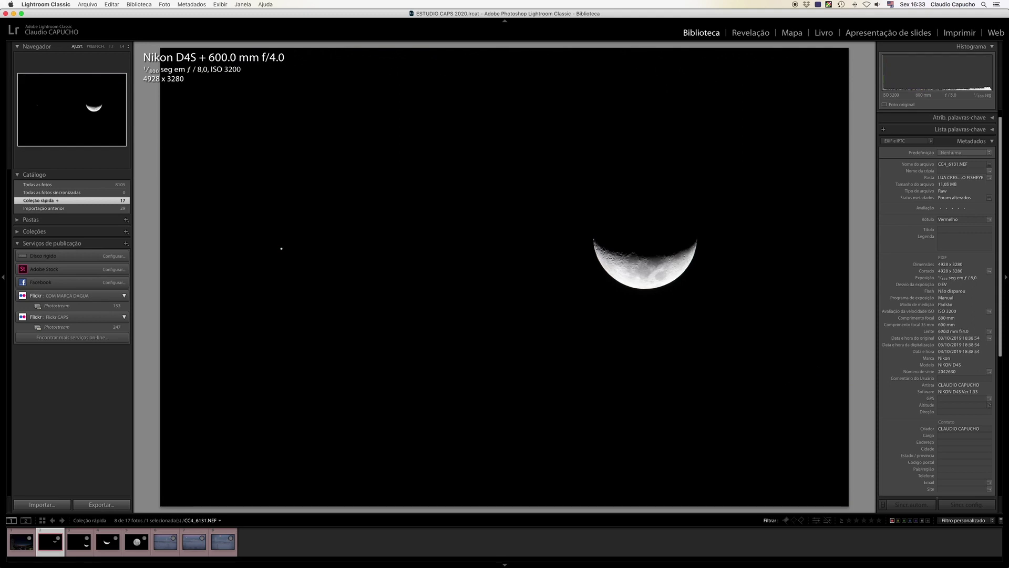
{"action": "key", "text": "Left"}
{"action": "key", "text": "Right"}
{"action": "key", "text": "Right"}
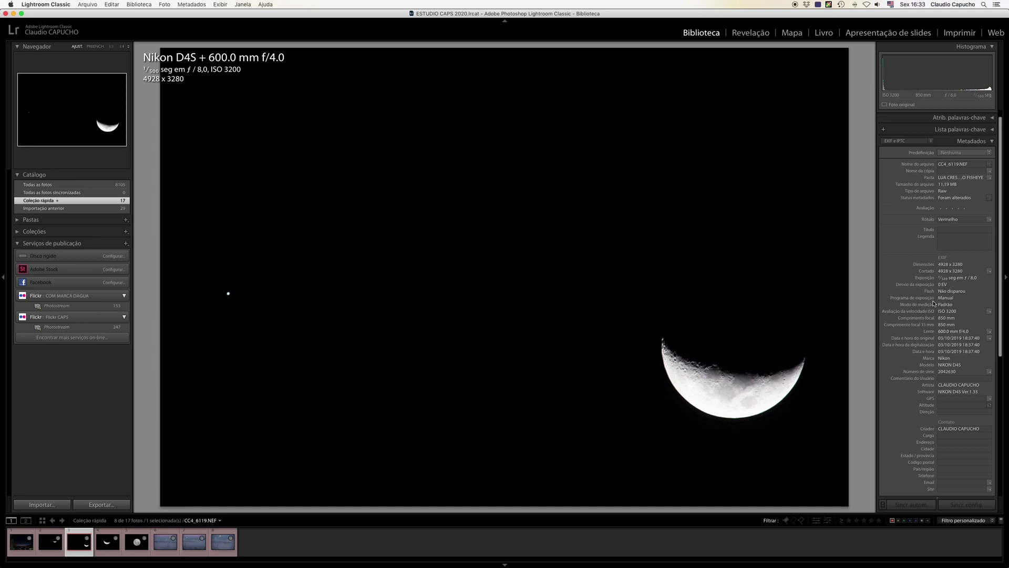
{"action": "key", "text": "Right"}
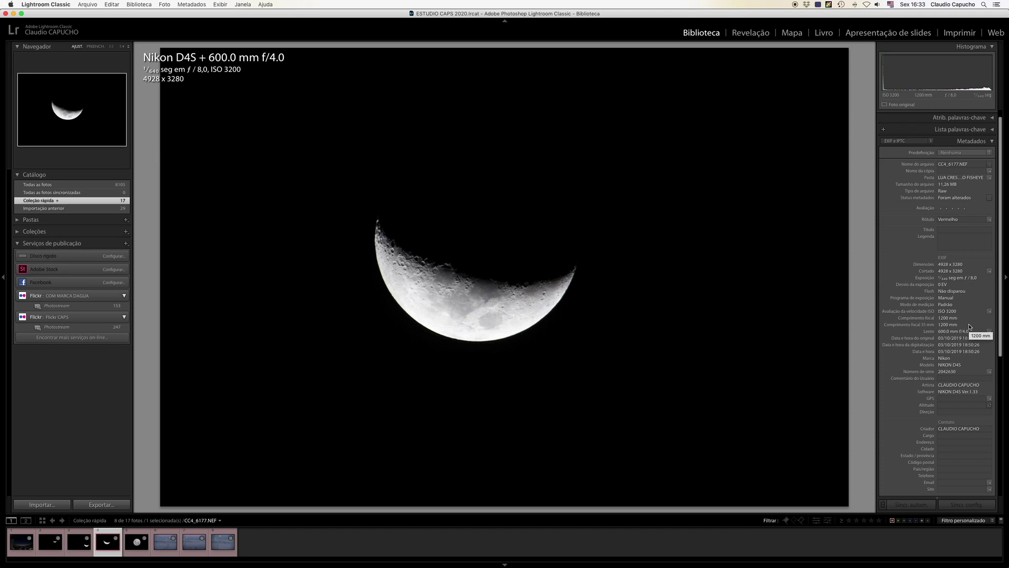
{"action": "key", "text": "Right"}
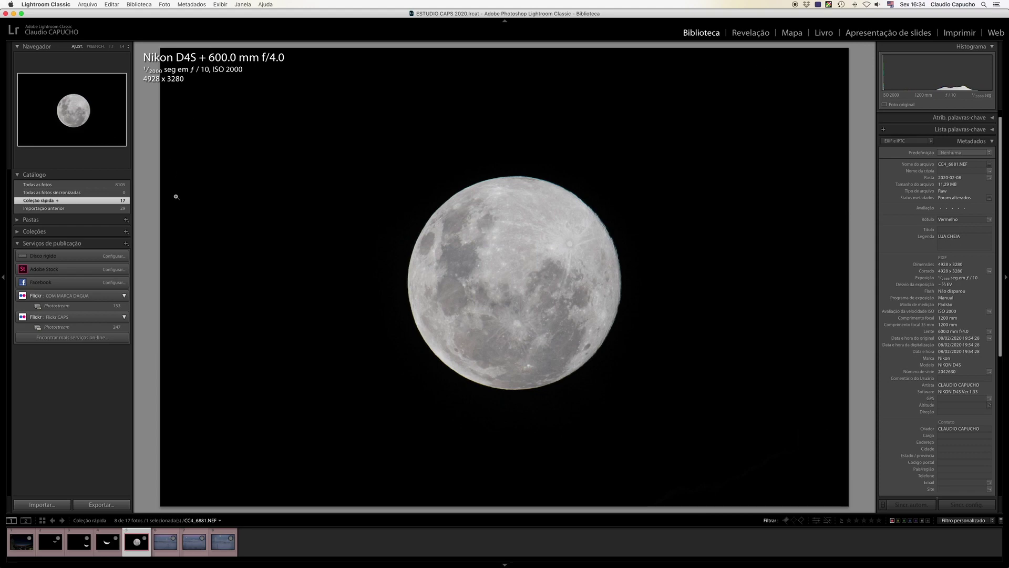
- Step through the three fog scenes, then reopen the fisheye cityscape from the grid
{"action": "key", "text": "Right"}
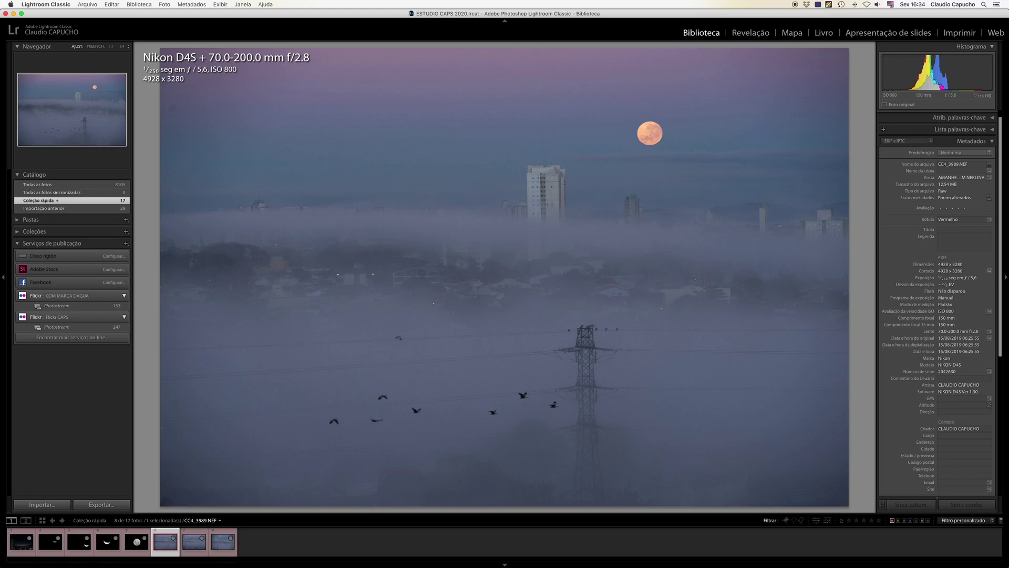
{"action": "key", "text": "Right"}
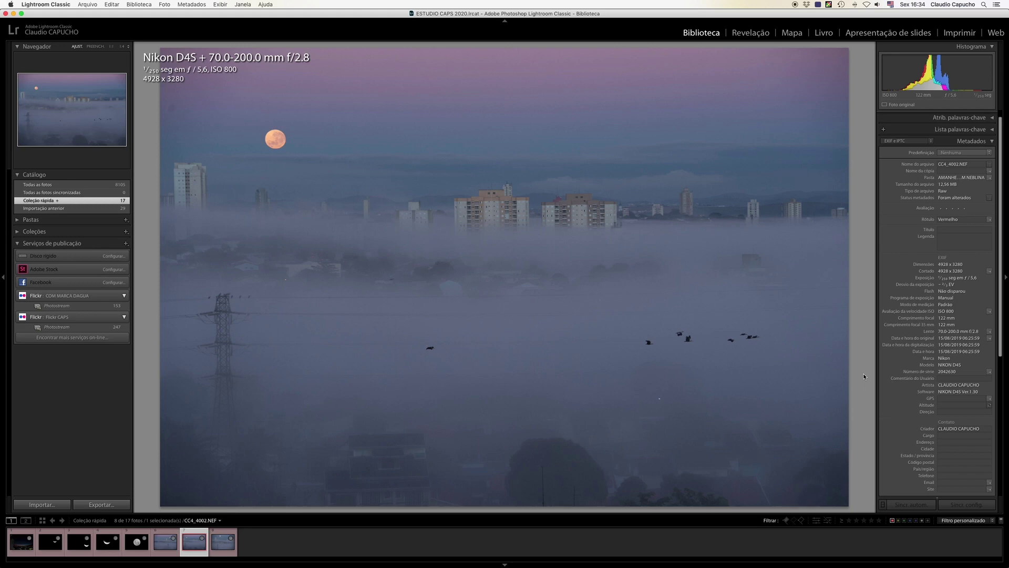
{"action": "key", "text": "Right"}
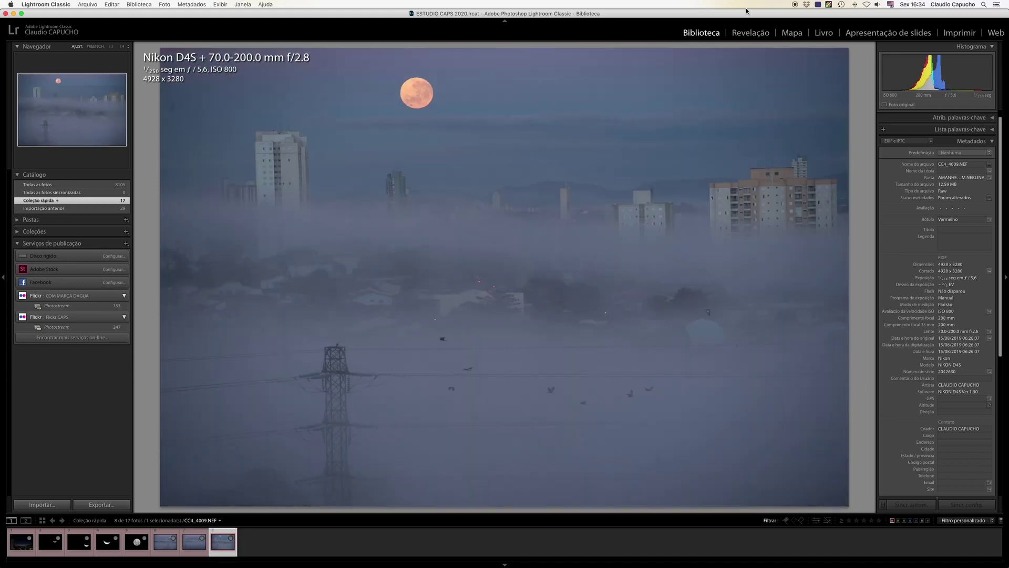
{"action": "key", "text": "g"}
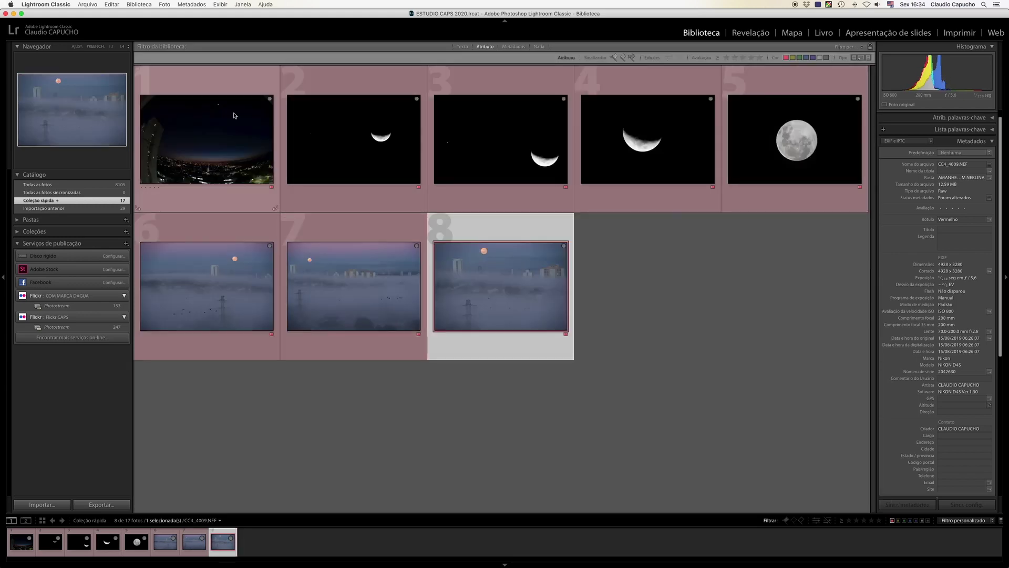
{"action": "double_click", "coordinate": [203, 147]}
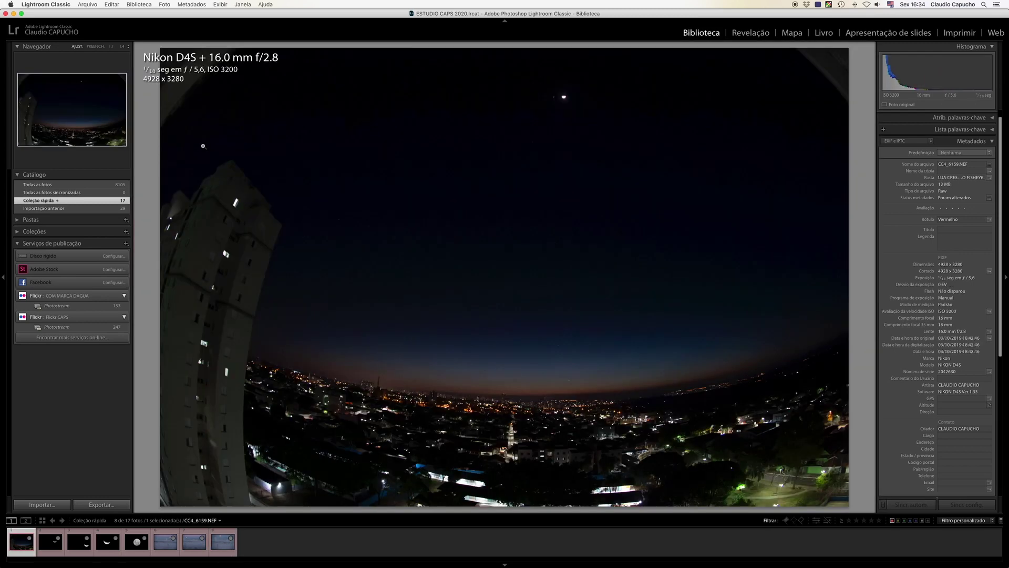
- In Develop, set exposure to about +1.60, highlights -35, whites -19 and contrast +44
{"action": "left_click", "coordinate": [745, 34]}
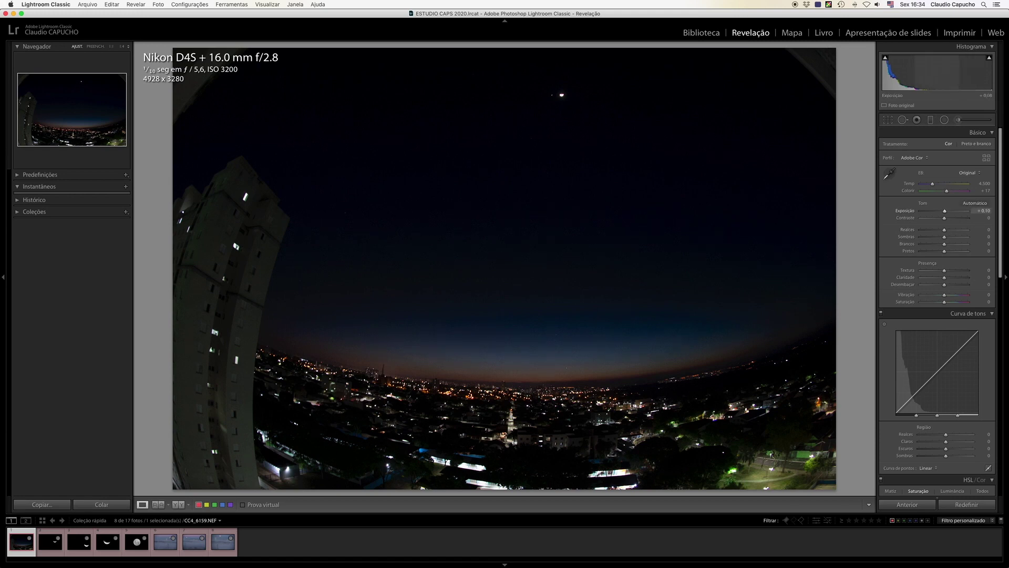
{"action": "left_click_drag", "start_coordinate": [896, 79], "coordinate": [918, 80]}
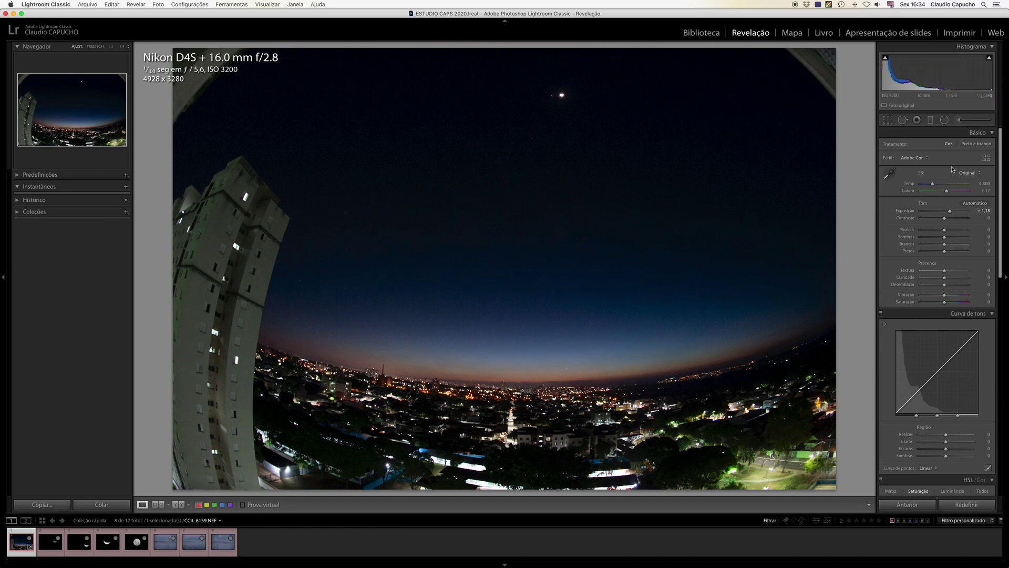
{"action": "left_click_drag", "start_coordinate": [945, 230], "coordinate": [937, 231]}
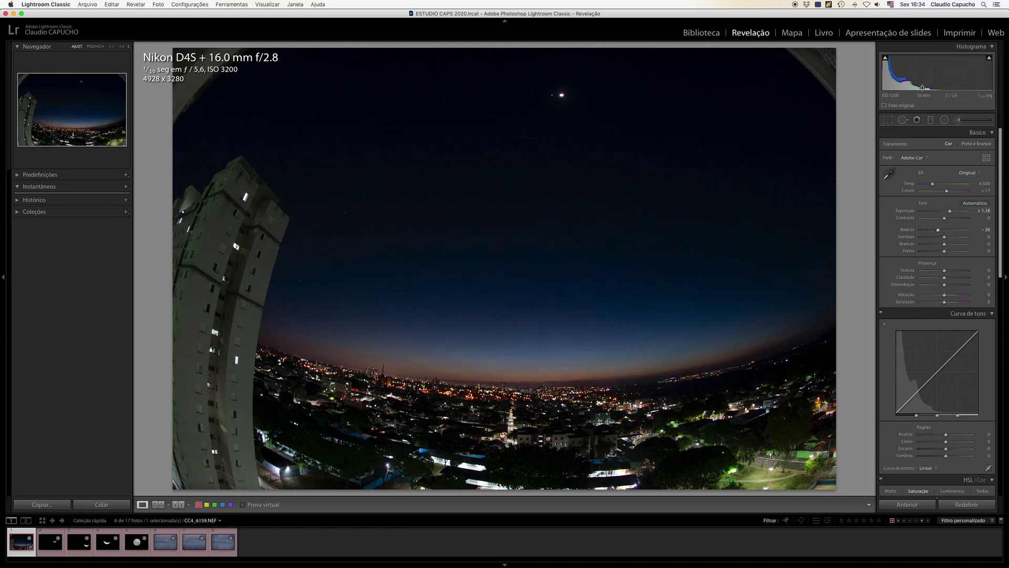
{"action": "left_click_drag", "start_coordinate": [919, 87], "coordinate": [934, 86]}
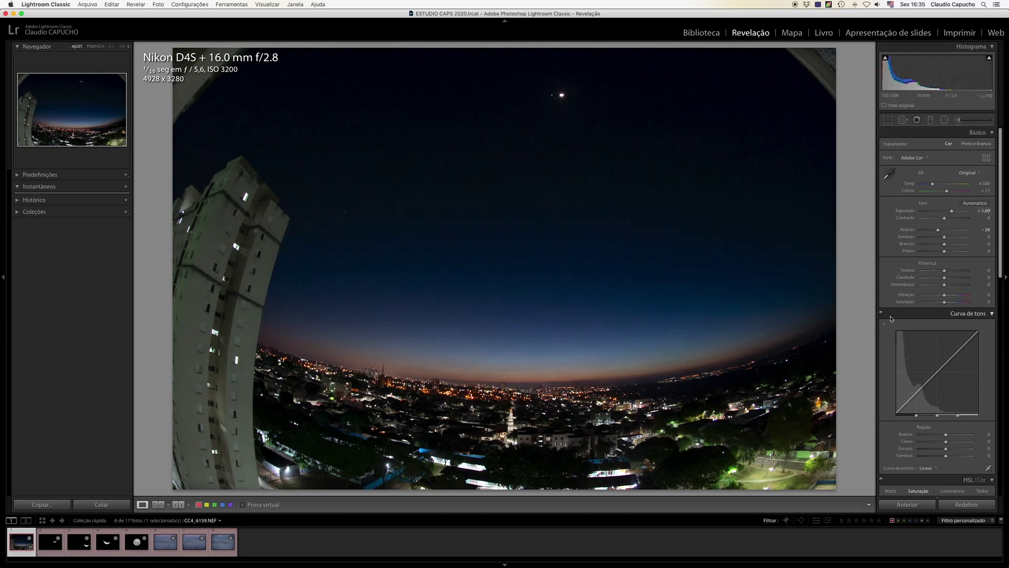
{"action": "left_click_drag", "start_coordinate": [945, 244], "coordinate": [940, 245]}
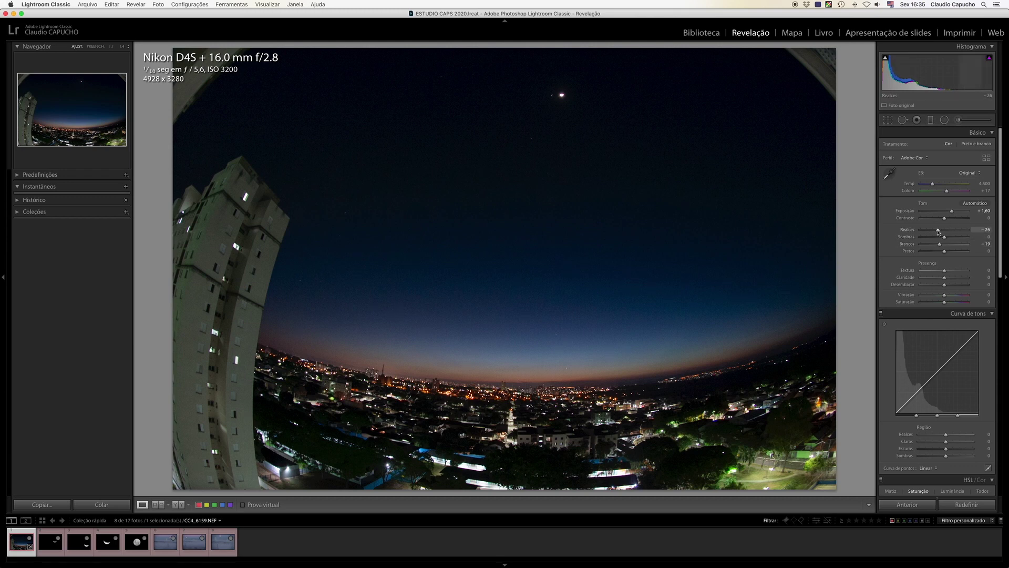
{"action": "left_click_drag", "start_coordinate": [938, 231], "coordinate": [936, 230]}
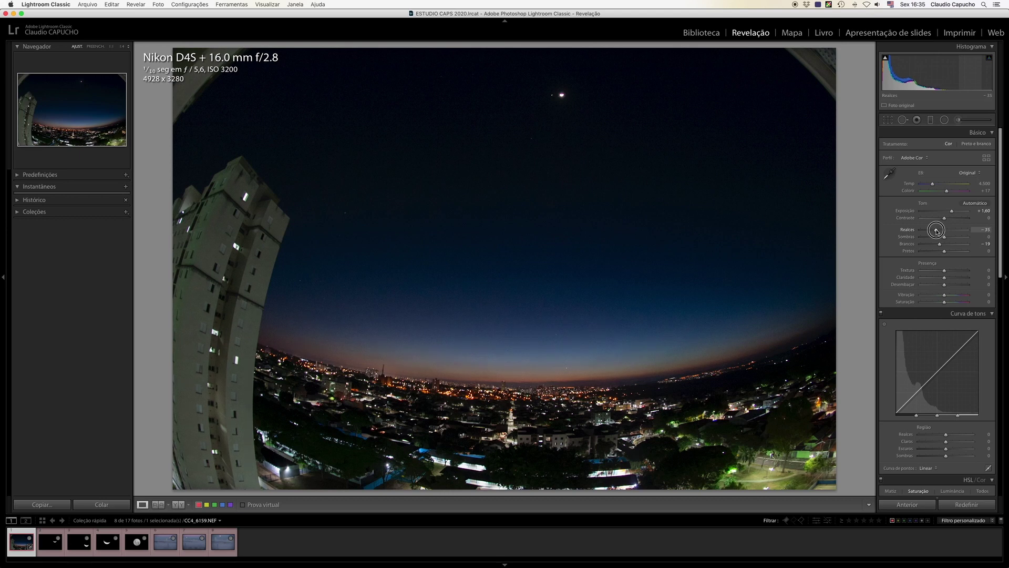
{"action": "left_click_drag", "start_coordinate": [945, 217], "coordinate": [955, 220]}
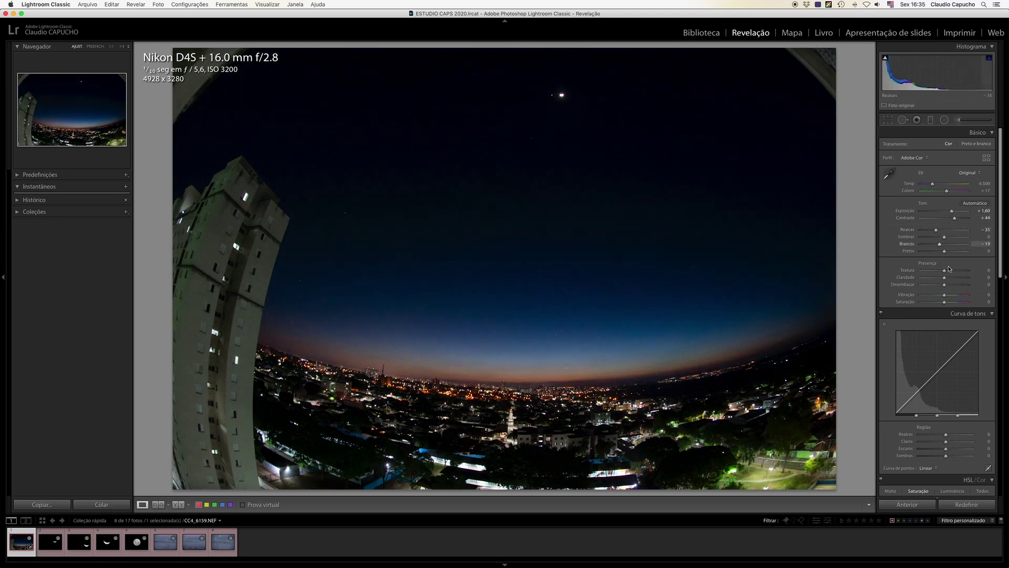
{"action": "scroll", "coordinate": [944, 282], "scroll_direction": "down", "scroll_amount": 5}
- Set sharpening amount to 123 and luminance noise reduction to 54, then compare before/after
{"action": "scroll", "coordinate": [943, 281], "scroll_direction": "down", "scroll_amount": 5}
{"action": "scroll", "coordinate": [943, 281], "scroll_direction": "down", "scroll_amount": 5}
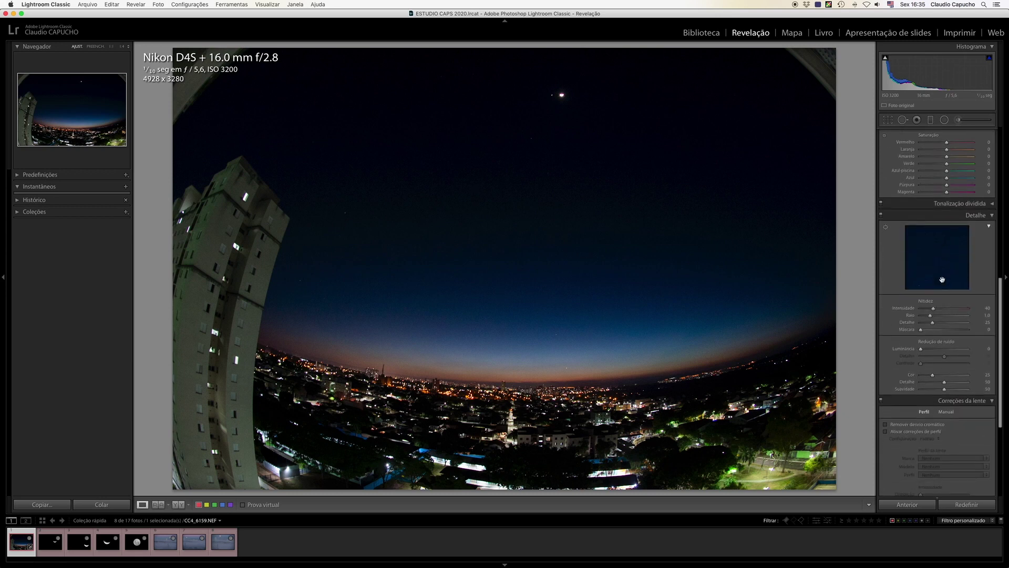
{"action": "left_click_drag", "start_coordinate": [947, 304], "coordinate": [960, 309]}
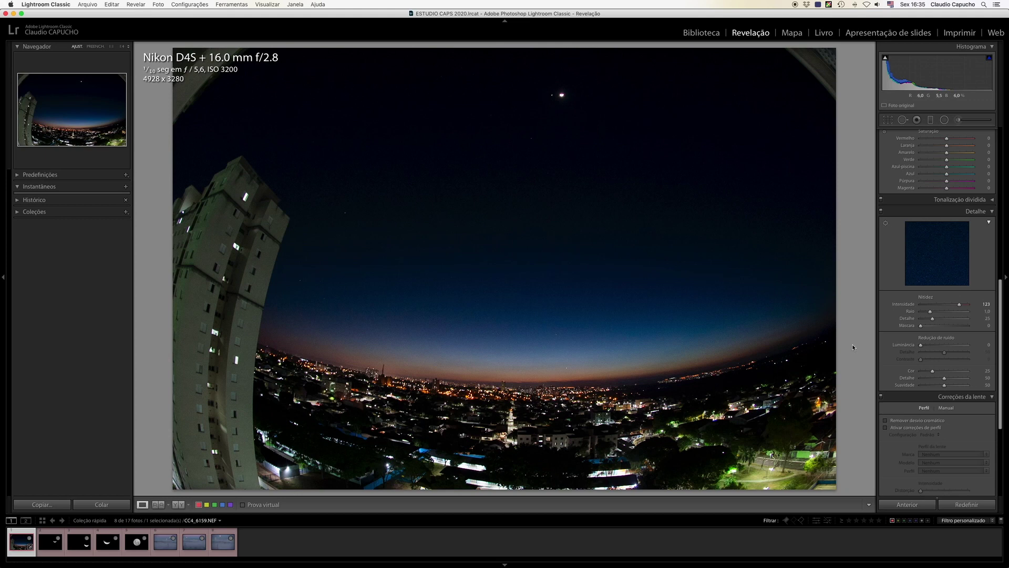
{"action": "left_click_drag", "start_coordinate": [920, 345], "coordinate": [940, 352]}
{"action": "left_click", "coordinate": [948, 345]}
{"action": "left_click", "coordinate": [946, 345]}
{"action": "left_click_drag", "start_coordinate": [953, 345], "coordinate": [948, 345]}
{"action": "left_click", "coordinate": [178, 505]}
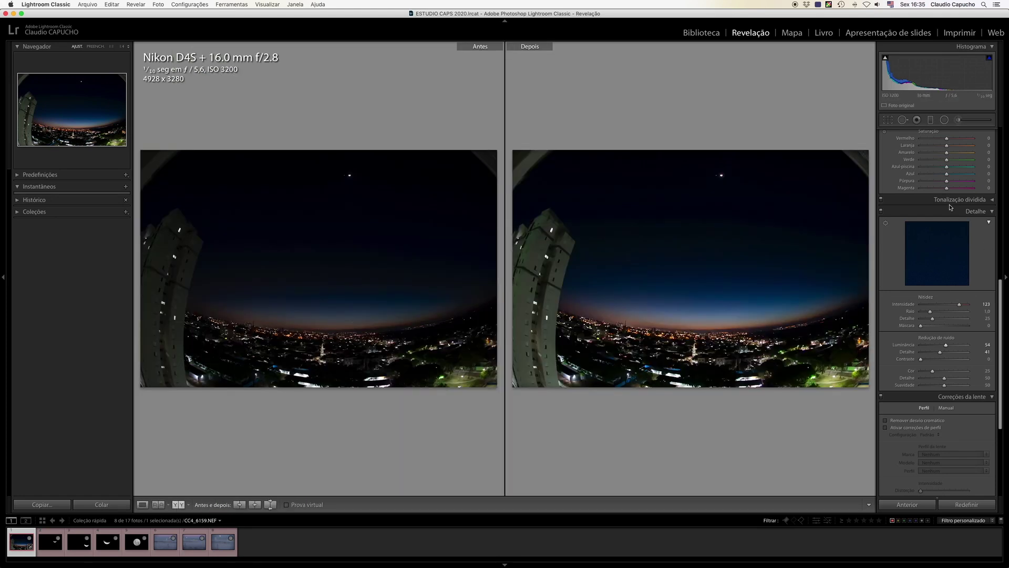
- Push exposure to about +2.02, whites -77, contrast +71 and highlights -49, then return to Loupe view
{"action": "scroll", "coordinate": [951, 207], "scroll_direction": "up", "scroll_amount": 5}
{"action": "scroll", "coordinate": [950, 208], "scroll_direction": "up", "scroll_amount": 5}
{"action": "scroll", "coordinate": [951, 207], "scroll_direction": "up", "scroll_amount": 5}
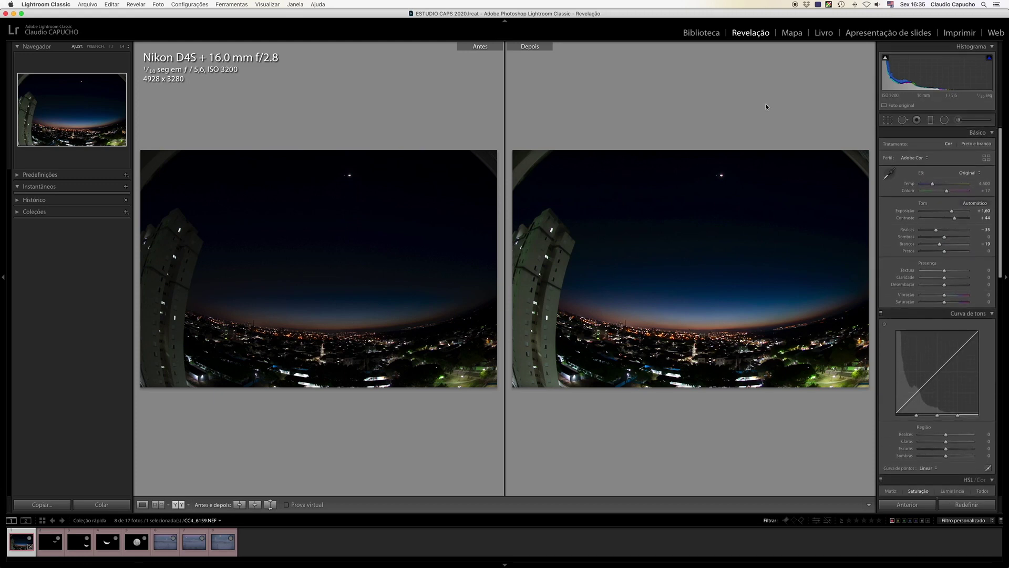
{"action": "left_click_drag", "start_coordinate": [928, 69], "coordinate": [940, 69]}
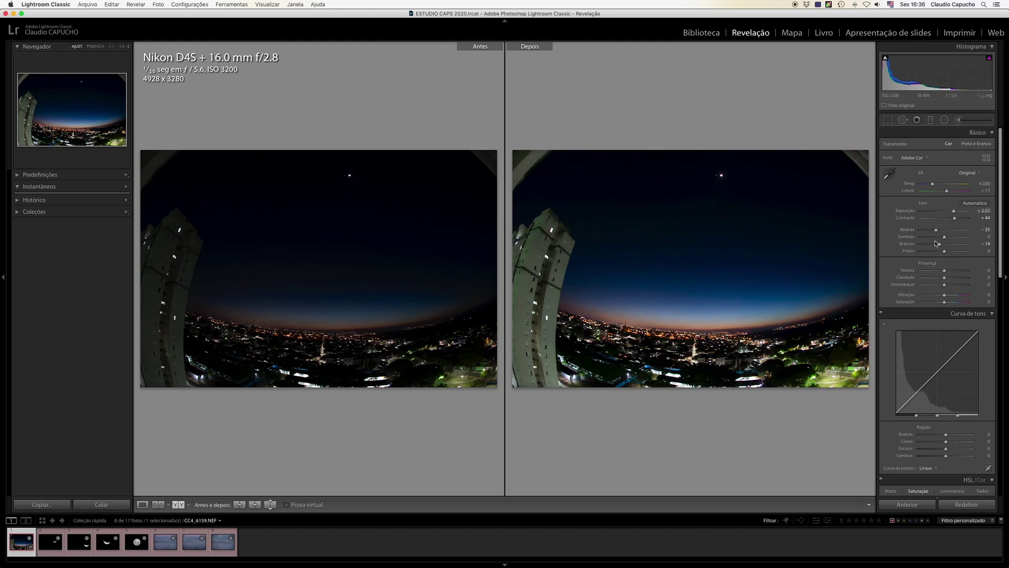
{"action": "mouse_move", "coordinate": [939, 244]}
{"action": "left_mouse_down"}
{"action": "mouse_move", "coordinate": [926, 244]}
{"action": "mouse_move", "coordinate": [933, 230]}
{"action": "left_mouse_up"}
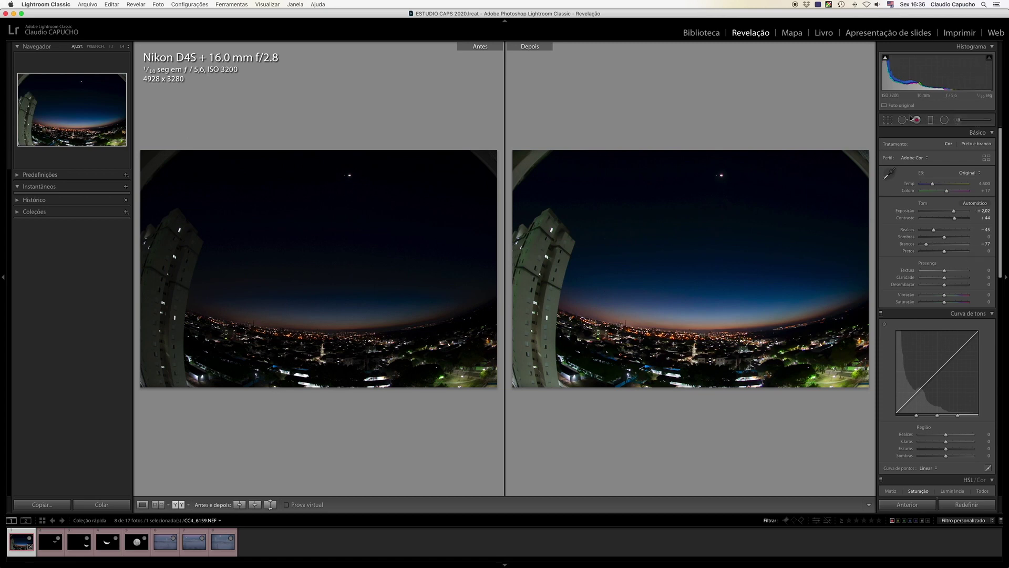
{"action": "left_click_drag", "start_coordinate": [953, 219], "coordinate": [962, 220]}
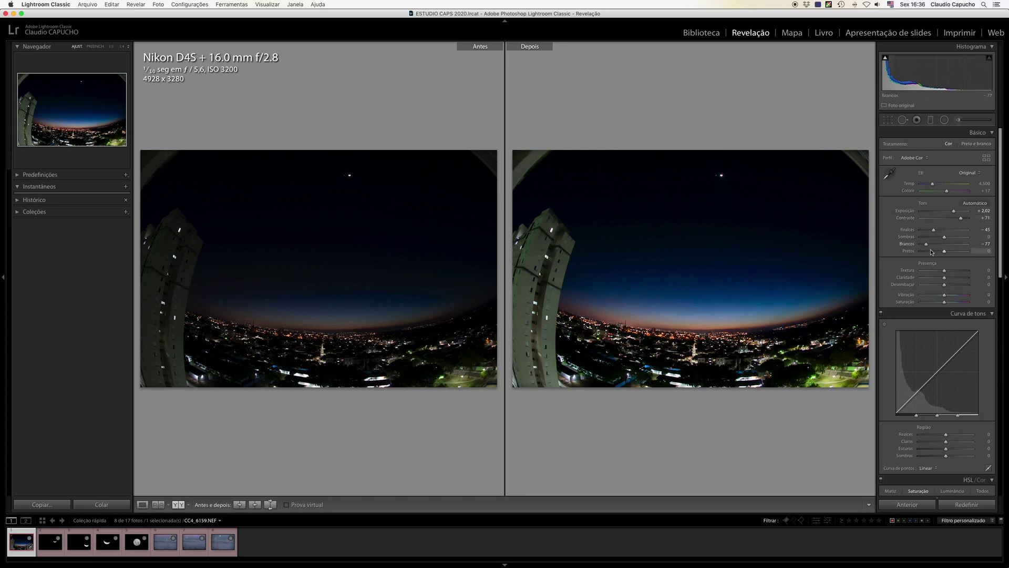
{"action": "left_click_drag", "start_coordinate": [931, 232], "coordinate": [920, 234]}
{"action": "left_click", "coordinate": [142, 505]}
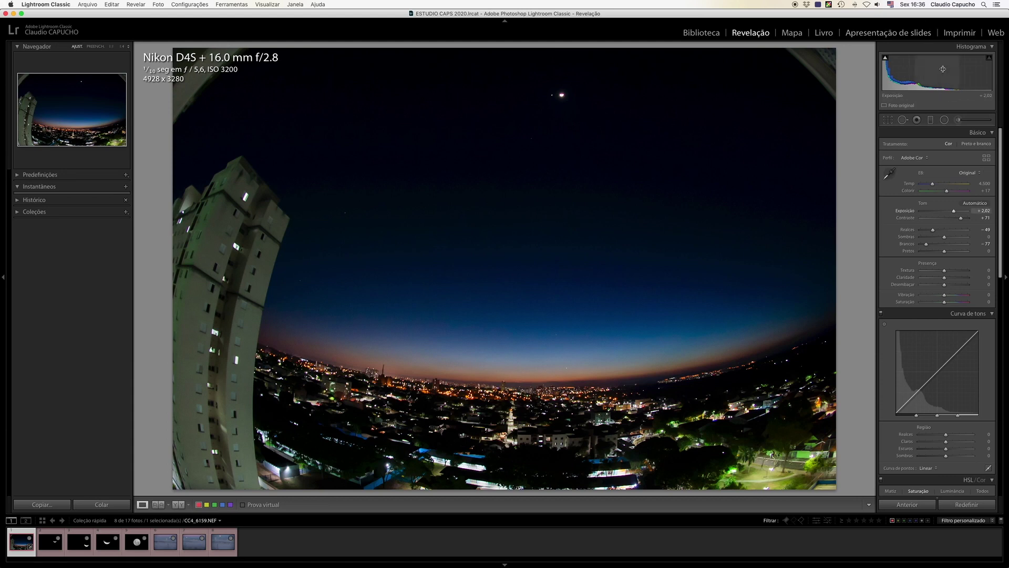
- Ease the cityscape's exposure down slightly to +1.90
{"action": "left_click_drag", "start_coordinate": [984, 210], "coordinate": [982, 210]}
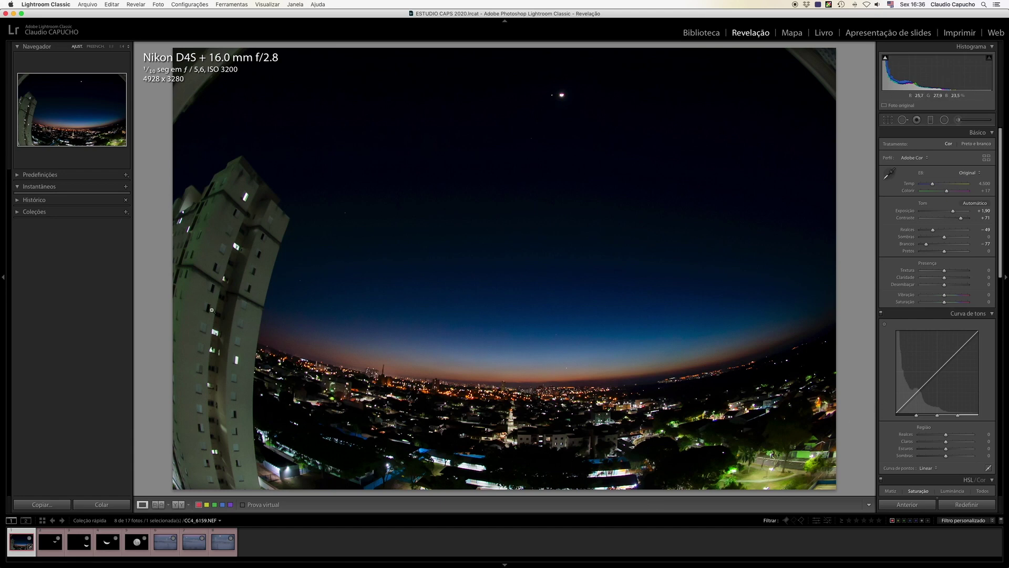
{"action": "scroll", "coordinate": [914, 244], "scroll_direction": "down", "scroll_amount": 5}
{"action": "scroll", "coordinate": [915, 243], "scroll_direction": "down", "scroll_amount": 5}
{"action": "scroll", "coordinate": [915, 243], "scroll_direction": "down", "scroll_amount": 5}
{"action": "scroll", "coordinate": [915, 243], "scroll_direction": "down", "scroll_amount": 5}
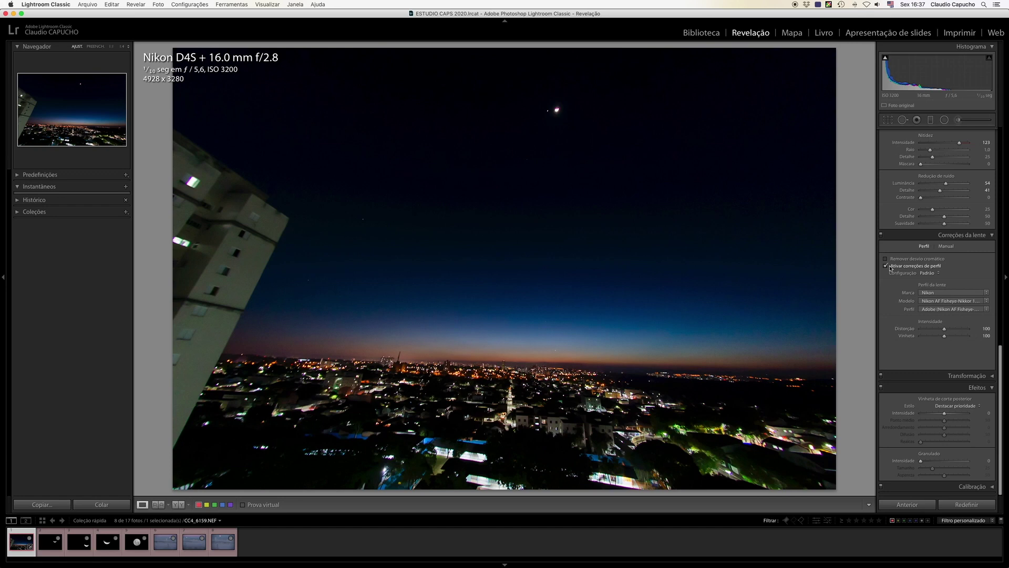
- Toggle lens profile correction on and off to compare corrected and fisheye looks
{"action": "left_click", "coordinate": [886, 266]}
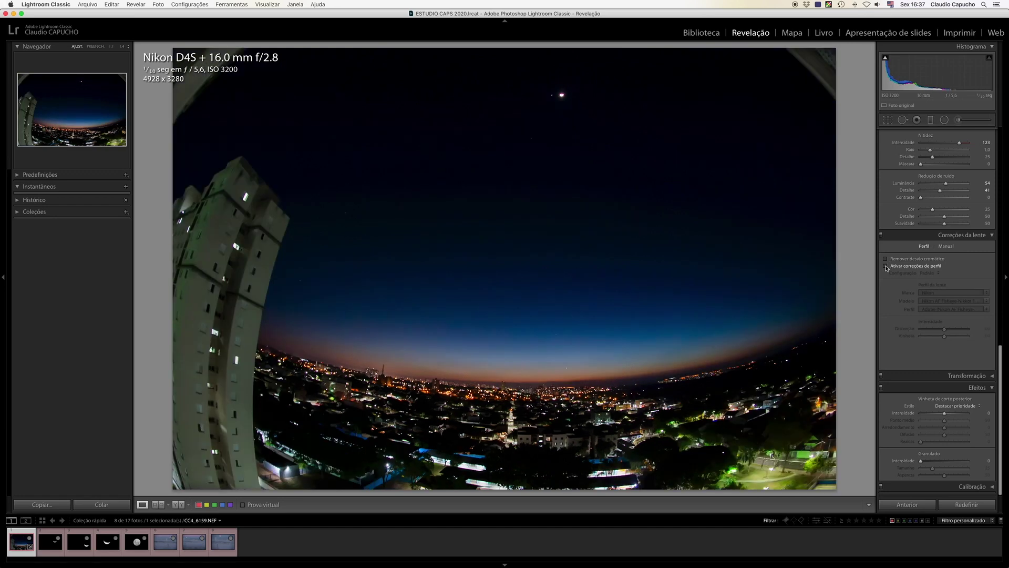
{"action": "left_click", "coordinate": [886, 266]}
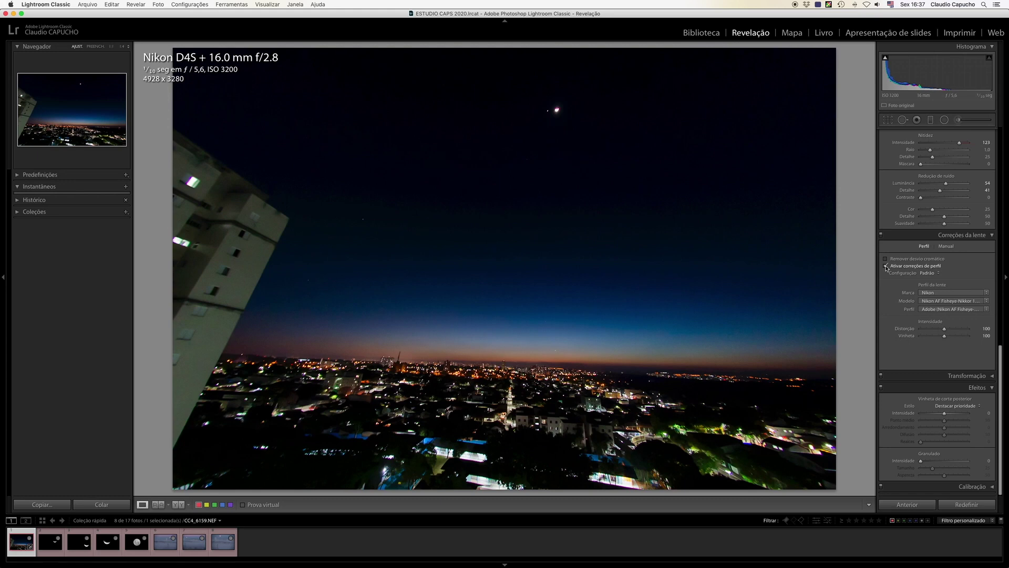
{"action": "left_click", "coordinate": [886, 267]}
{"action": "left_click", "coordinate": [886, 266]}
{"action": "left_click", "coordinate": [886, 265]}
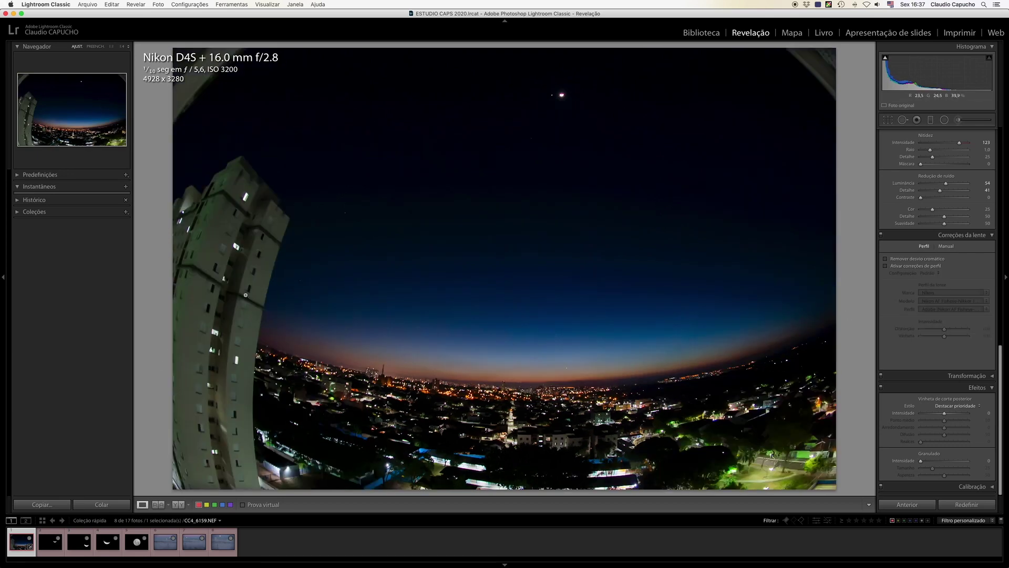
{"action": "left_click", "coordinate": [885, 266]}
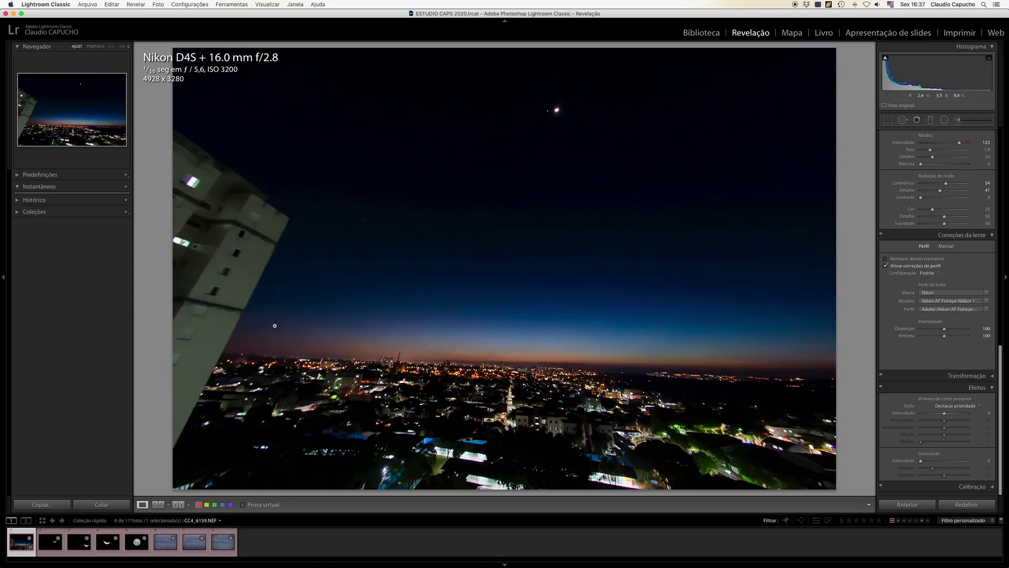
{"action": "left_click", "coordinate": [885, 266]}
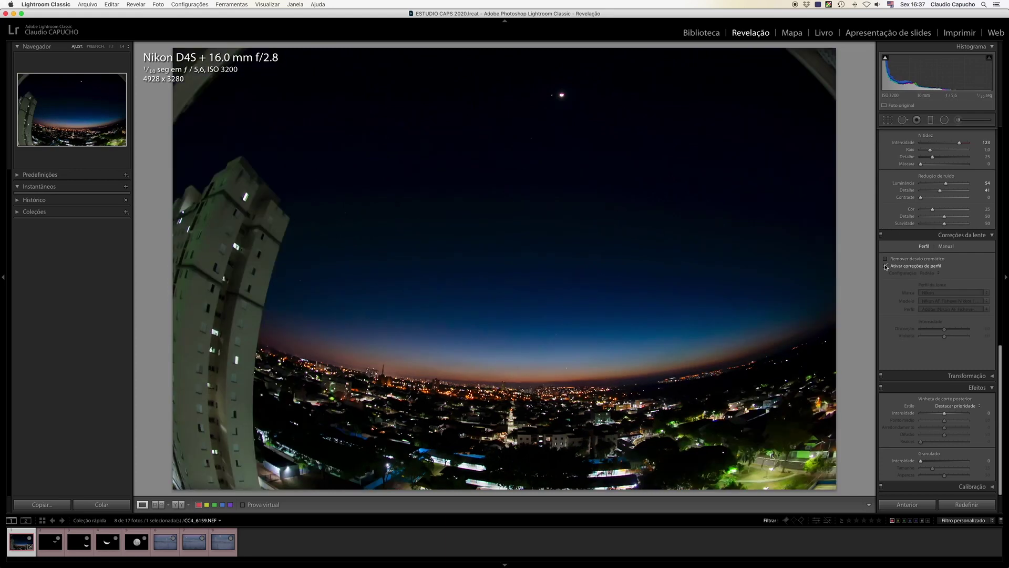
- Keep the 16mm fisheye lens model and leave profile correction switched off
{"action": "left_click", "coordinate": [886, 265]}
{"action": "left_click", "coordinate": [885, 266]}
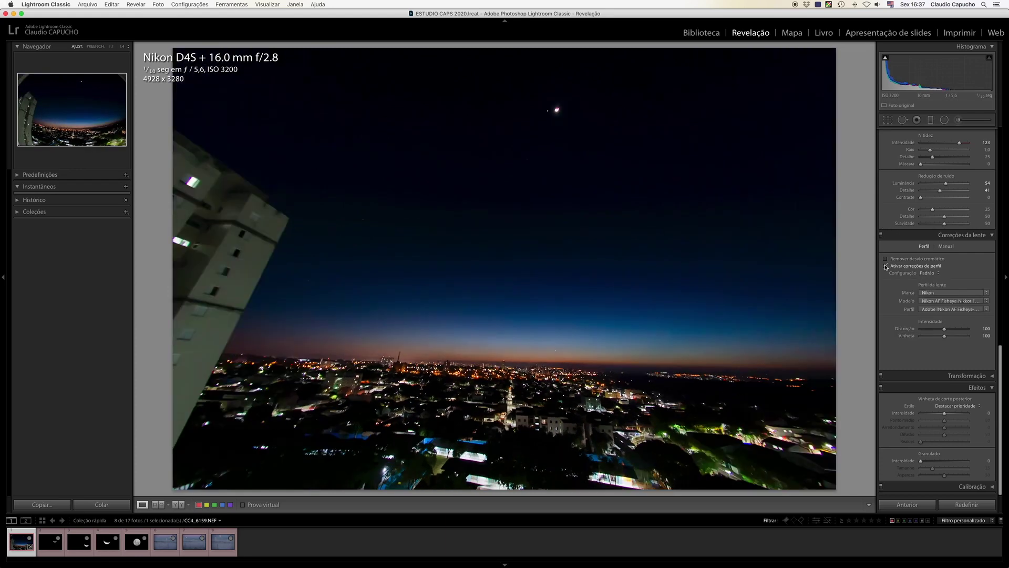
{"action": "left_click", "coordinate": [886, 266]}
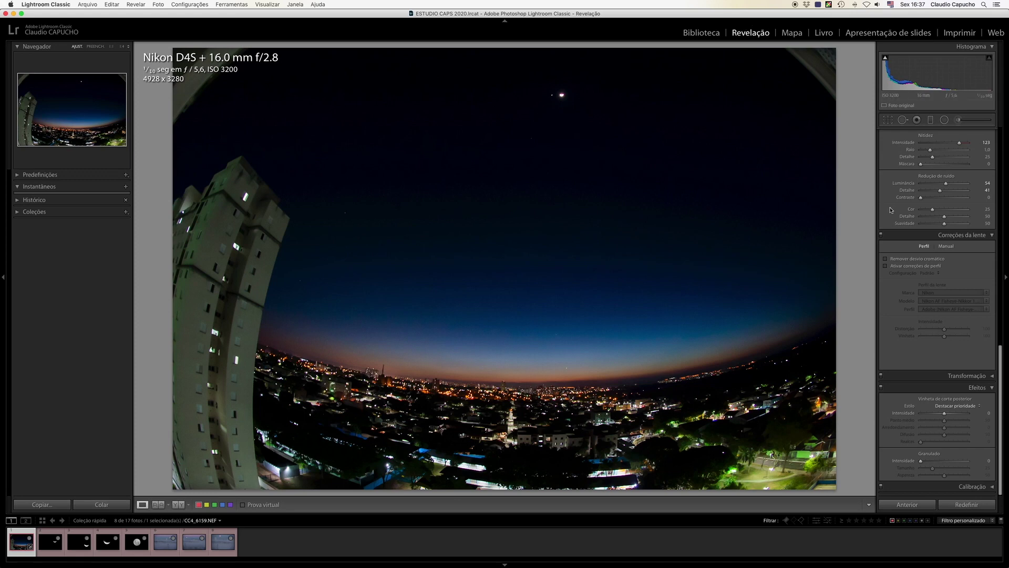
{"action": "left_click", "coordinate": [885, 266]}
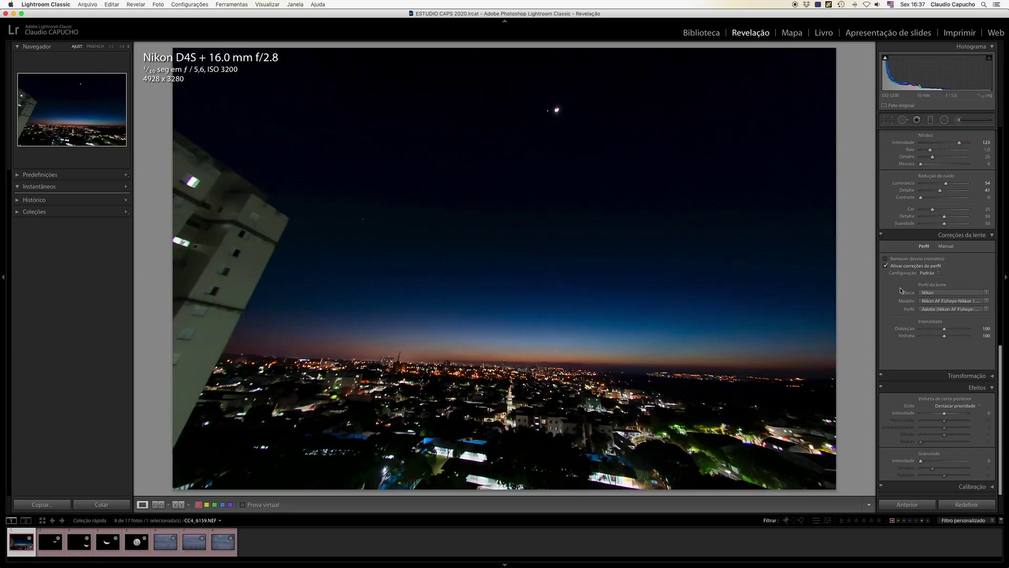
{"action": "left_click", "coordinate": [987, 301]}
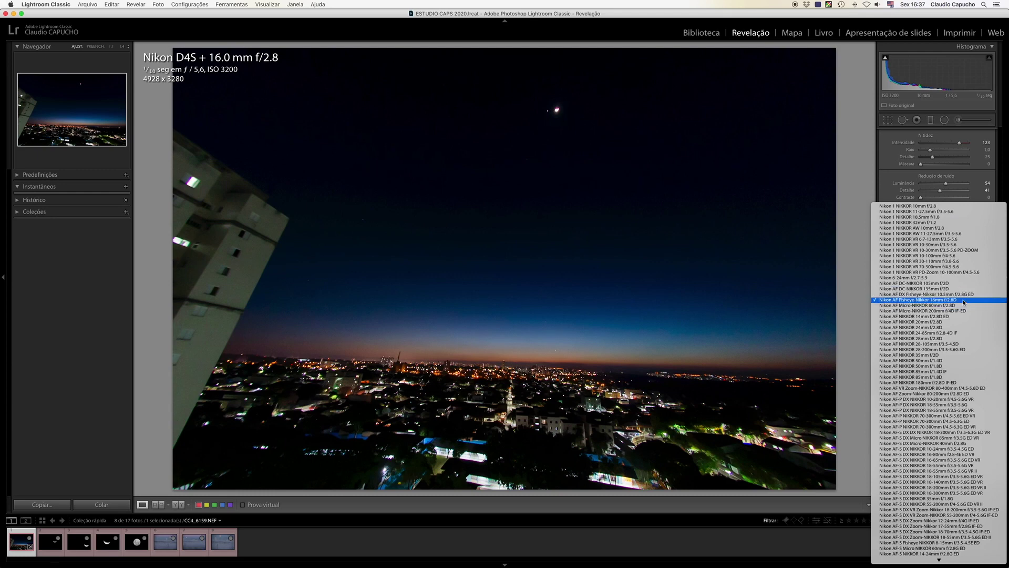
{"action": "left_click", "coordinate": [964, 301]}
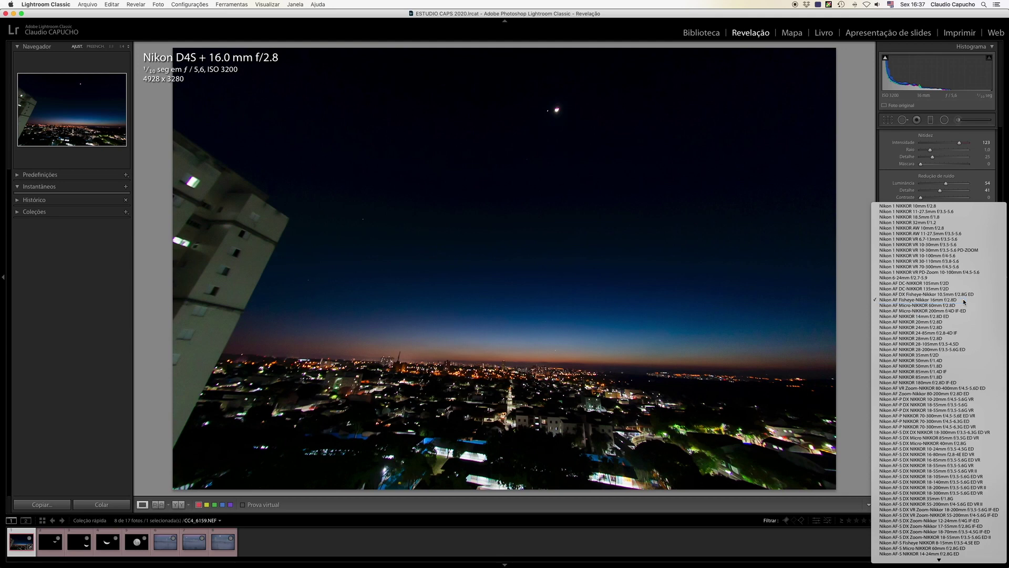
{"action": "left_click", "coordinate": [885, 266]}
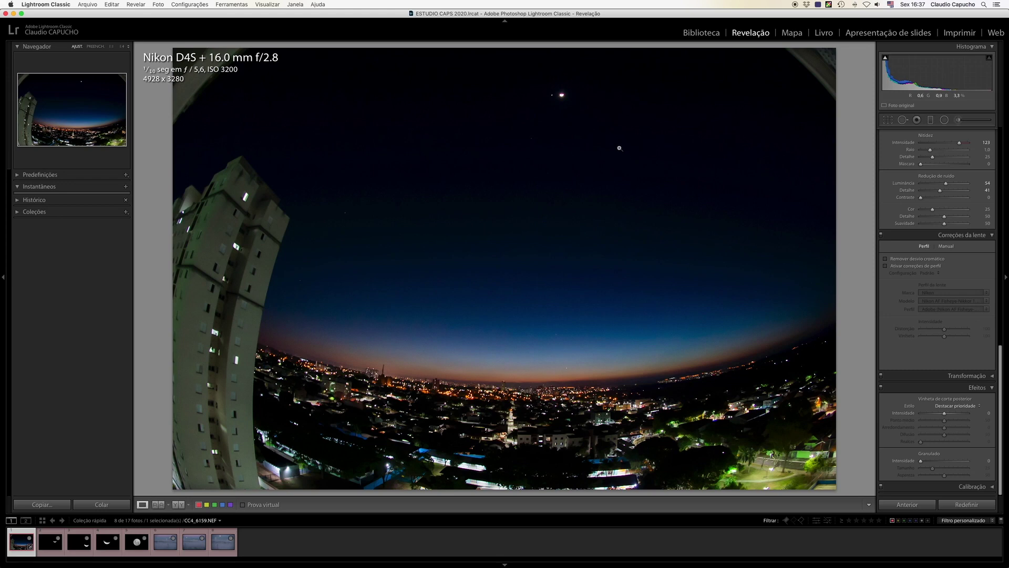
- Paste the cityscape's develop settings onto the crescent moon photo, raise exposure, and zoom to 1:1
{"action": "left_click", "coordinate": [36, 505]}
{"action": "key", "text": "Return"}
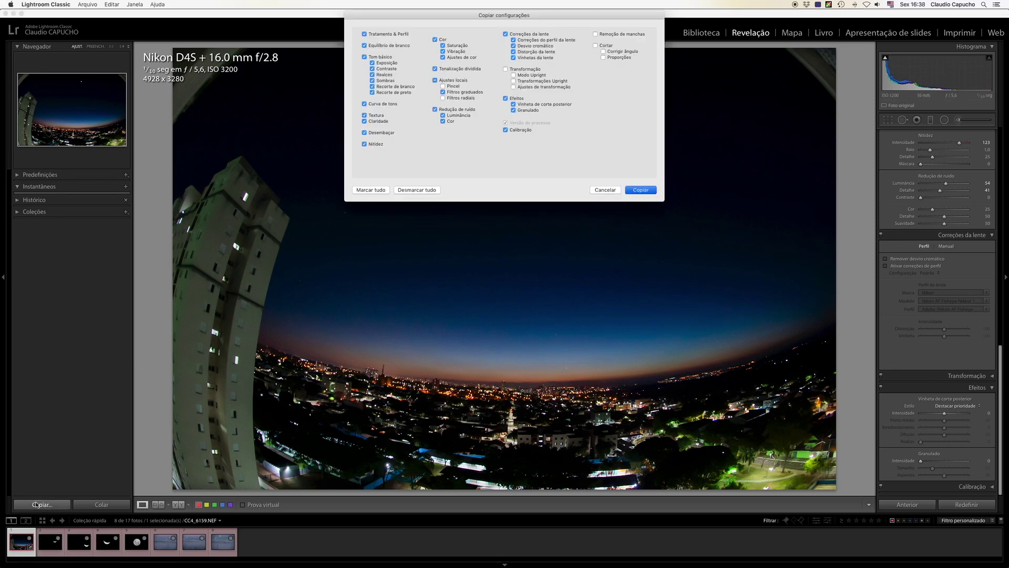
{"action": "key", "text": "Right"}
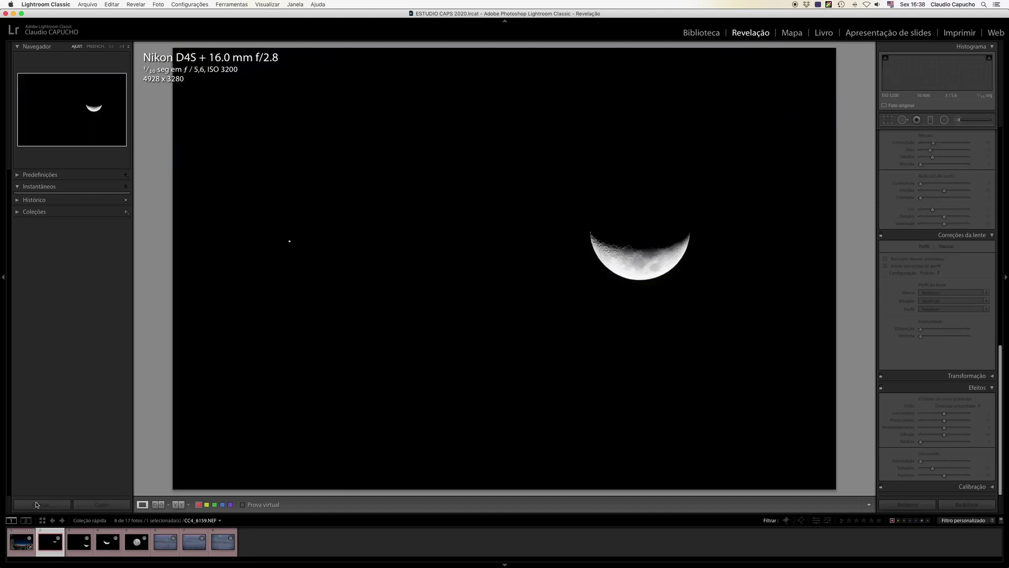
{"action": "left_click", "coordinate": [94, 506]}
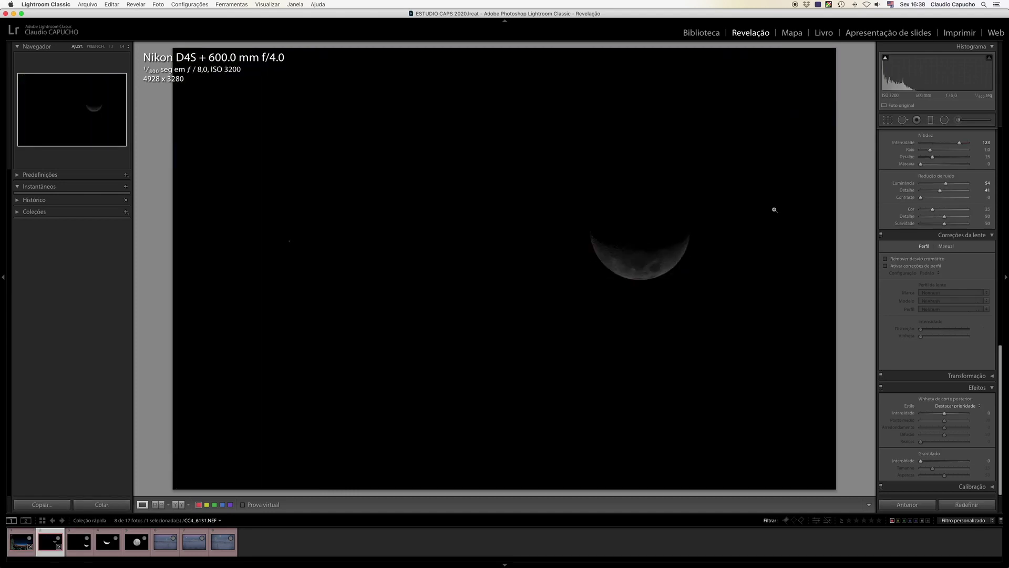
{"action": "left_click_drag", "start_coordinate": [937, 71], "coordinate": [984, 72]}
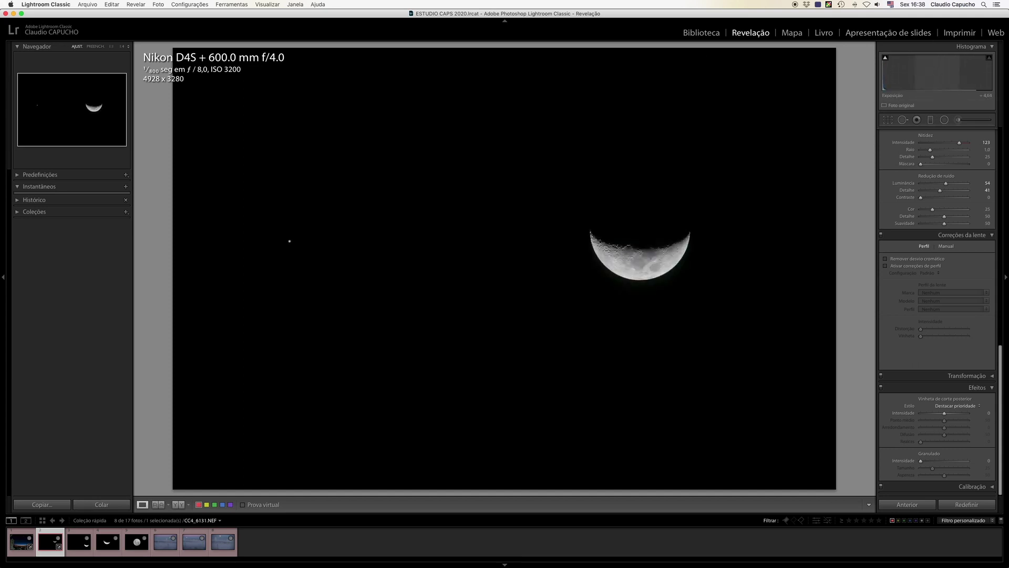
{"action": "left_click", "coordinate": [668, 247]}
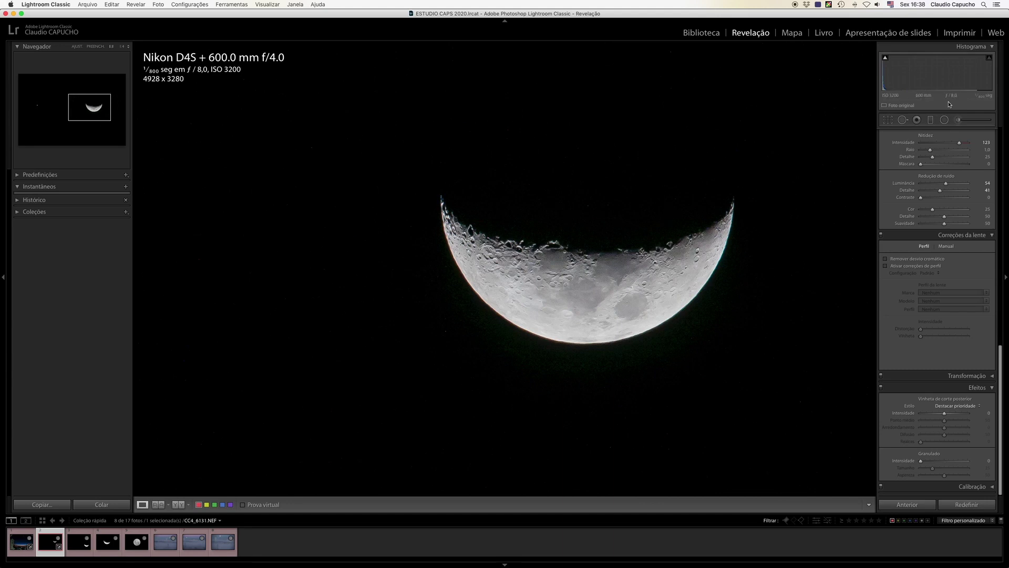
- Raise the moon photo's exposure to +5.00 and set whites to about -73
{"action": "left_click_drag", "start_coordinate": [940, 74], "coordinate": [948, 74]}
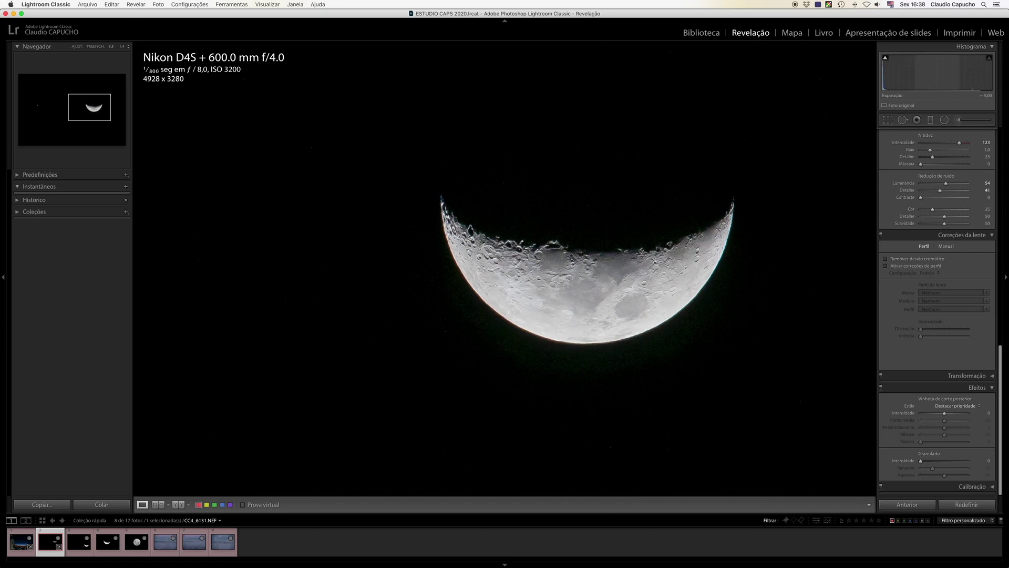
{"action": "scroll", "coordinate": [923, 187], "scroll_direction": "up", "scroll_amount": 2}
{"action": "scroll", "coordinate": [923, 187], "scroll_direction": "up", "scroll_amount": 1}
{"action": "scroll", "coordinate": [923, 187], "scroll_direction": "up", "scroll_amount": 5}
{"action": "scroll", "coordinate": [923, 187], "scroll_direction": "up", "scroll_amount": 3}
{"action": "scroll", "coordinate": [924, 200], "scroll_direction": "up", "scroll_amount": 2}
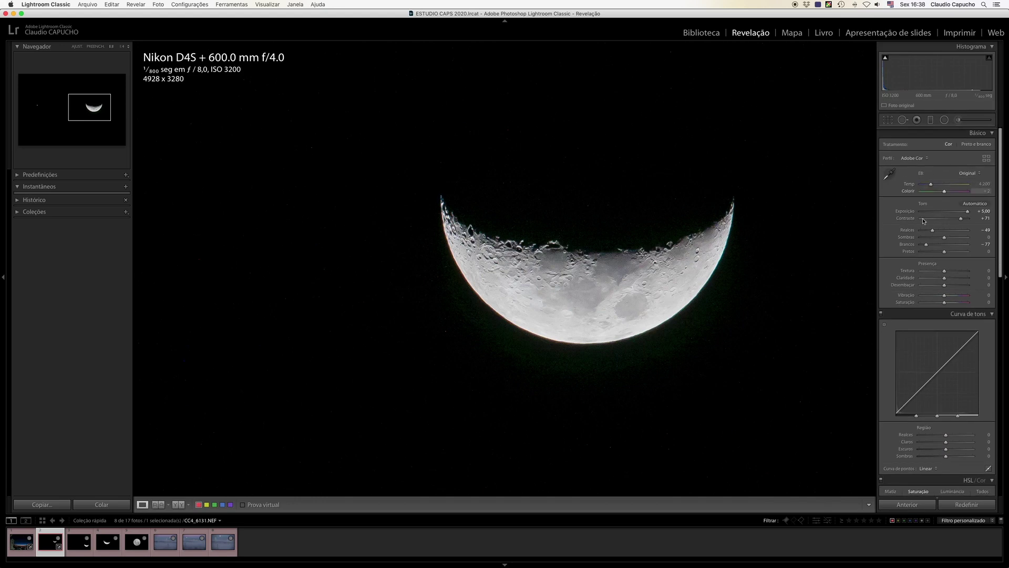
{"action": "left_click_drag", "start_coordinate": [926, 246], "coordinate": [928, 245]}
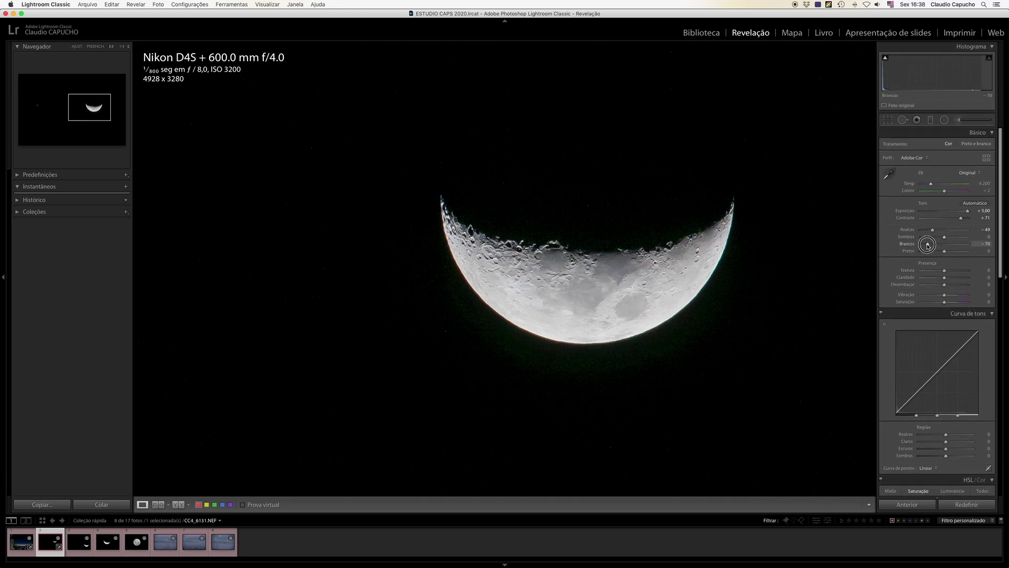
{"action": "left_click_drag", "start_coordinate": [929, 245], "coordinate": [926, 245]}
- Zoom in on the star left of the moon, then fit the whole photo again
{"action": "left_click", "coordinate": [295, 260]}
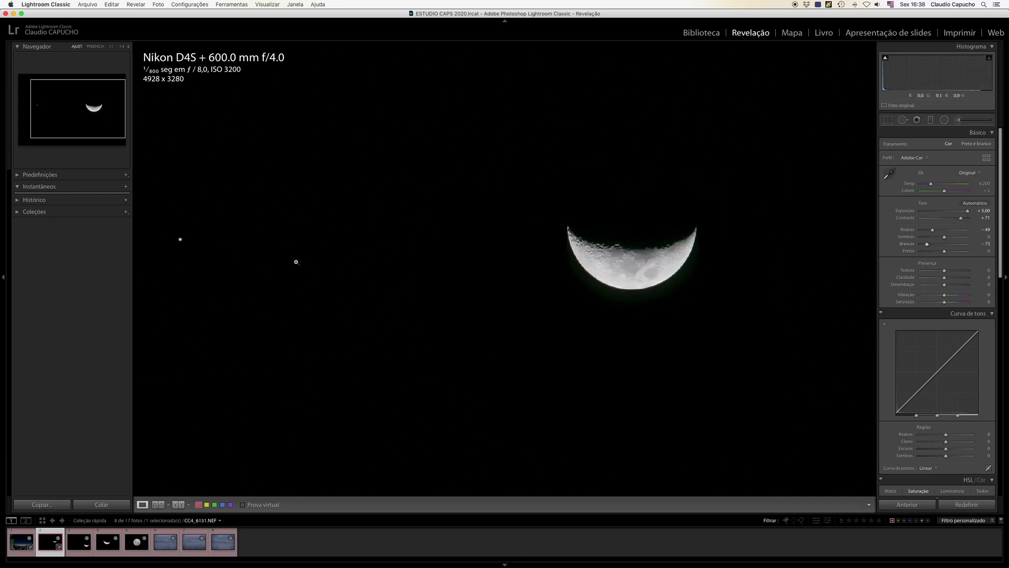
{"action": "left_click", "coordinate": [286, 243]}
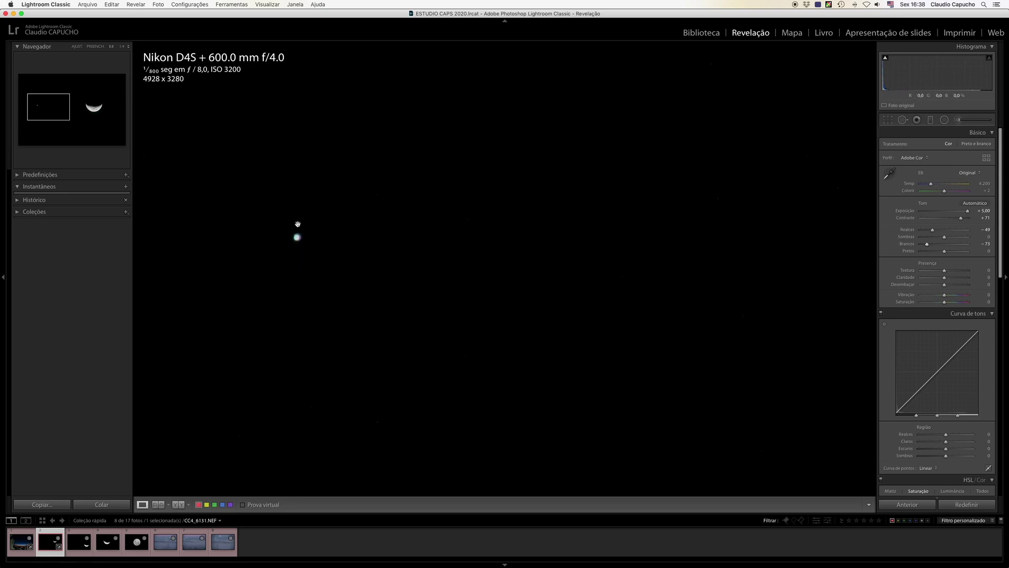
{"action": "left_click", "coordinate": [413, 245]}
{"action": "left_click", "coordinate": [35, 504]}
- Paste the copied moon settings onto the next two moon photos
{"action": "key", "text": "Return"}
{"action": "key", "text": "Right"}
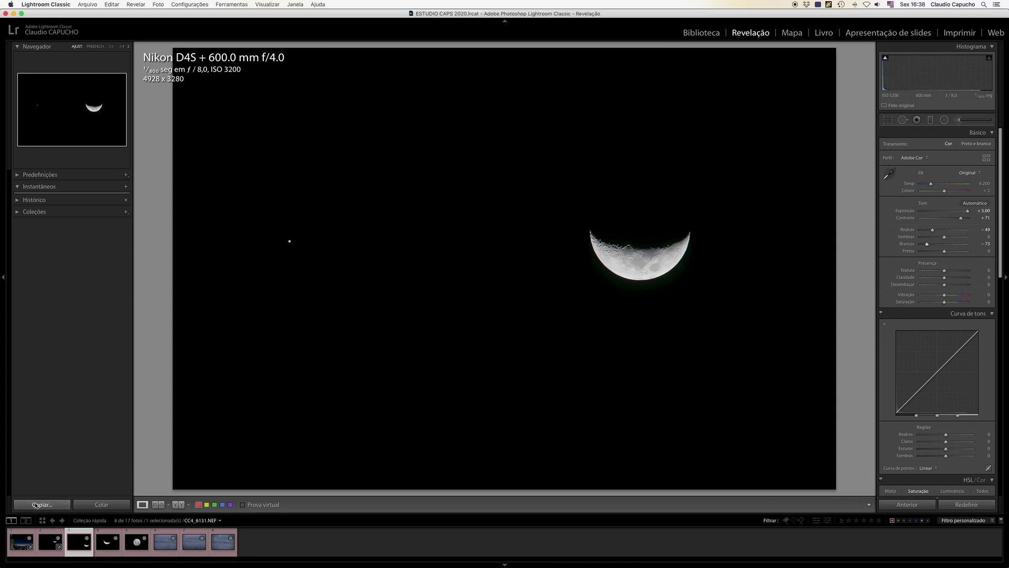
{"action": "left_click", "coordinate": [91, 505]}
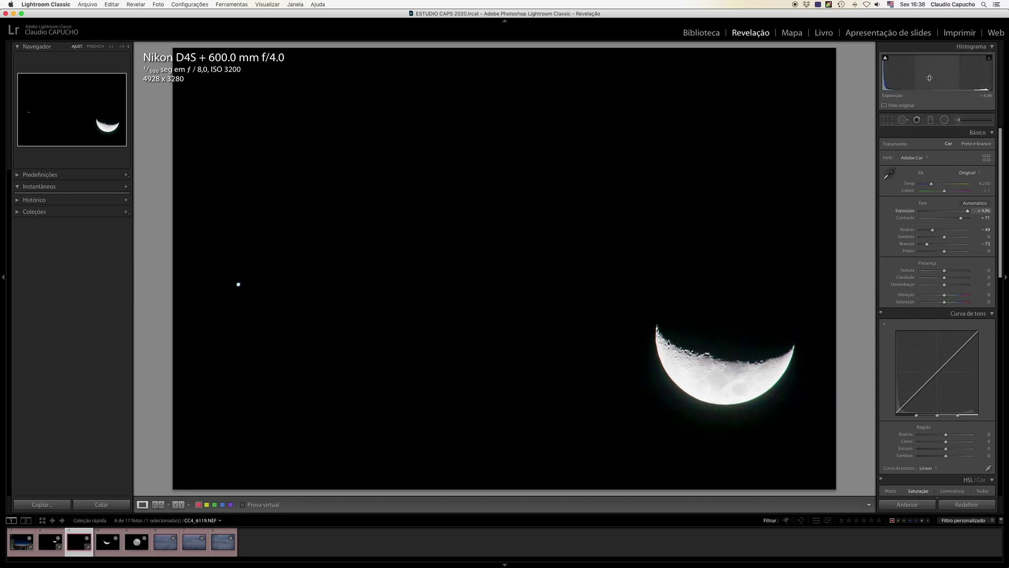
{"action": "key", "text": "Right"}
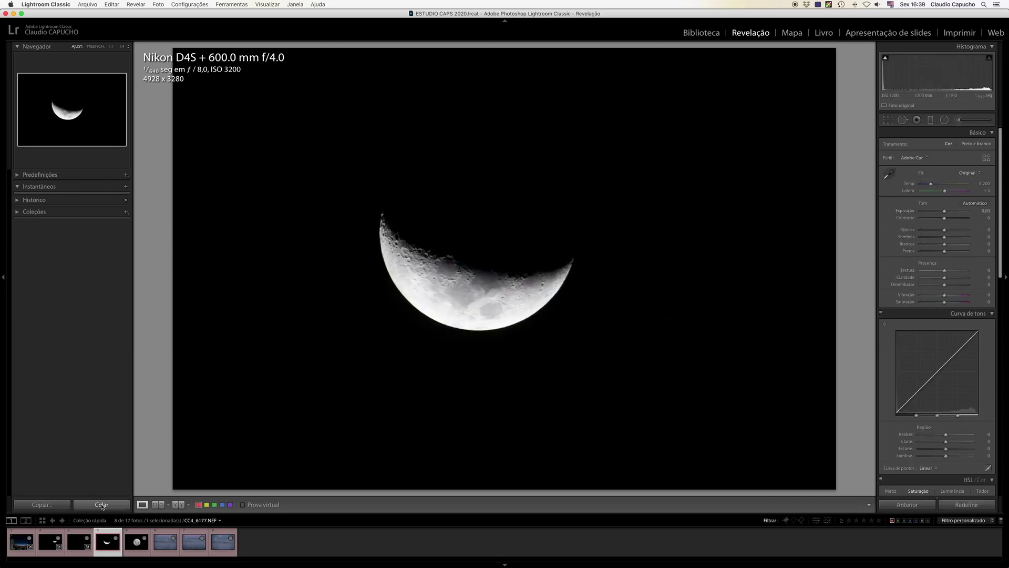
{"action": "left_click", "coordinate": [103, 505]}
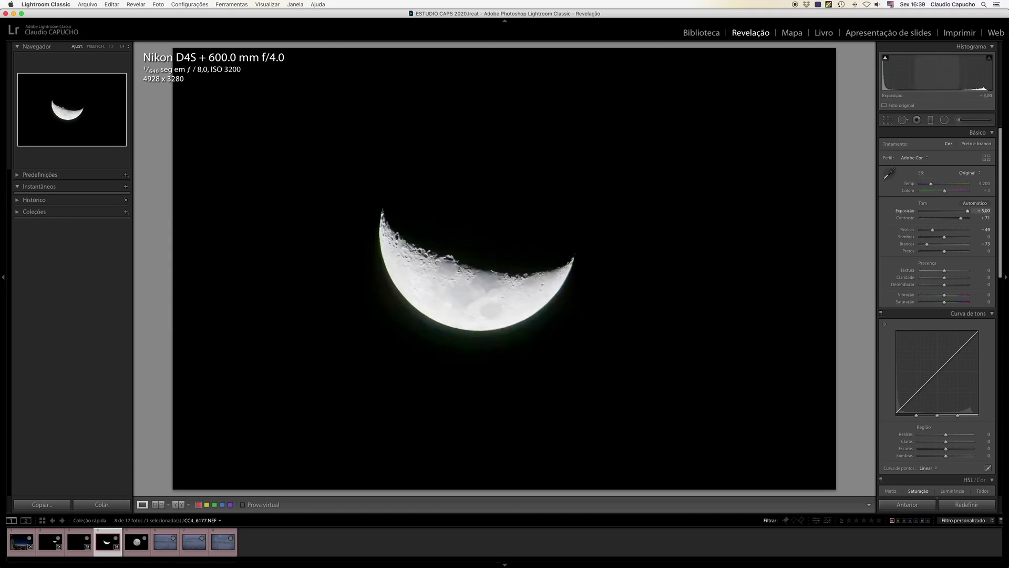
- Lower exposure to about +4.28, inspect the moon at 1:1, and copy its develop settings
{"action": "left_click_drag", "start_coordinate": [962, 74], "coordinate": [954, 74]}
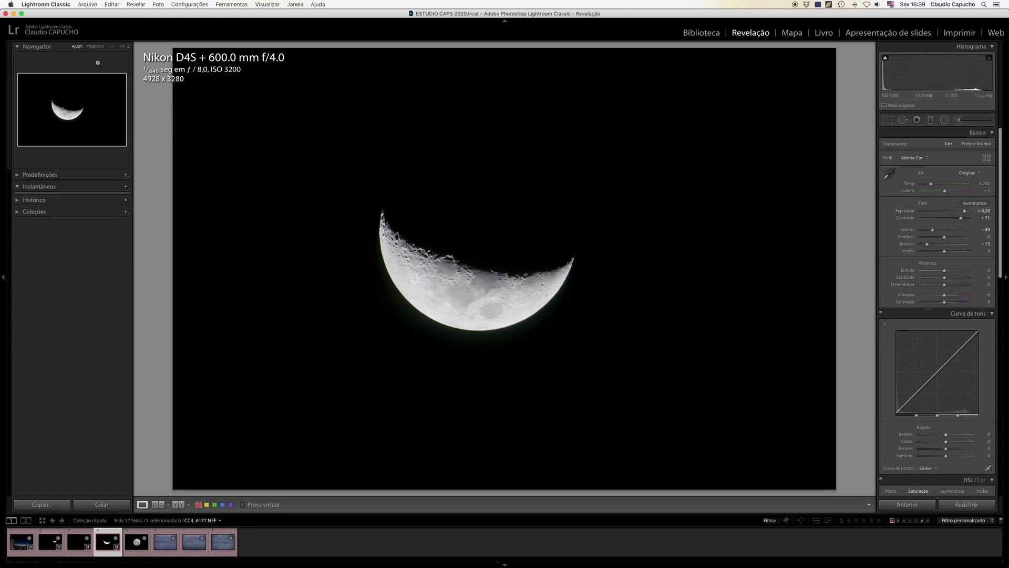
{"action": "left_click", "coordinate": [111, 46]}
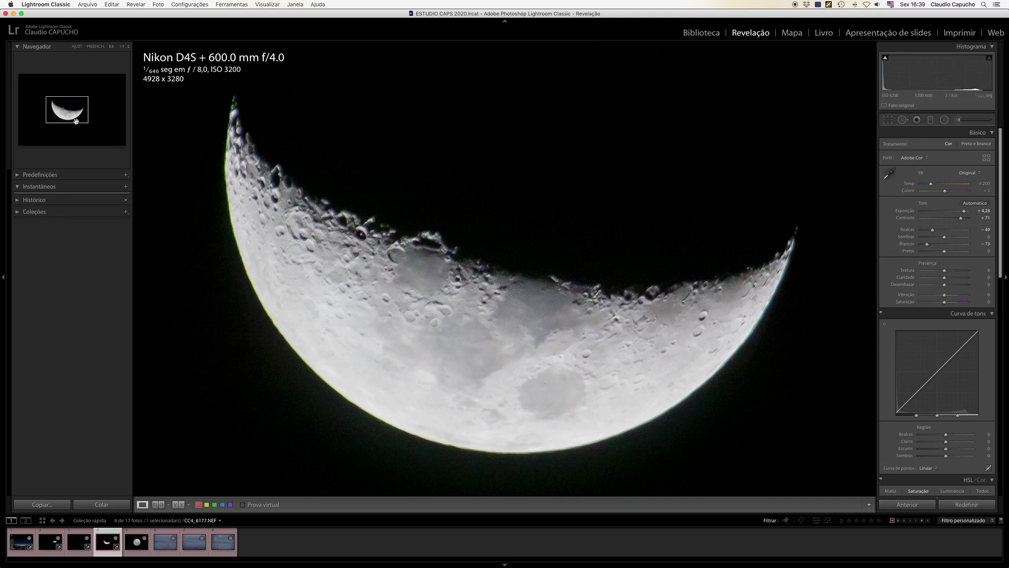
{"action": "left_click", "coordinate": [159, 126]}
{"action": "left_click", "coordinate": [28, 505]}
{"action": "key", "text": "Return"}
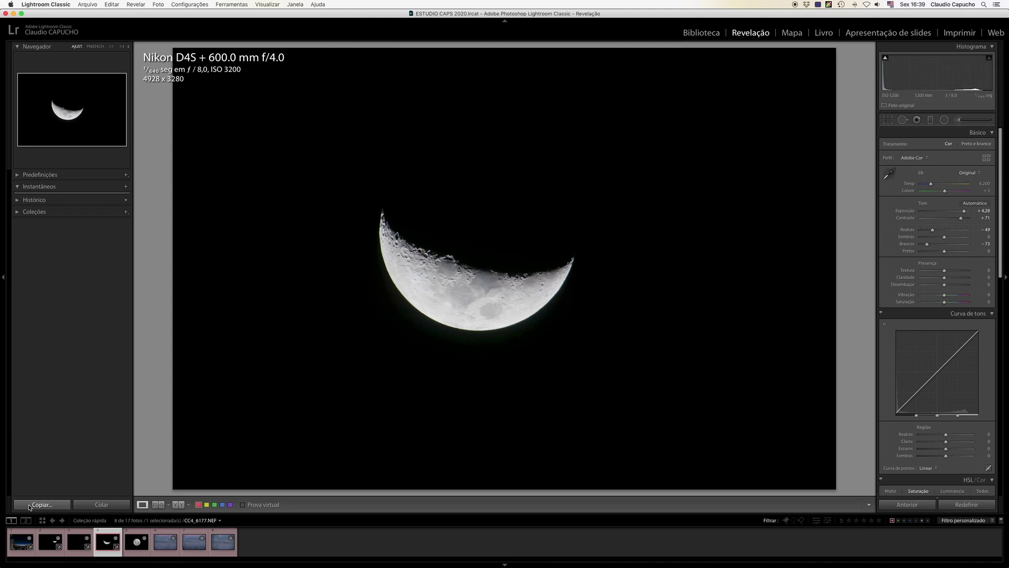
- Paste the copied settings onto the full moon photo and lower exposure to about +3.10
{"action": "key", "text": "Right"}
{"action": "left_click", "coordinate": [92, 505]}
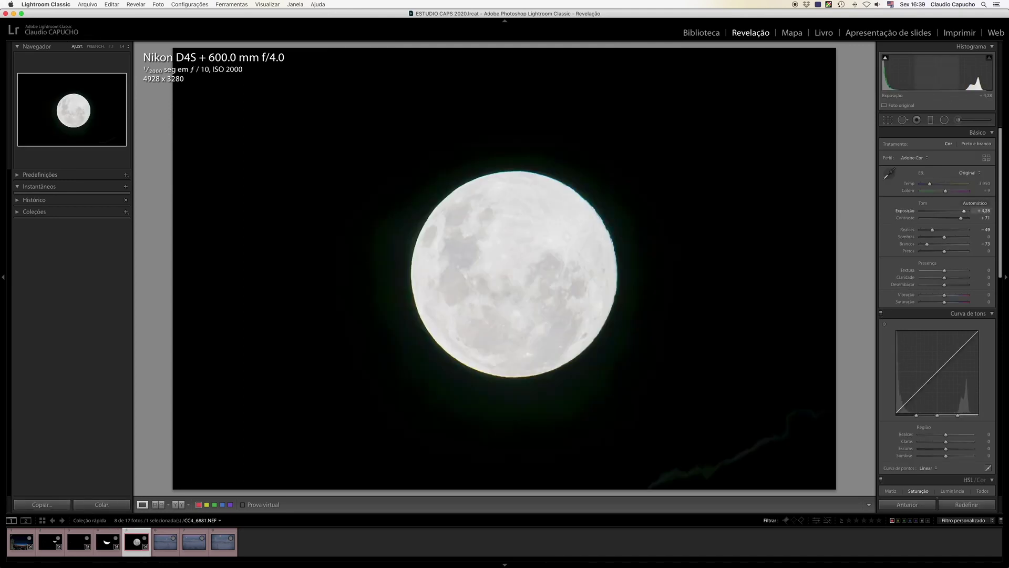
{"action": "key", "text": "Down"}
{"action": "key", "text": "Down"}
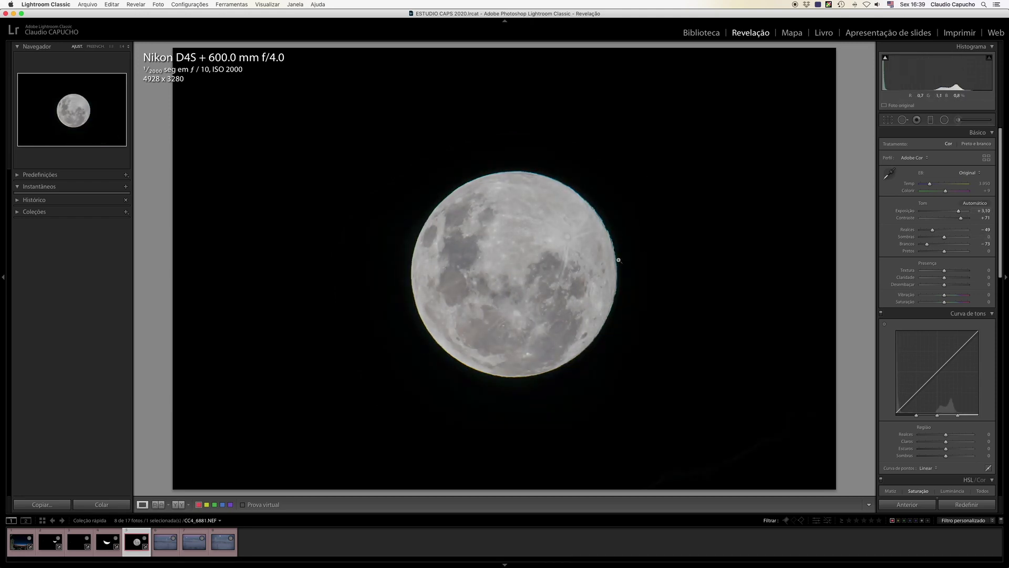
- Zoom in and pan around the full moon's surface, then fit it back
{"action": "left_click", "coordinate": [619, 260]}
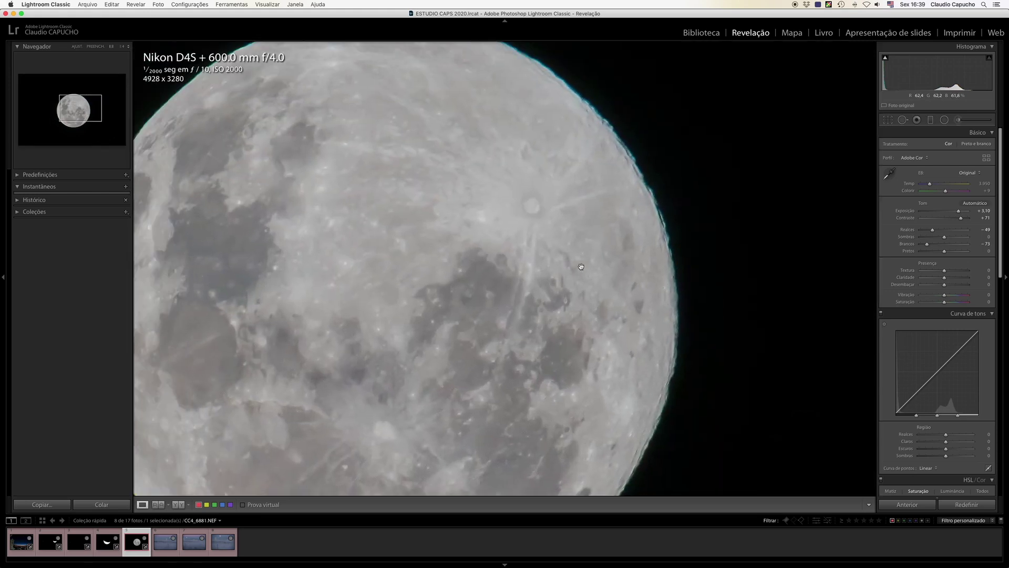
{"action": "scroll", "coordinate": [581, 266], "scroll_direction": "up", "scroll_amount": 5}
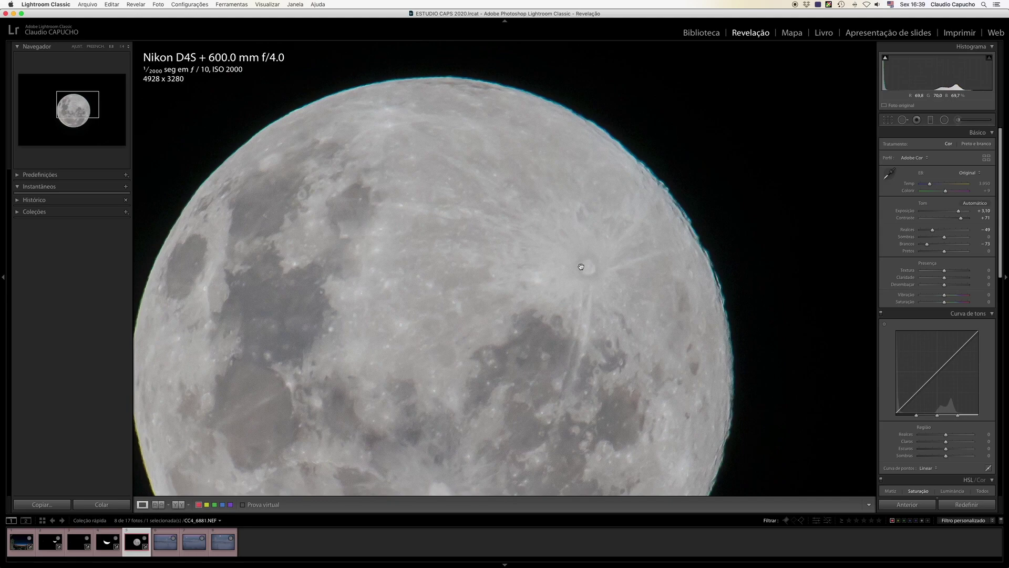
{"action": "scroll", "coordinate": [581, 267], "scroll_direction": "down", "scroll_amount": 5}
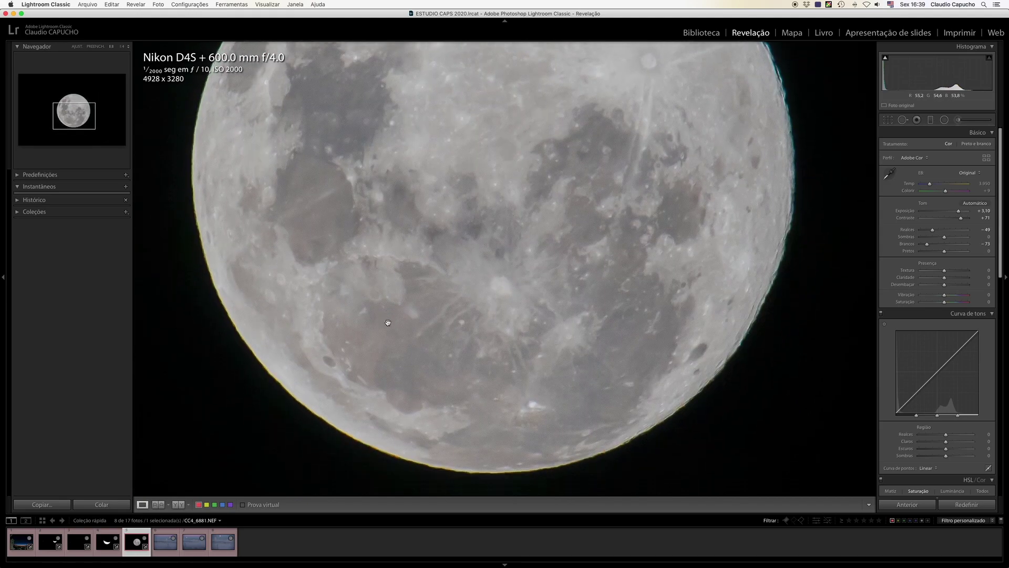
{"action": "scroll", "coordinate": [388, 322], "scroll_direction": "right", "scroll_amount": 3}
{"action": "scroll", "coordinate": [388, 322], "scroll_direction": "left", "scroll_amount": 3}
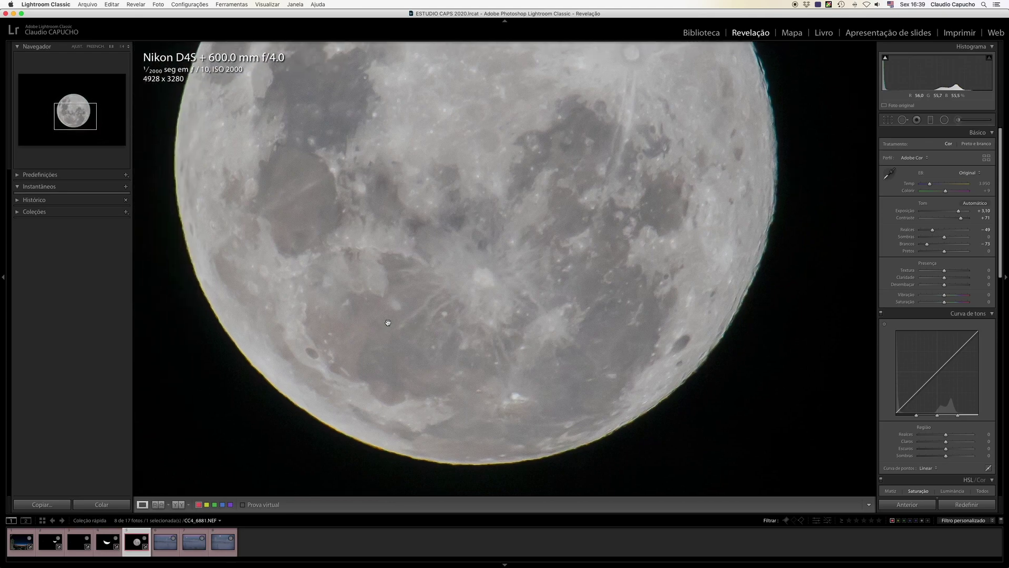
{"action": "scroll", "coordinate": [388, 323], "scroll_direction": "up", "scroll_amount": 3}
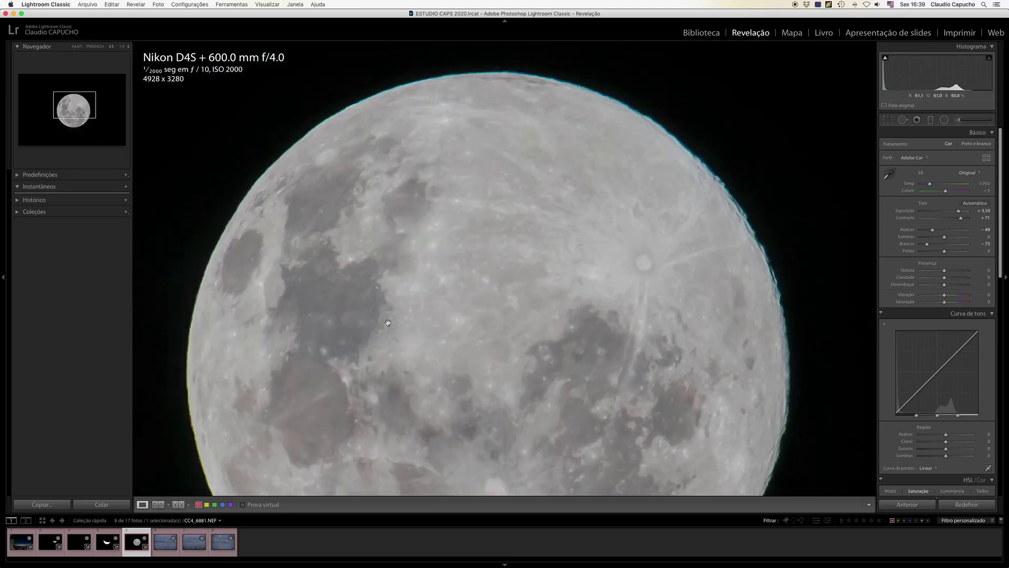
{"action": "left_click", "coordinate": [389, 324]}
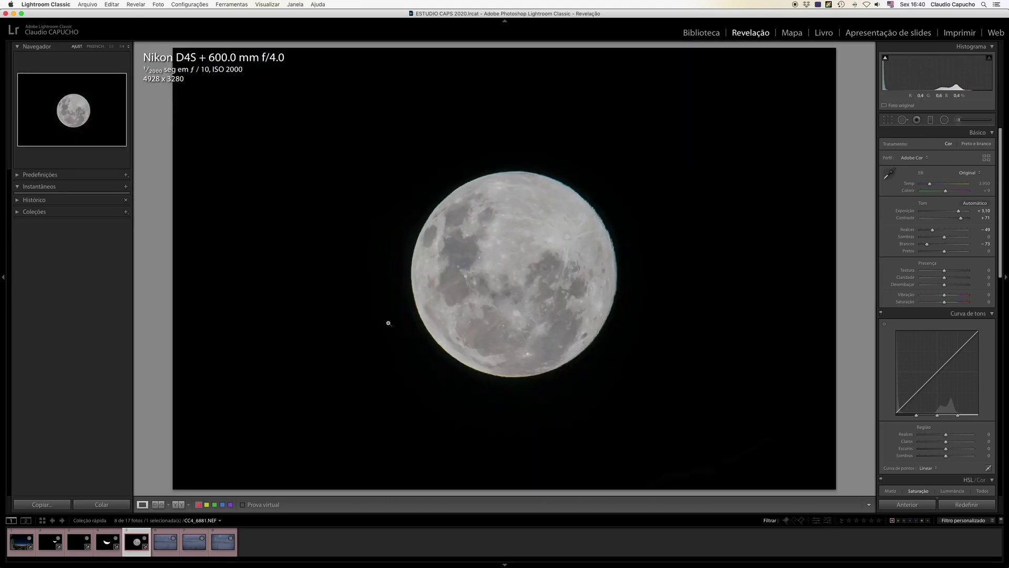
- Zoom in again to check the moon's surface, fit the view, and begin cropping
{"action": "left_click", "coordinate": [121, 46]}
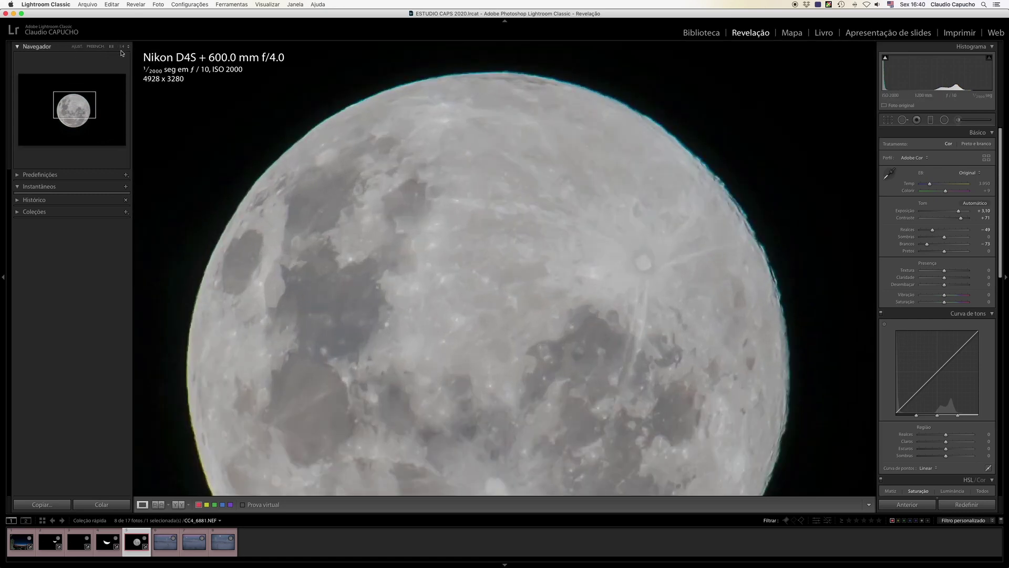
{"action": "scroll", "coordinate": [366, 208], "scroll_direction": "down", "scroll_amount": 5}
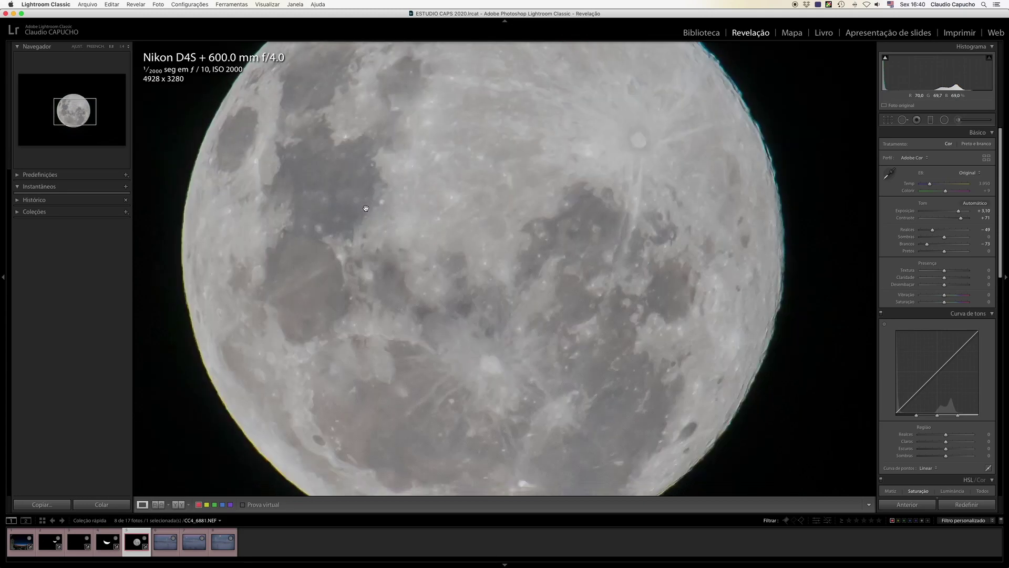
{"action": "scroll", "coordinate": [366, 208], "scroll_direction": "down", "scroll_amount": 3}
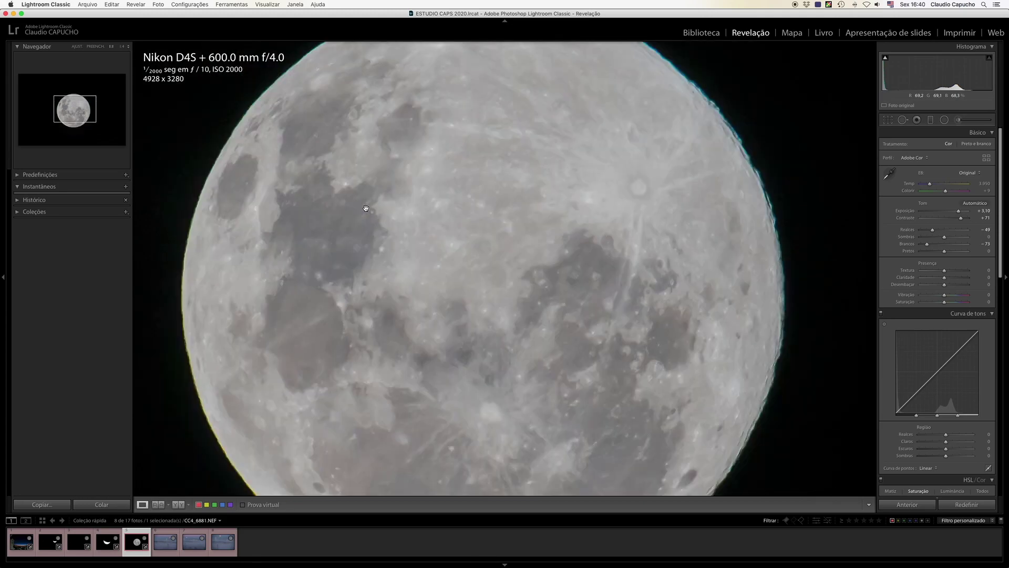
{"action": "left_click", "coordinate": [366, 209]}
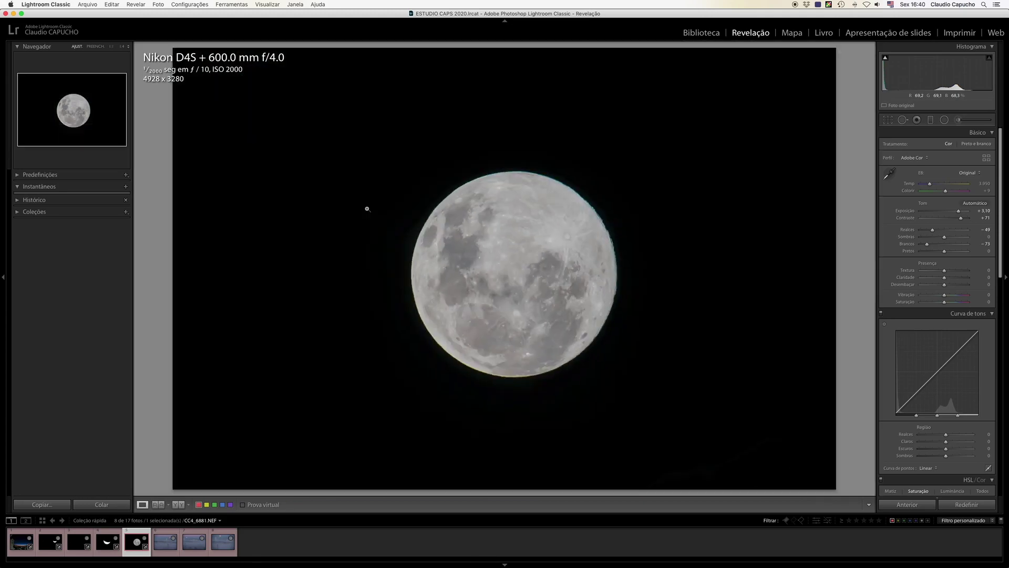
{"action": "left_click", "coordinate": [887, 120]}
- Crop the full moon photo to a tight 1:1 square (1694×1694) centred on the moon
{"action": "left_click", "coordinate": [973, 147]}
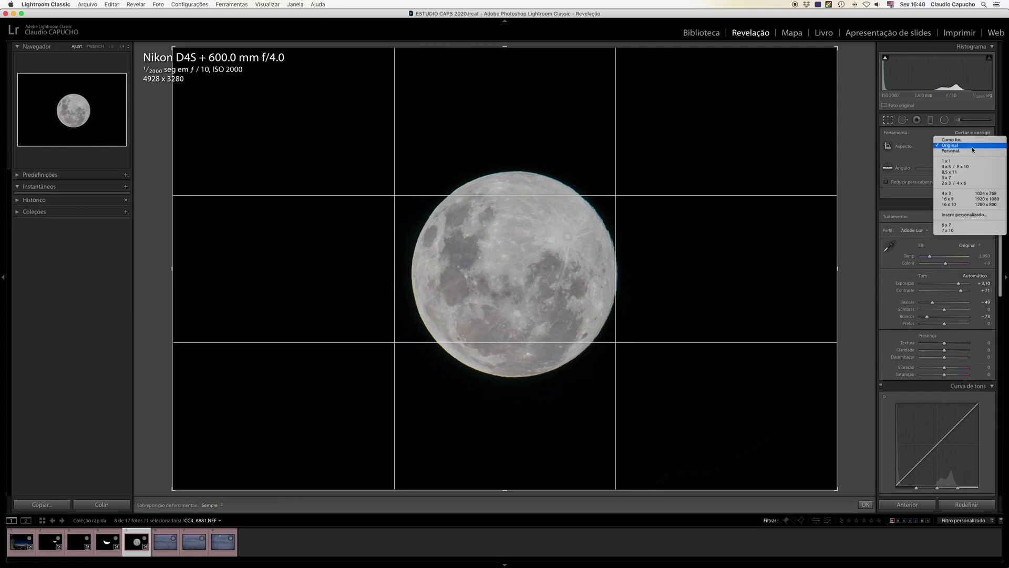
{"action": "left_click", "coordinate": [956, 162]}
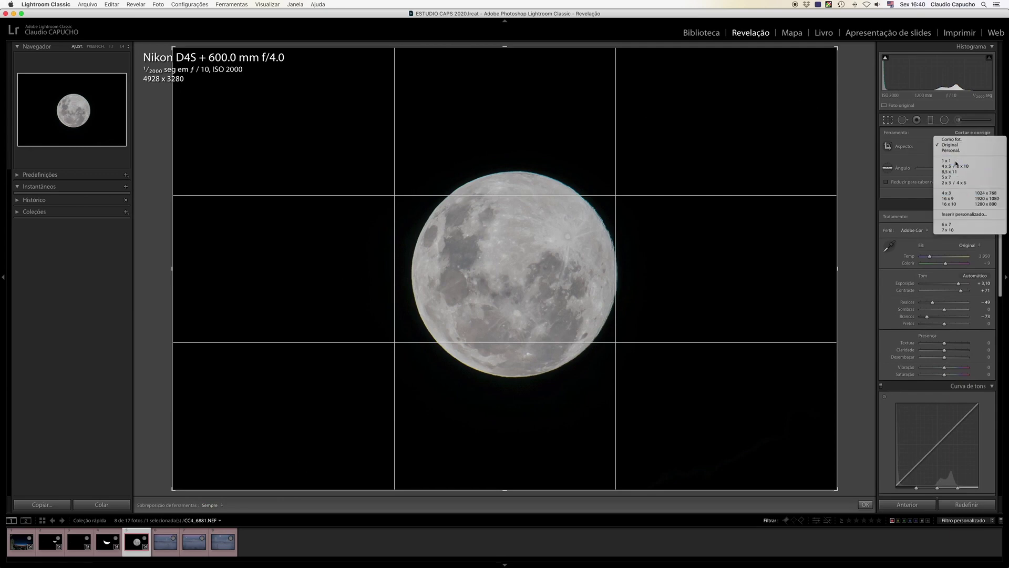
{"action": "left_click_drag", "start_coordinate": [280, 48], "coordinate": [328, 106]}
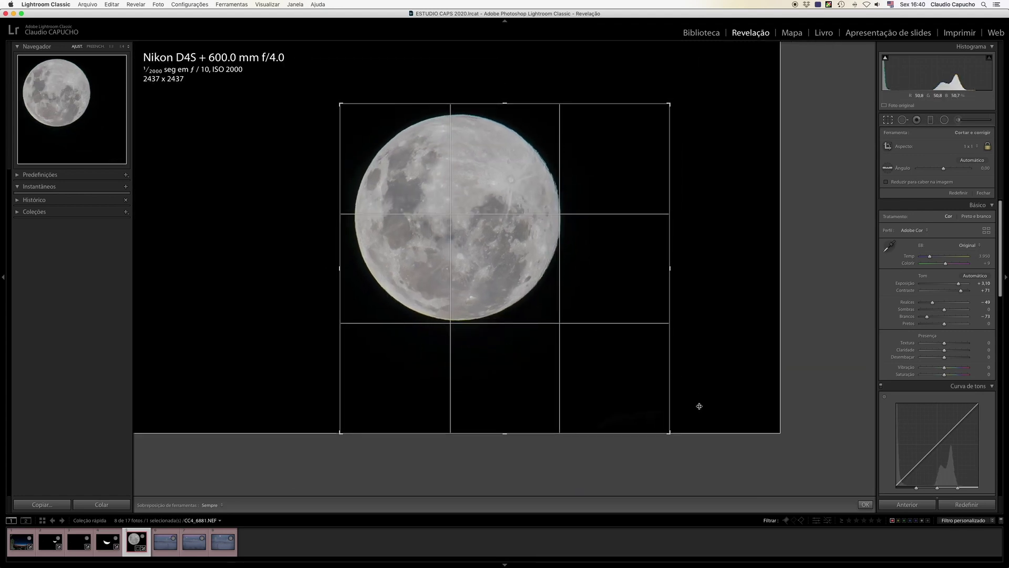
{"action": "left_click_drag", "start_coordinate": [669, 433], "coordinate": [638, 384]}
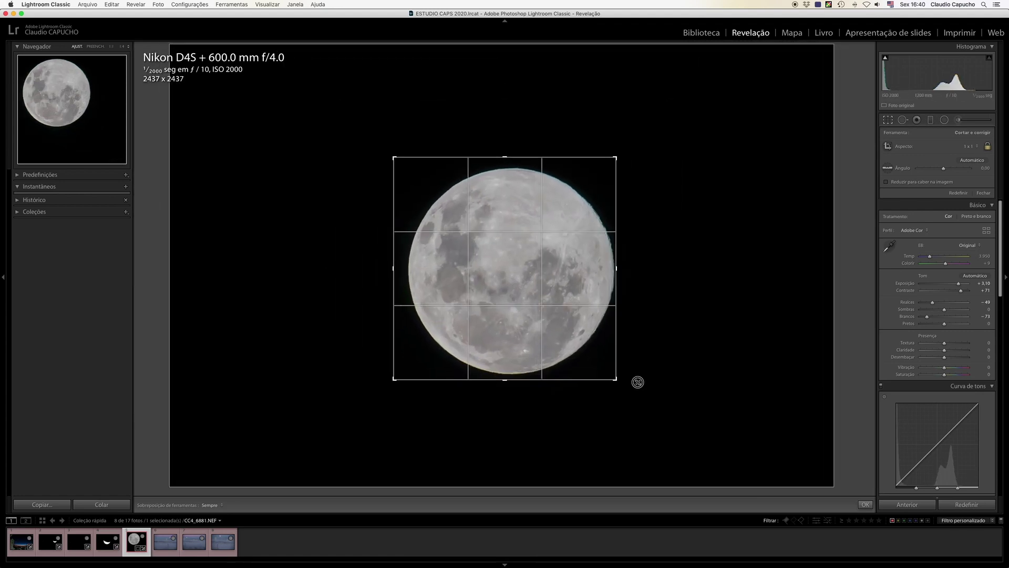
{"action": "left_click_drag", "start_coordinate": [549, 303], "coordinate": [551, 304]}
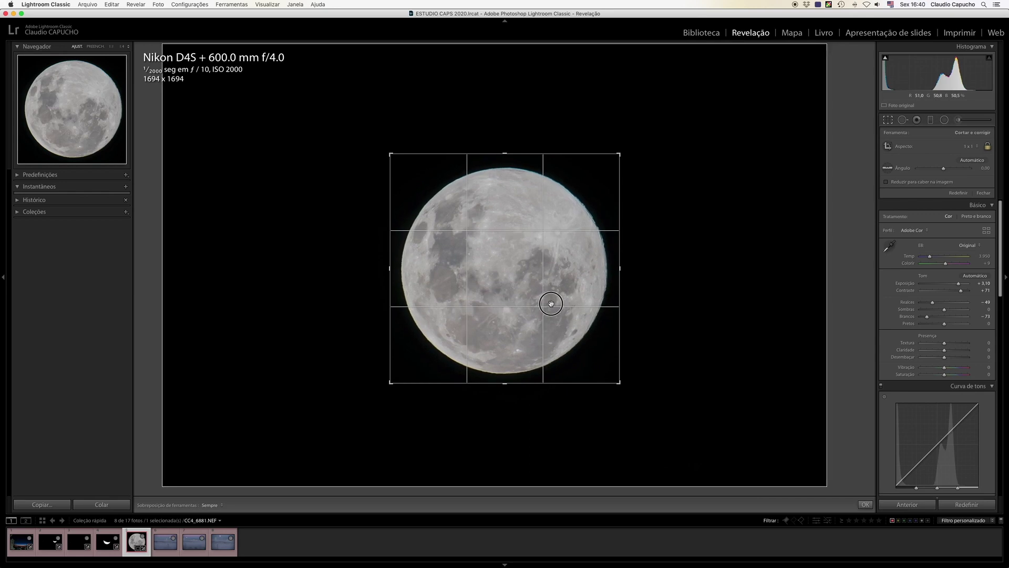
{"action": "key", "text": "Return"}
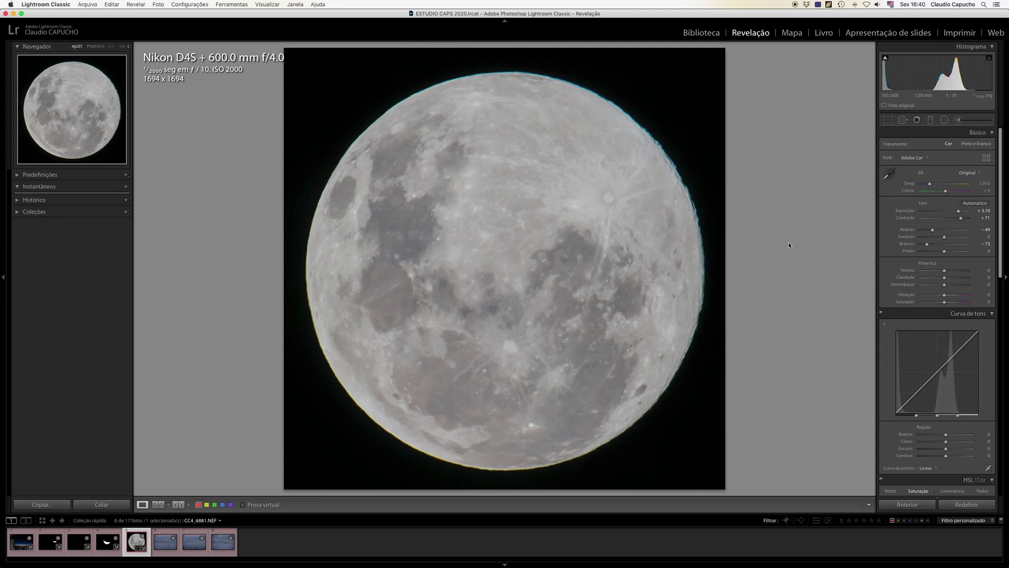
{"action": "key", "text": "Right"}
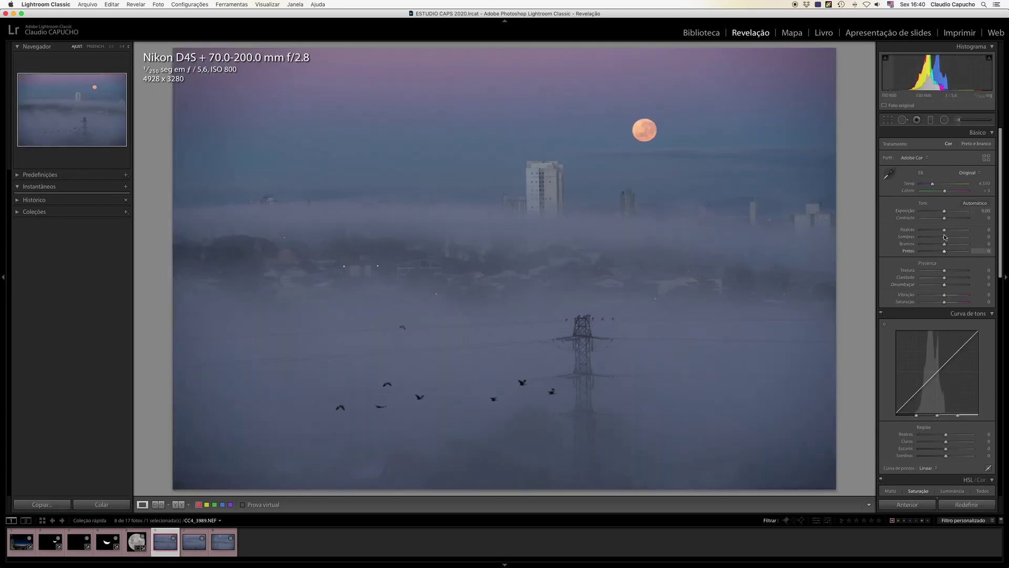
- Raise the foggy city photo's contrast to +67 and saturation to +16
{"action": "scroll", "coordinate": [918, 183], "scroll_direction": "down", "scroll_amount": 3}
{"action": "scroll", "coordinate": [918, 182], "scroll_direction": "down", "scroll_amount": 3}
{"action": "scroll", "coordinate": [941, 210], "scroll_direction": "up", "scroll_amount": 5}
{"action": "scroll", "coordinate": [949, 220], "scroll_direction": "up", "scroll_amount": 2}
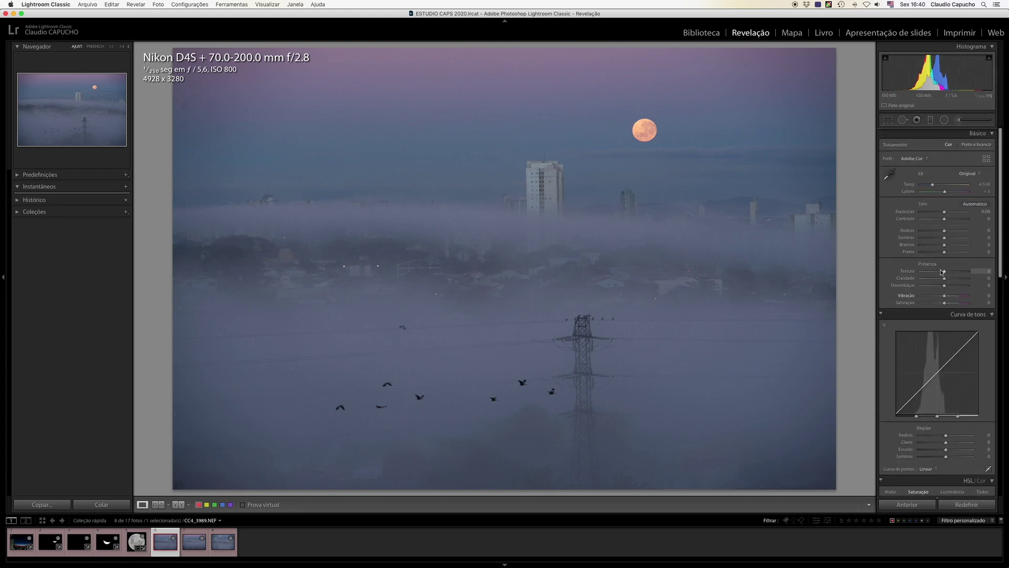
{"action": "left_click_drag", "start_coordinate": [952, 219], "coordinate": [960, 217]}
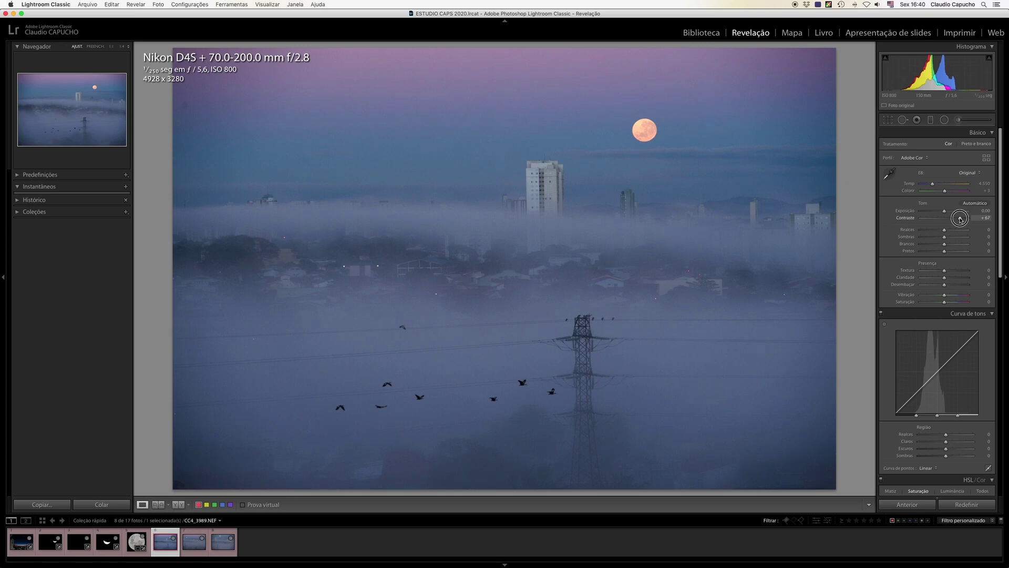
{"action": "scroll", "coordinate": [948, 255], "scroll_direction": "down", "scroll_amount": 1}
{"action": "scroll", "coordinate": [952, 262], "scroll_direction": "down", "scroll_amount": 1}
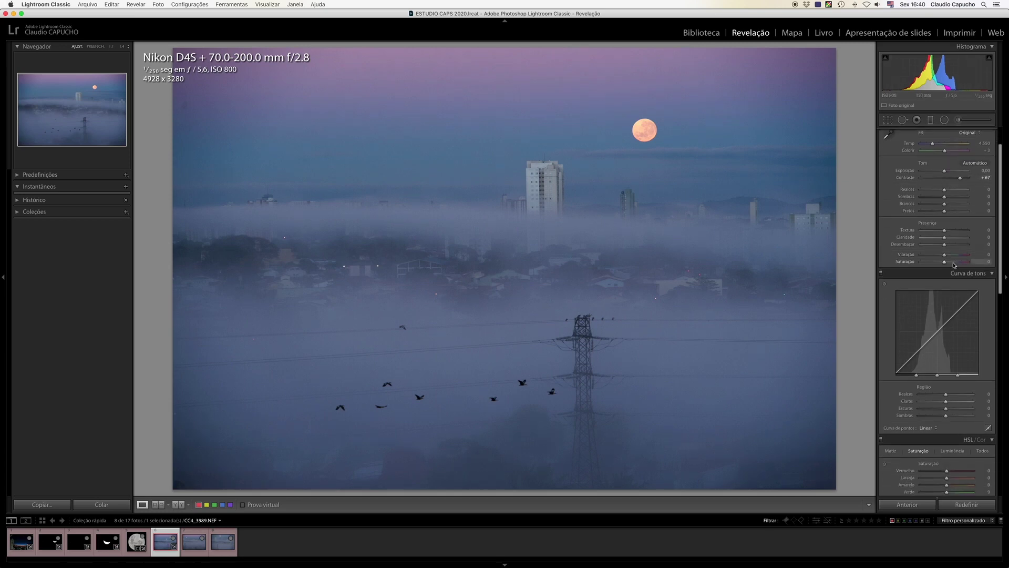
{"action": "left_click_drag", "start_coordinate": [949, 265], "coordinate": [949, 263]}
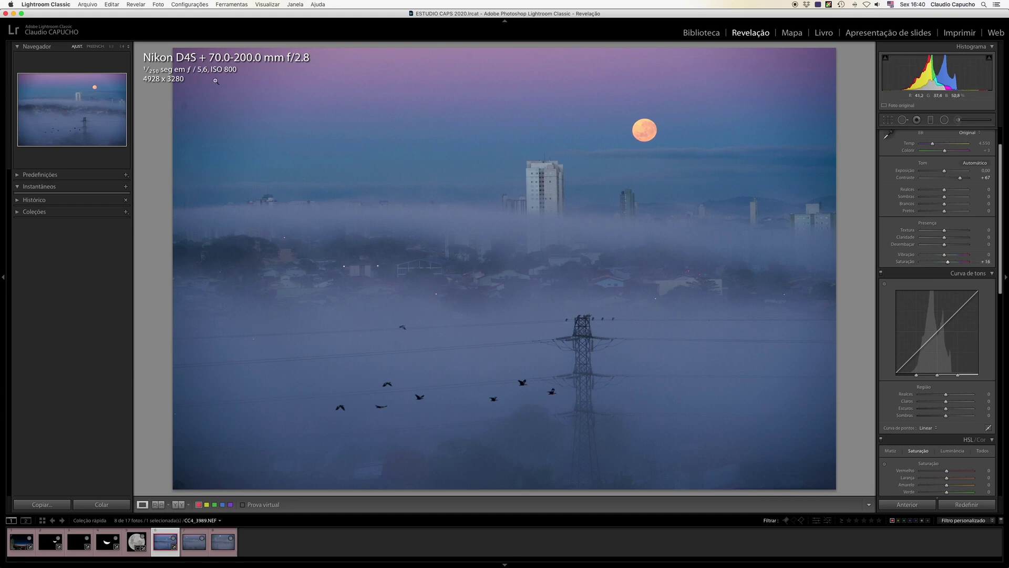
- Push sharpening to 99 and add luminance noise reduction with detail lowered to 46
{"action": "scroll", "coordinate": [934, 239], "scroll_direction": "down", "scroll_amount": 5}
{"action": "scroll", "coordinate": [935, 240], "scroll_direction": "down", "scroll_amount": 5}
{"action": "left_click_drag", "start_coordinate": [947, 310], "coordinate": [950, 310]}
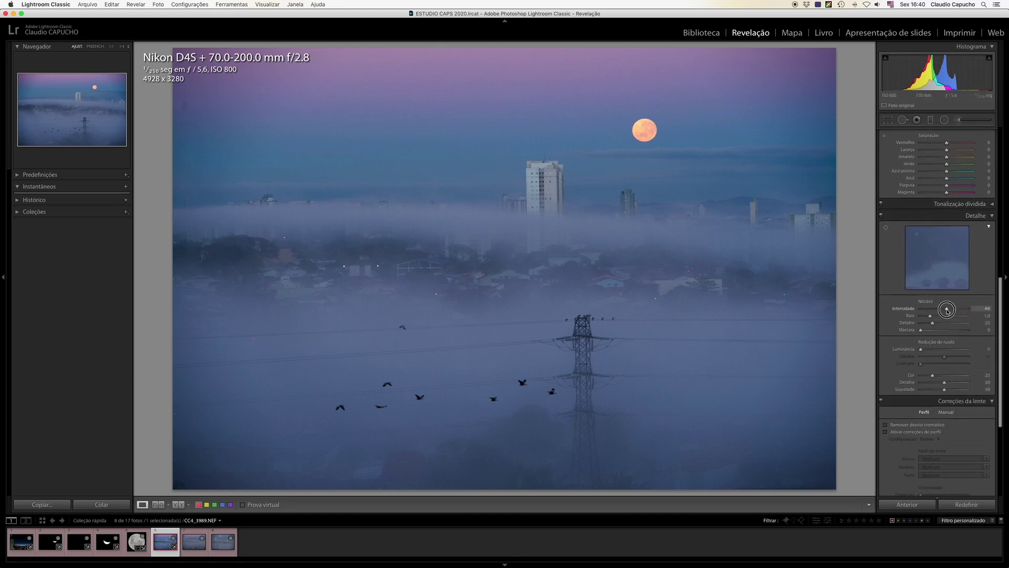
{"action": "left_click_drag", "start_coordinate": [951, 311], "coordinate": [953, 311]}
{"action": "left_click", "coordinate": [945, 349]}
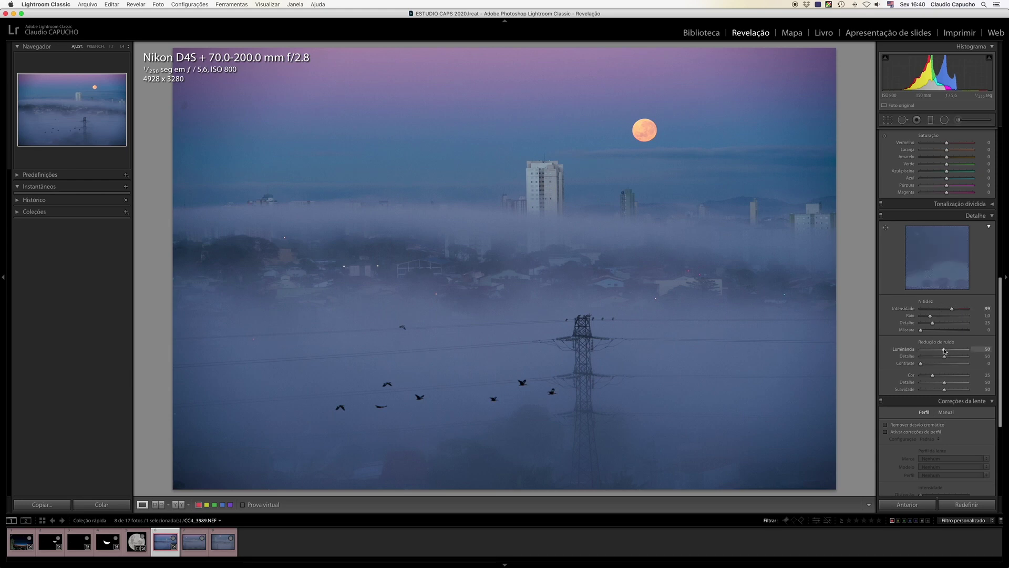
{"action": "left_click_drag", "start_coordinate": [945, 356], "coordinate": [950, 348]}
{"action": "key", "text": "ctrl+1"}
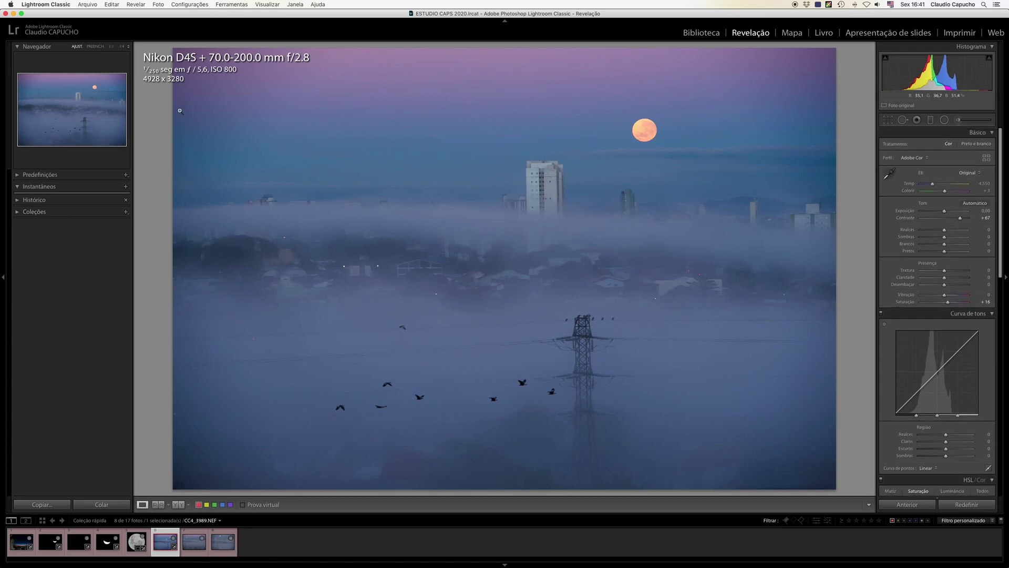
- Clone out a dust spot in the top-left sky using Spot Removal at 1:1 zoom
{"action": "left_click", "coordinate": [181, 102]}
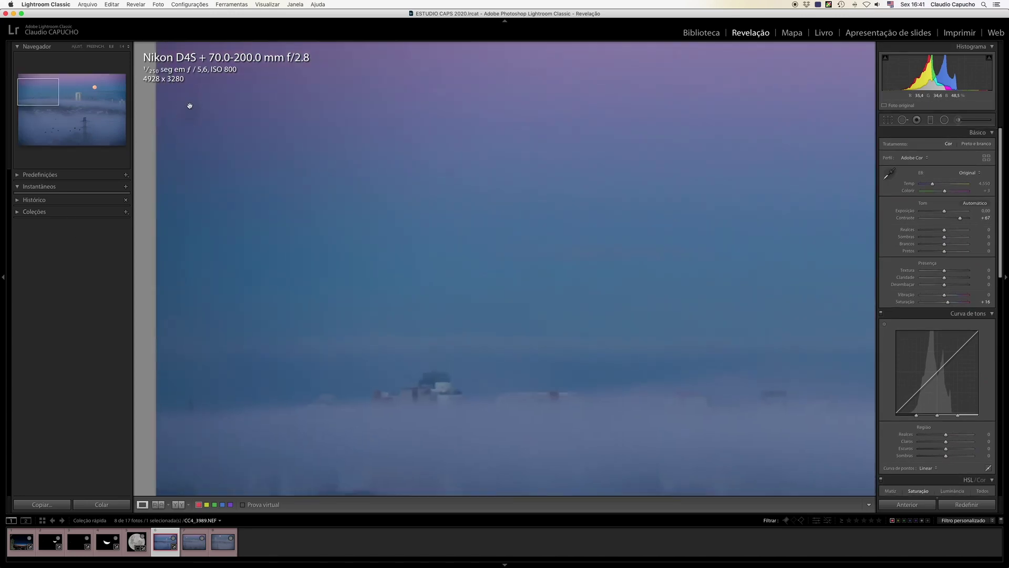
{"action": "left_click", "coordinate": [902, 121]}
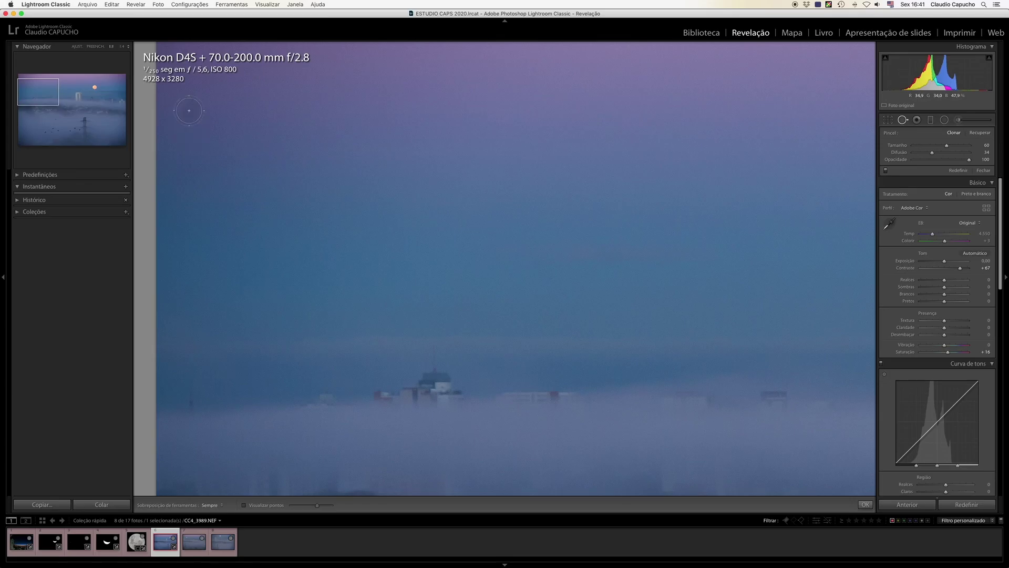
{"action": "left_click", "coordinate": [189, 110]}
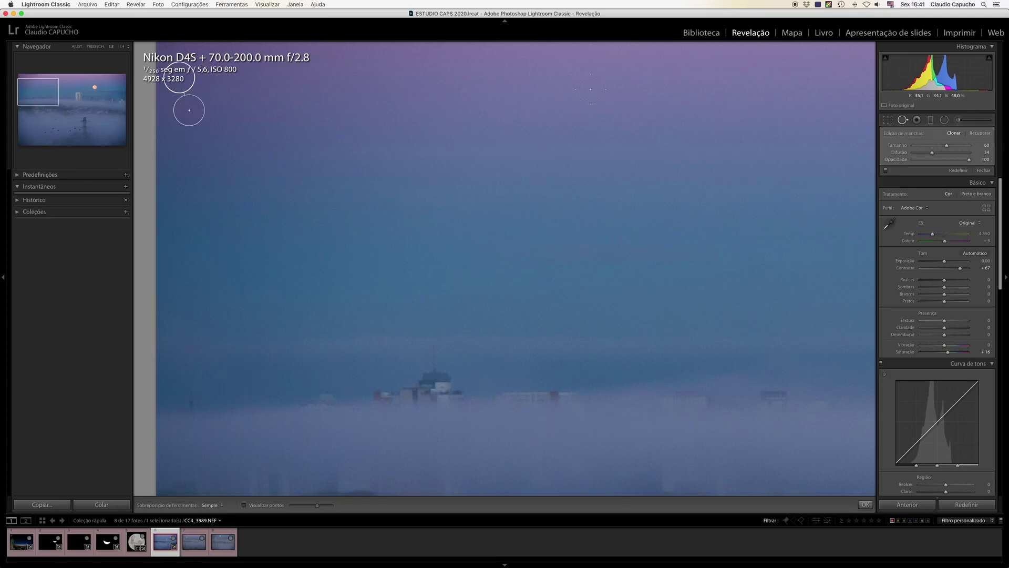
{"action": "left_click", "coordinate": [902, 120]}
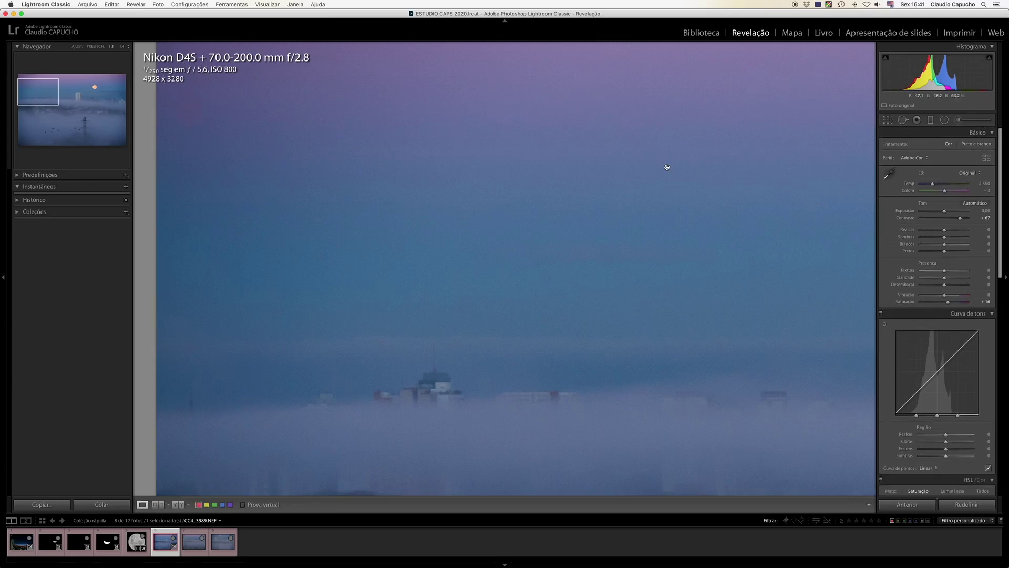
{"action": "left_click", "coordinate": [664, 166]}
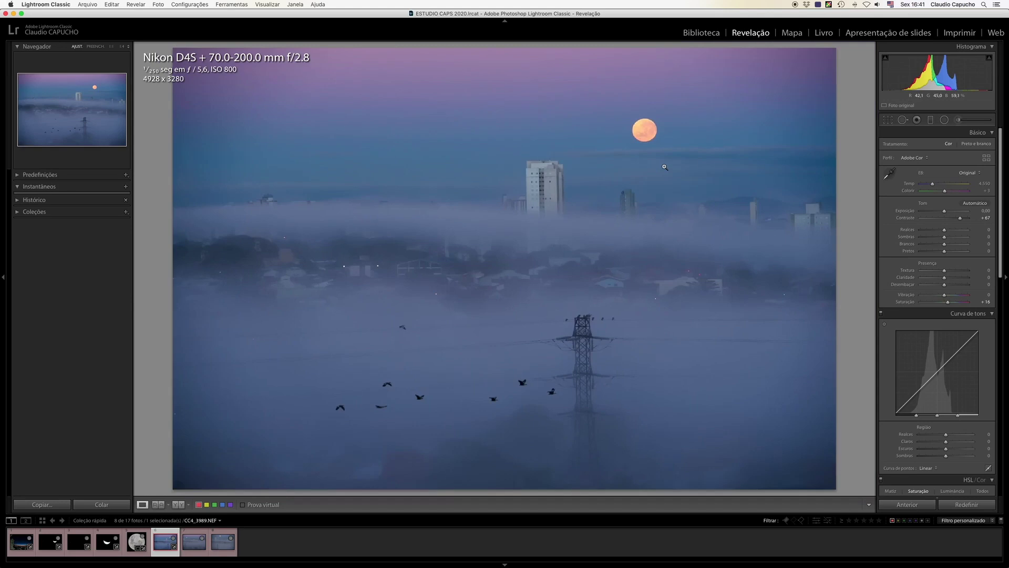
- Paste the copied settings onto the next photo, with exposure +0.08 and contrast +76
{"action": "left_click", "coordinate": [42, 504]}
{"action": "key", "text": "Return"}
{"action": "key", "text": "Right"}
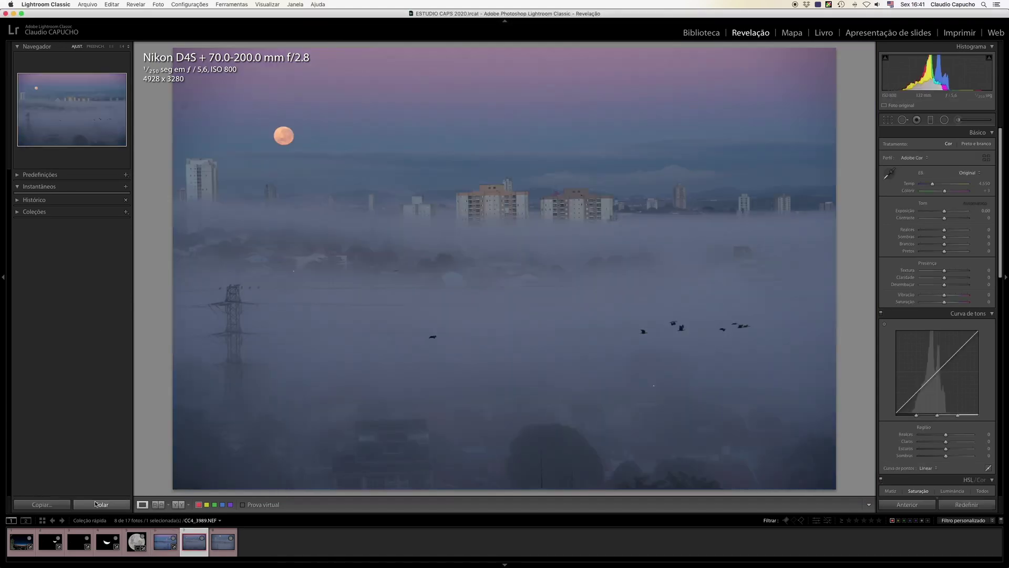
{"action": "left_click", "coordinate": [100, 504]}
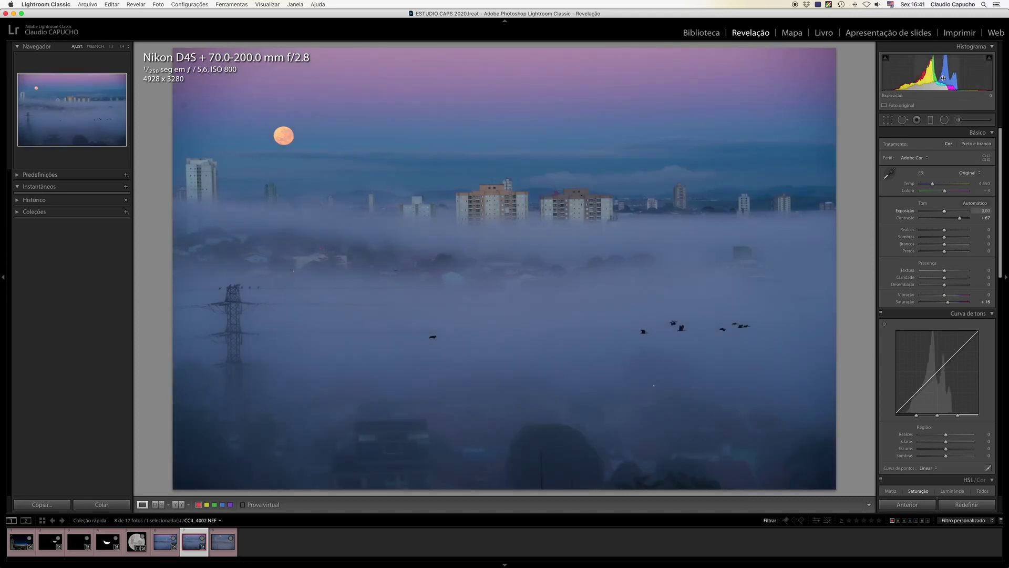
{"action": "left_click_drag", "start_coordinate": [944, 74], "coordinate": [948, 73]}
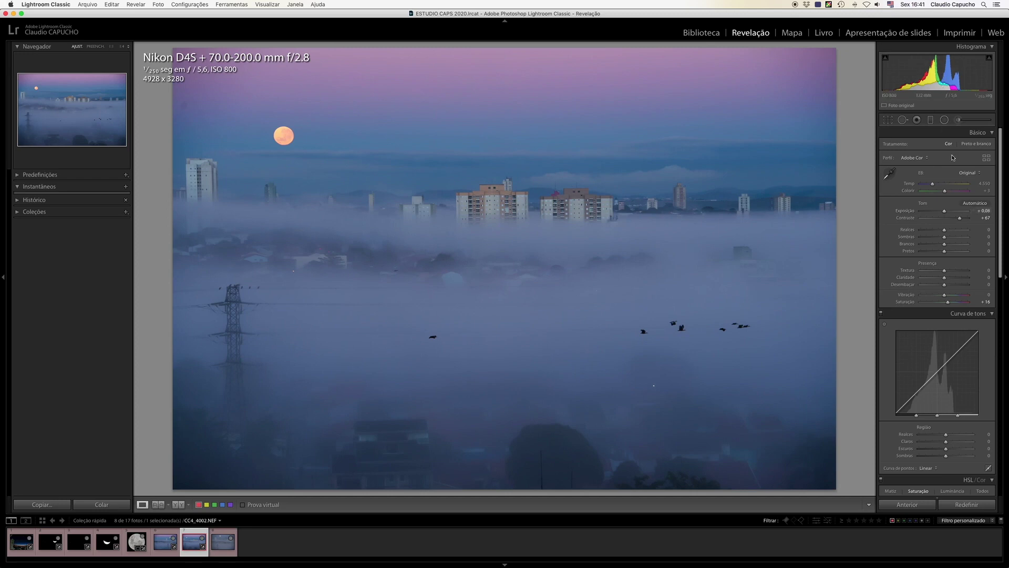
{"action": "left_click_drag", "start_coordinate": [959, 218], "coordinate": [967, 219]}
- Clone out a dust spot in the top-left sky using Spot Removal at 1:1 zoom
{"action": "left_click", "coordinate": [179, 103]}
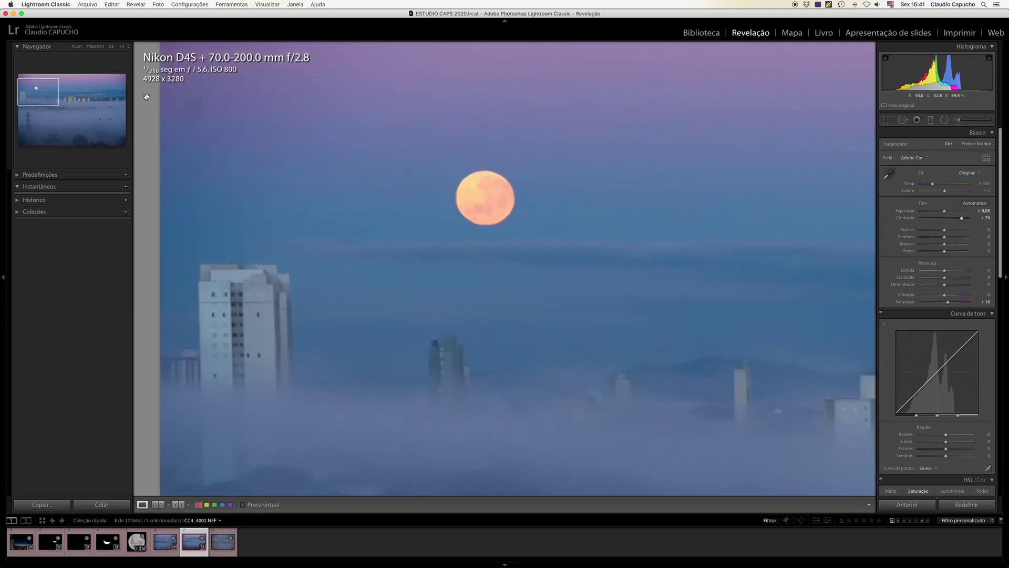
{"action": "left_click", "coordinate": [903, 120]}
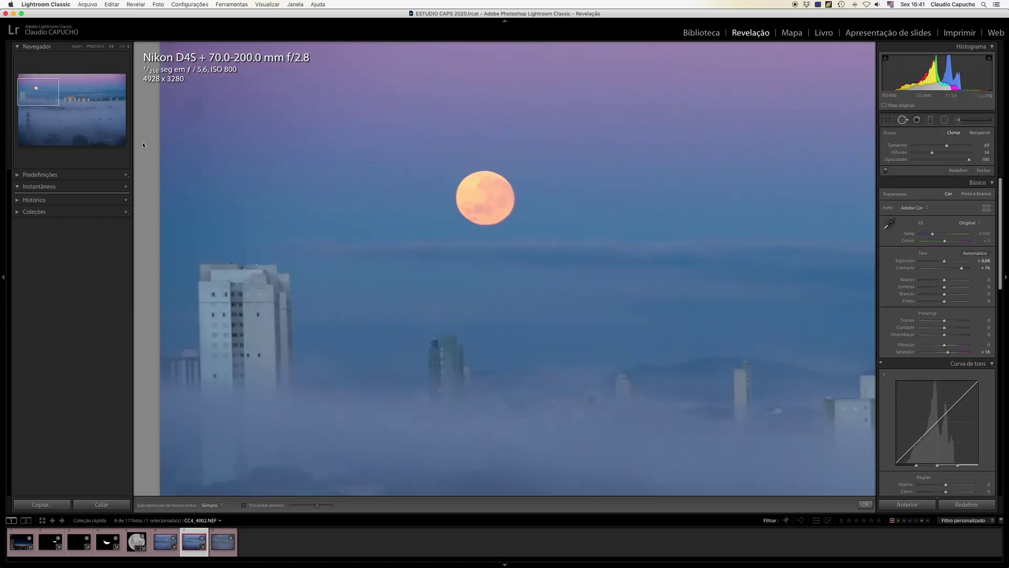
{"action": "left_click", "coordinate": [193, 108]}
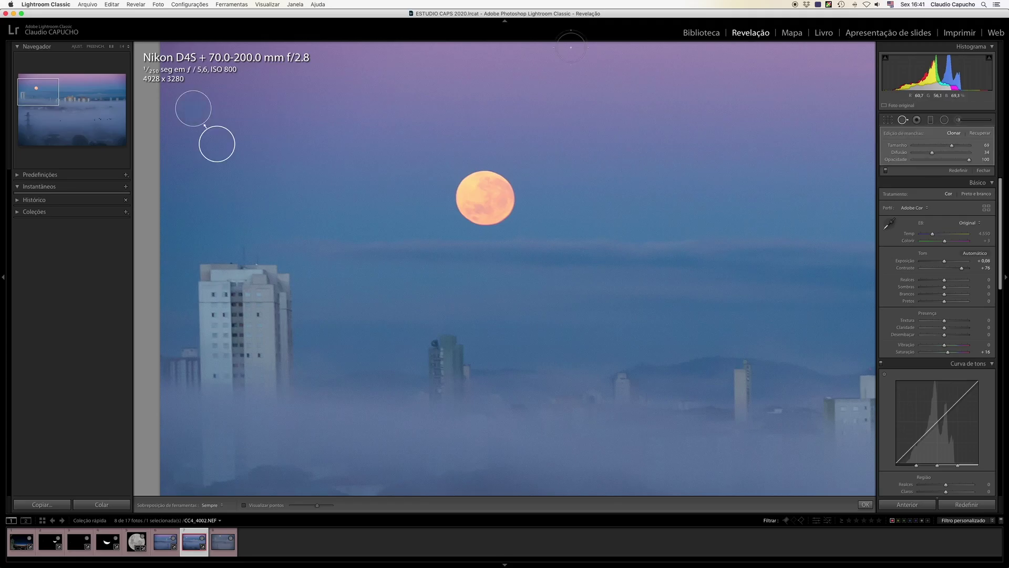
{"action": "left_click", "coordinate": [902, 120]}
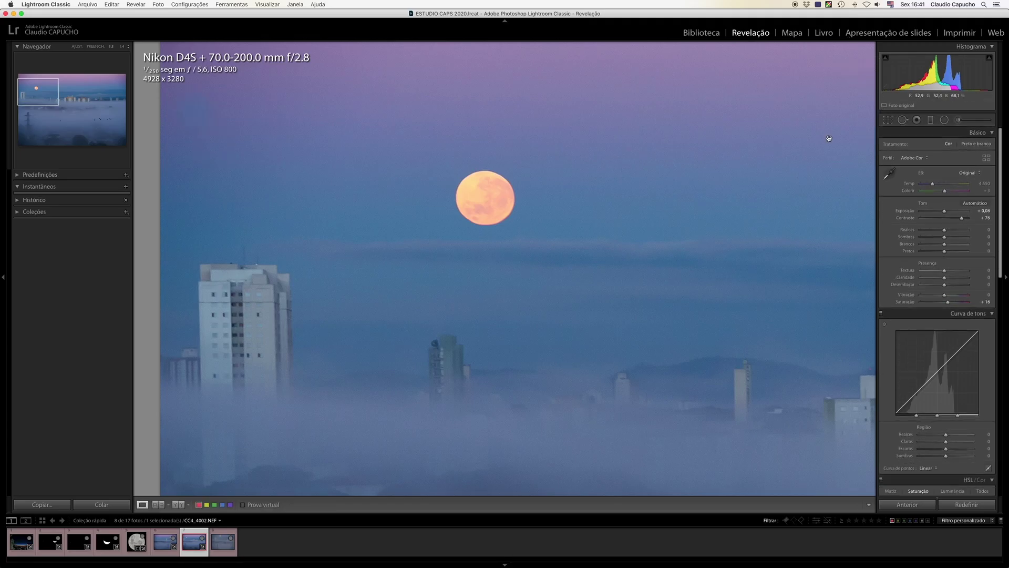
{"action": "left_click", "coordinate": [828, 140]}
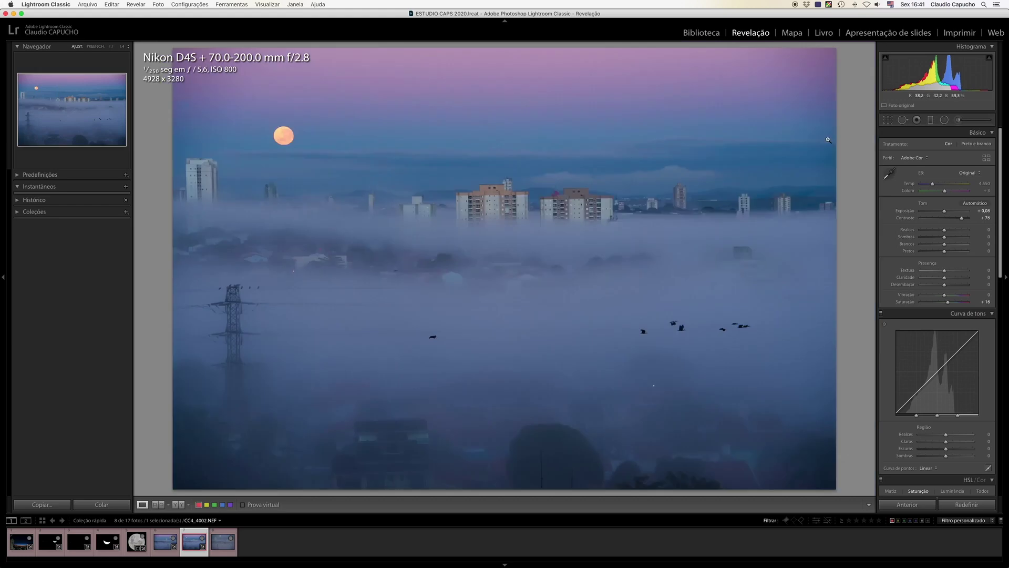
- Copy the develop settings including Spot Removal and paste them onto the foggy photo with the pylon
{"action": "left_click", "coordinate": [42, 504]}
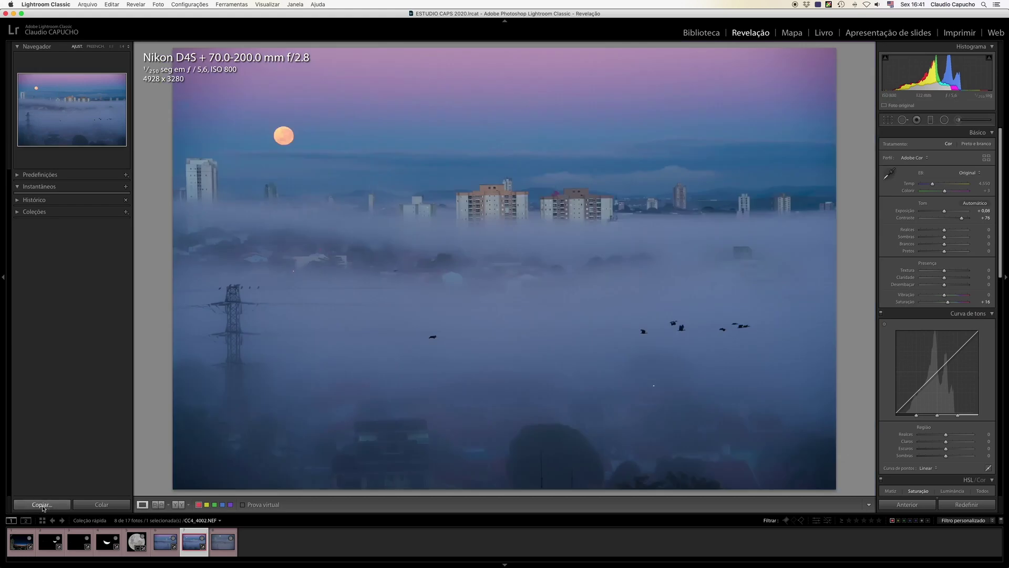
{"action": "left_click", "coordinate": [596, 35]}
{"action": "left_click", "coordinate": [650, 190]}
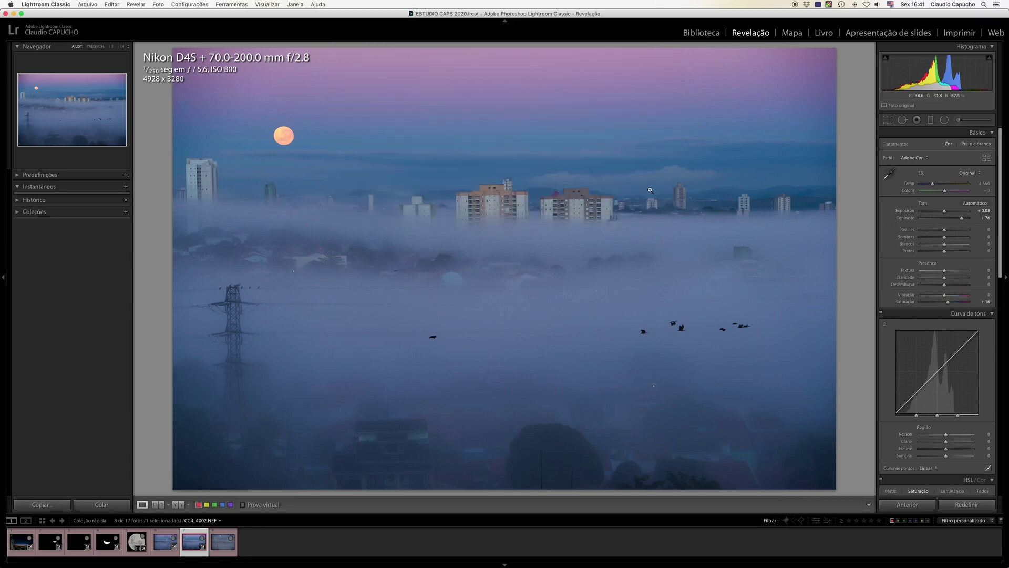
{"action": "key", "text": "Right"}
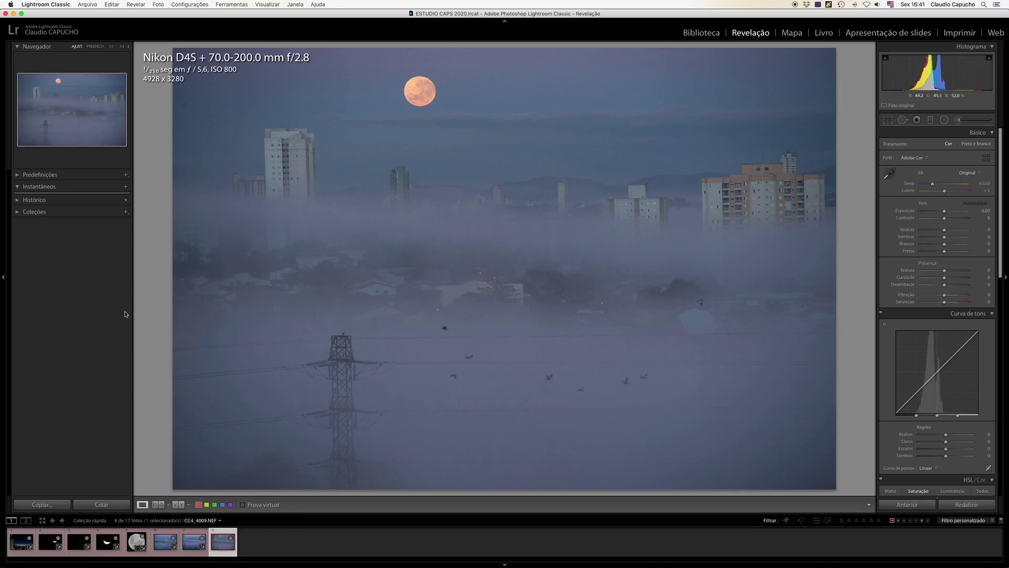
{"action": "left_click", "coordinate": [100, 504]}
{"action": "left_click", "coordinate": [198, 122]}
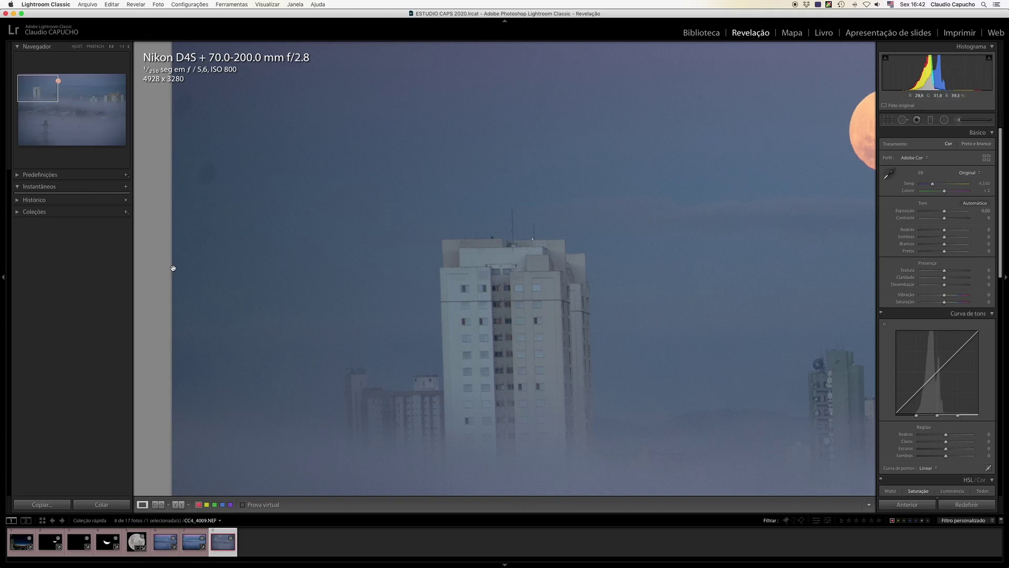
{"action": "left_click", "coordinate": [102, 506]}
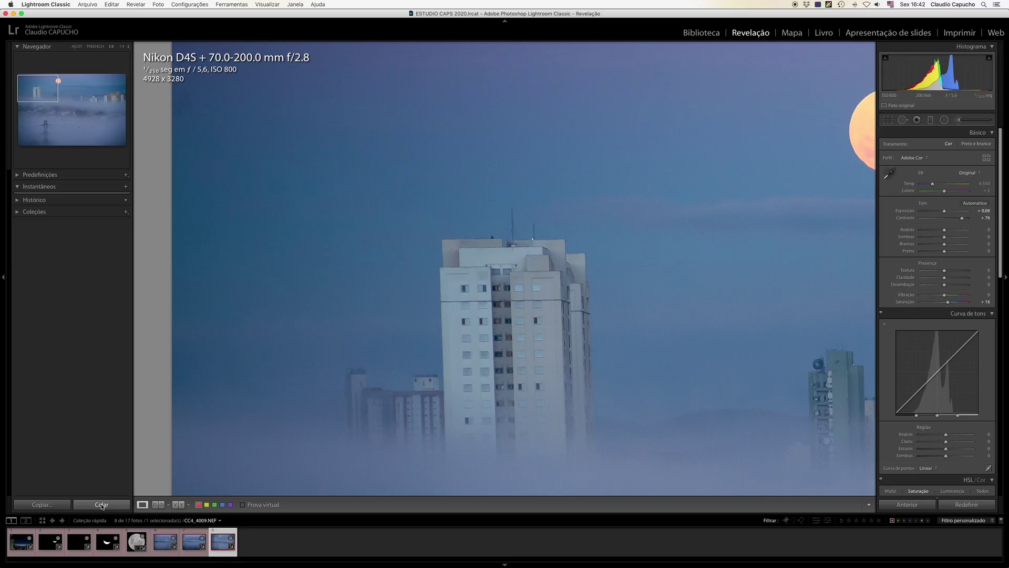
{"action": "left_click", "coordinate": [641, 263]}
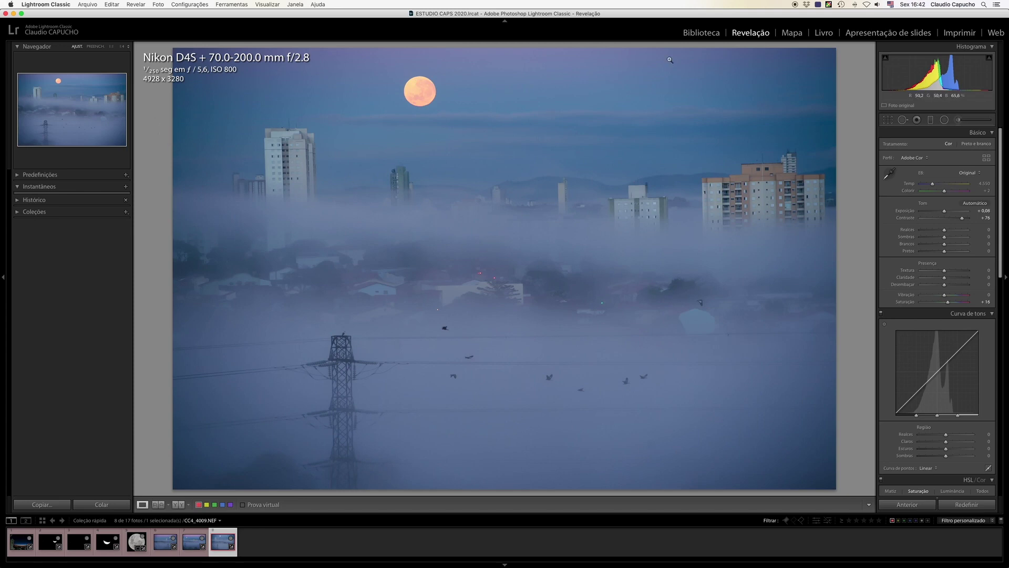
{"action": "left_click", "coordinate": [704, 187]}
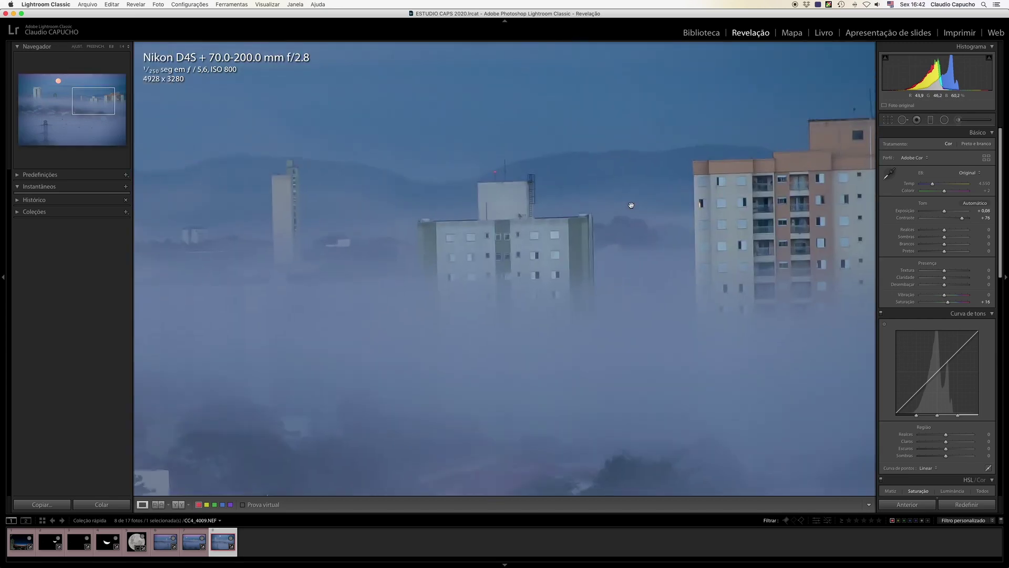
- Pan the 1:1 close-up across the foggy buildings to check for spots
{"action": "left_click", "coordinate": [601, 202]}
{"action": "left_click_drag", "start_coordinate": [601, 202], "coordinate": [720, 145]}
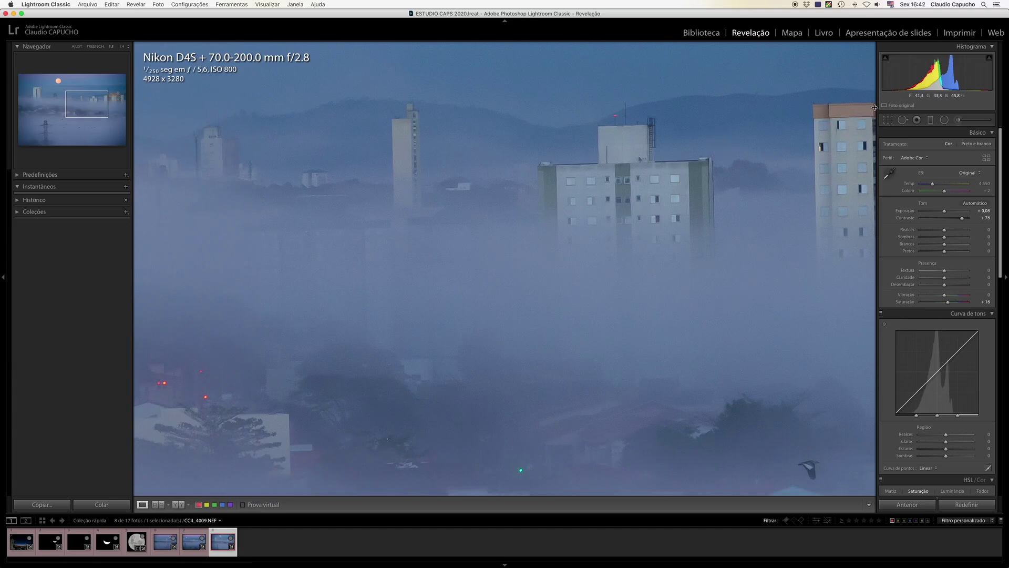
{"action": "left_click", "coordinate": [834, 168]}
{"action": "left_click_drag", "start_coordinate": [834, 168], "coordinate": [829, 167]}
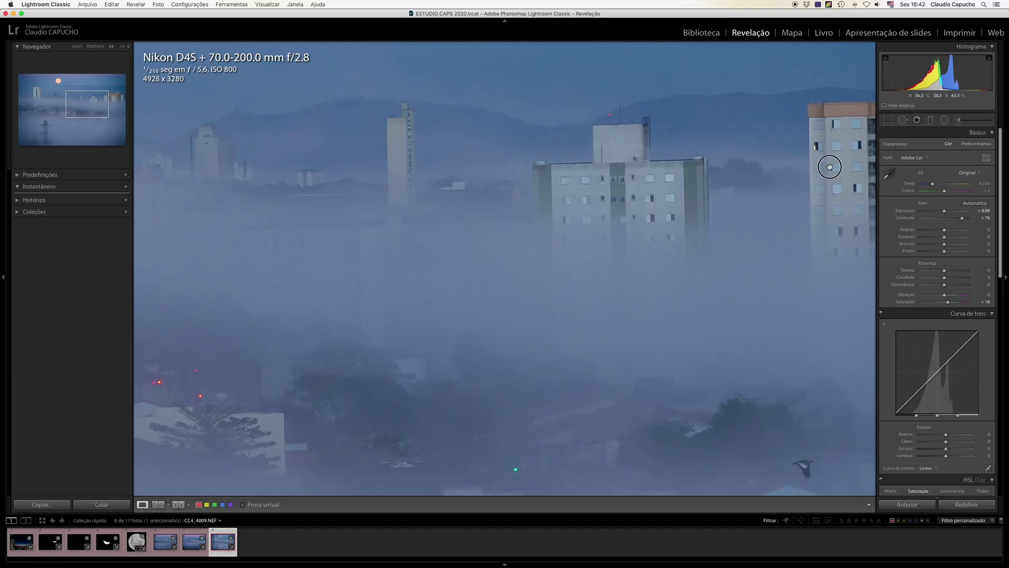
- Rotate the crop slightly to straighten the foggy moonrise photo and apply it
{"action": "left_click", "coordinate": [888, 119]}
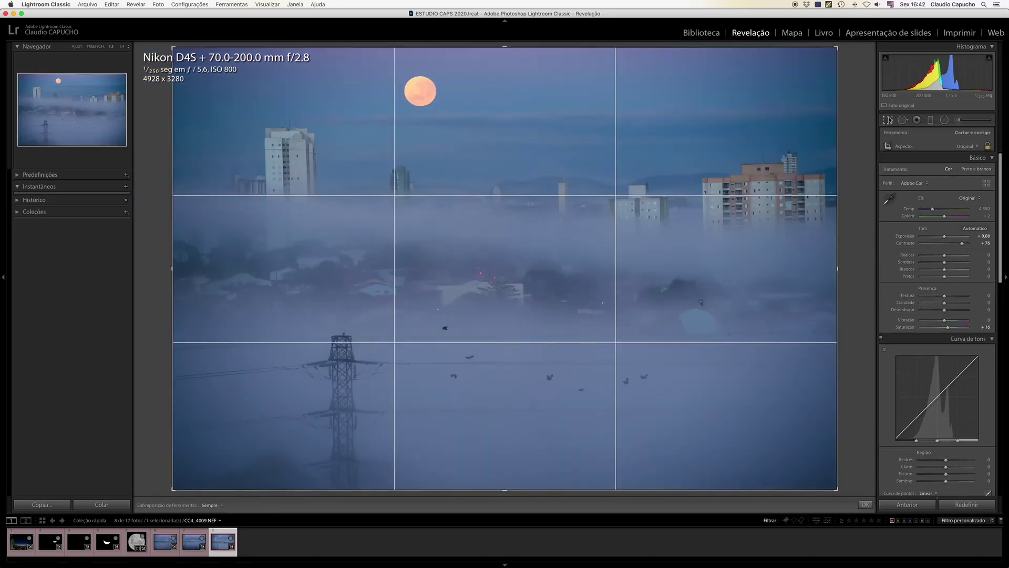
{"action": "left_click", "coordinate": [889, 120]}
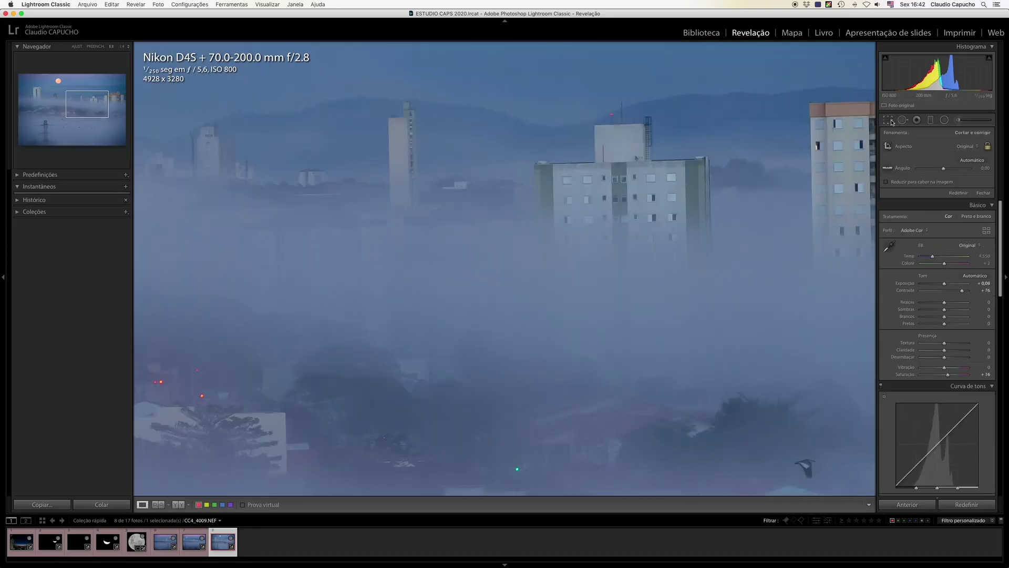
{"action": "left_click", "coordinate": [888, 119]}
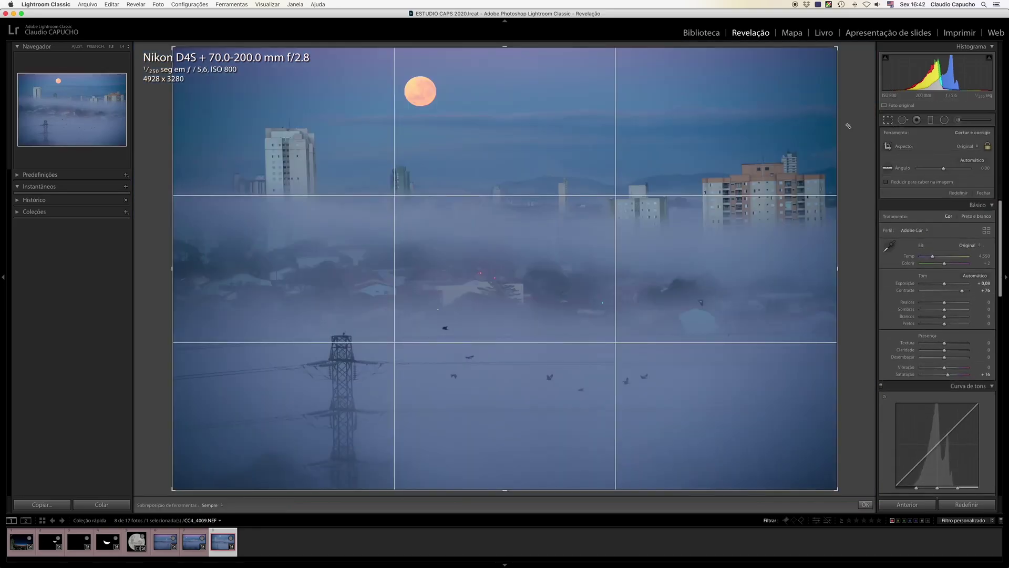
{"action": "left_click_drag", "start_coordinate": [859, 124], "coordinate": [853, 134]}
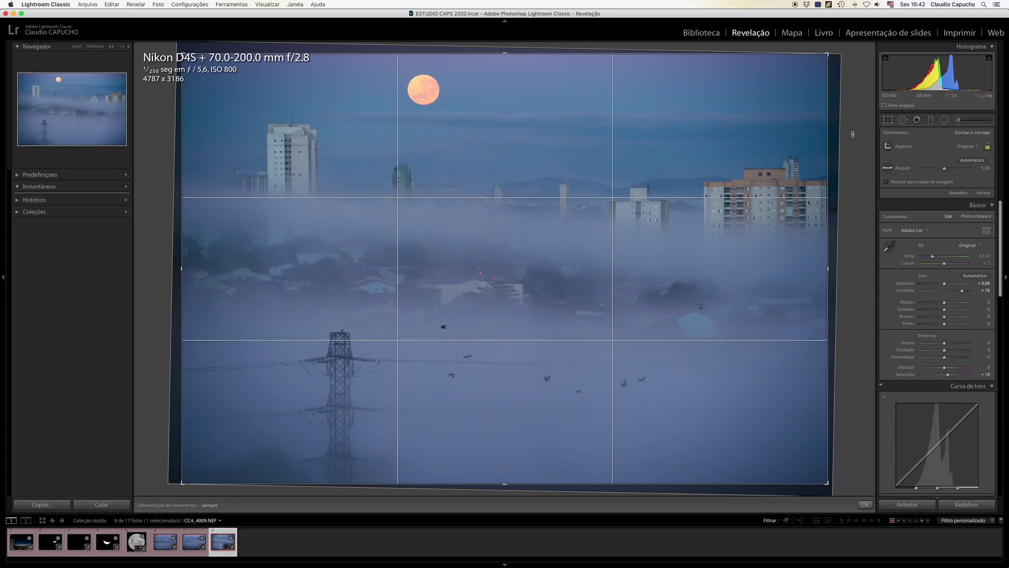
{"action": "key", "text": "z"}
- Inspect the right-hand buildings up close and bring up the before/after comparison
{"action": "left_click_drag", "start_coordinate": [799, 169], "coordinate": [806, 171]}
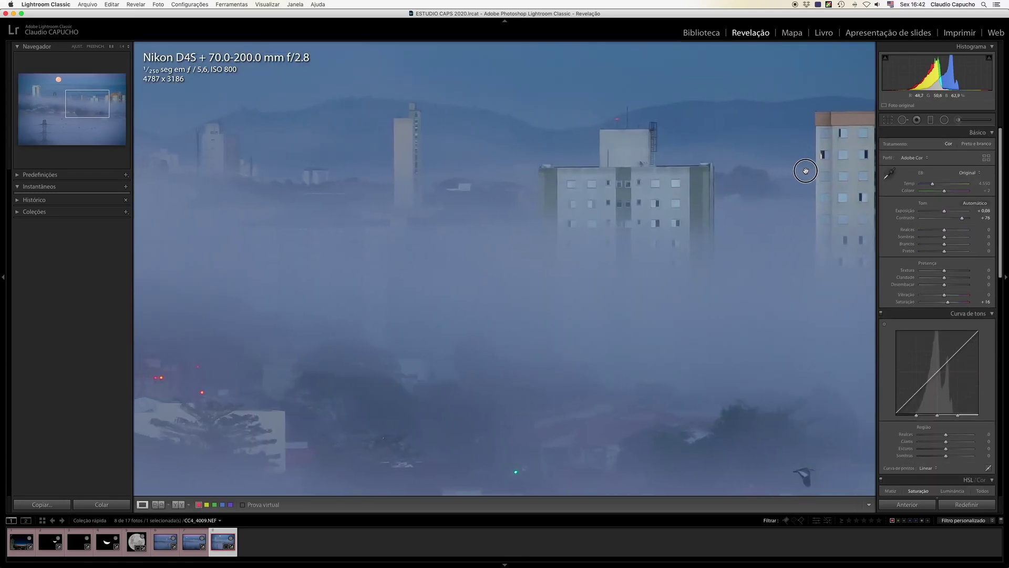
{"action": "mouse_move", "coordinate": [851, 233]}
{"action": "left_mouse_down"}
{"action": "mouse_move", "coordinate": [829, 230]}
{"action": "mouse_move", "coordinate": [919, 232]}
{"action": "mouse_move", "coordinate": [909, 231]}
{"action": "left_mouse_up"}
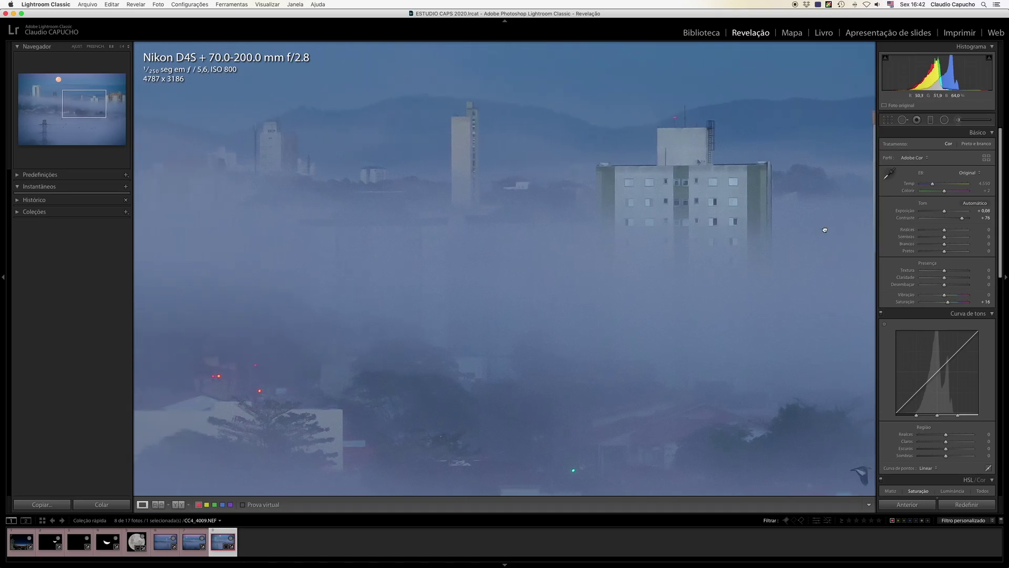
{"action": "left_click", "coordinate": [824, 230]}
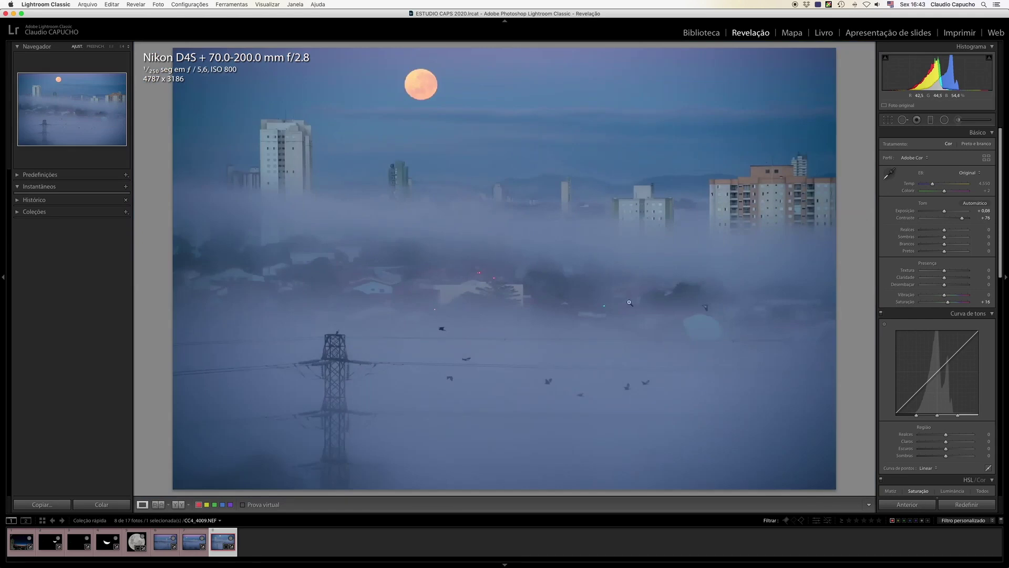
{"action": "left_click", "coordinate": [176, 505]}
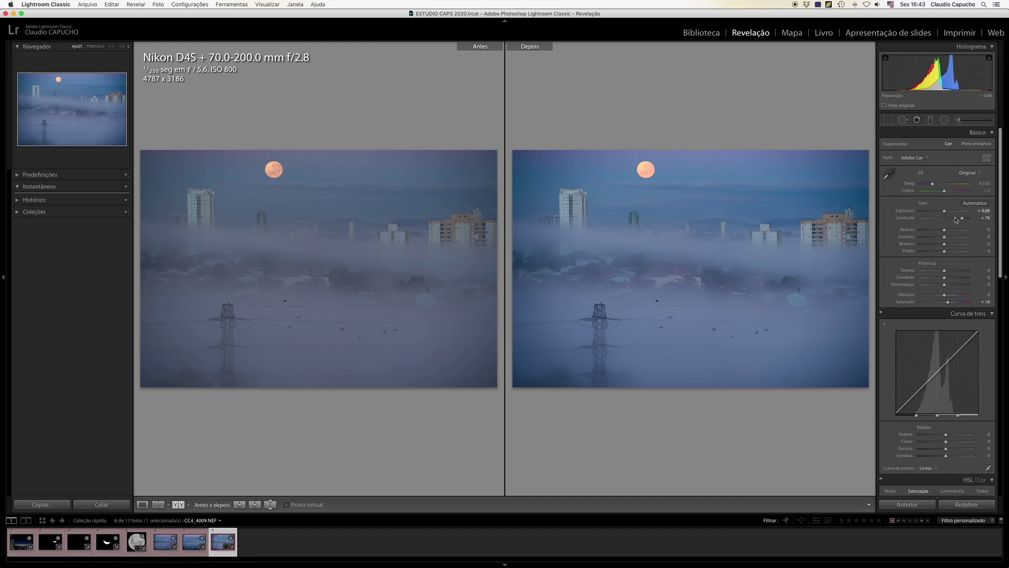
- In the before/after view, raise contrast to +86 and lower exposure back to 0.00
{"action": "left_click_drag", "start_coordinate": [962, 217], "coordinate": [965, 219]}
{"action": "scroll", "coordinate": [914, 243], "scroll_direction": "down", "scroll_amount": 3}
{"action": "scroll", "coordinate": [921, 238], "scroll_direction": "down", "scroll_amount": 2}
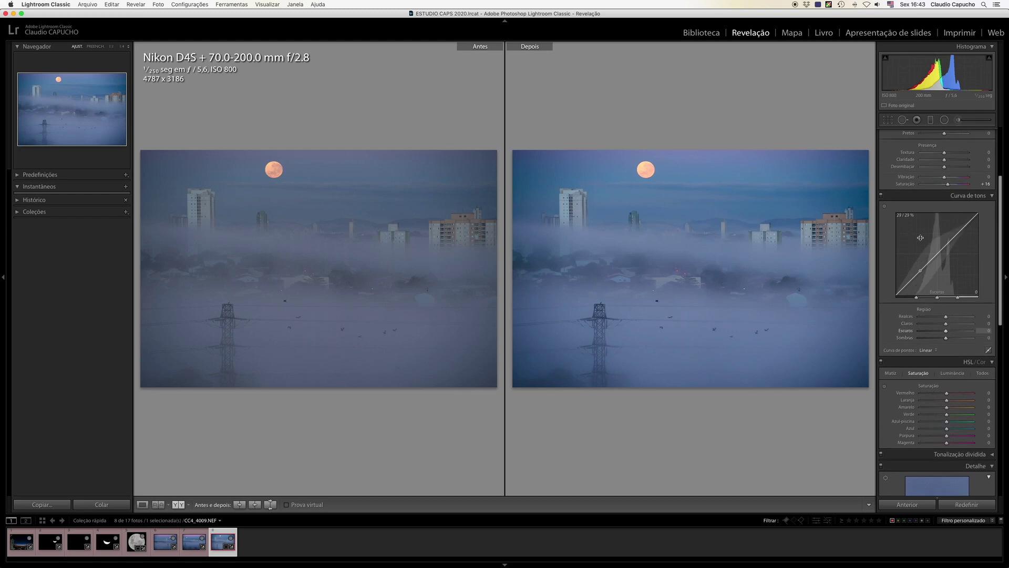
{"action": "scroll", "coordinate": [921, 237], "scroll_direction": "down", "scroll_amount": 4}
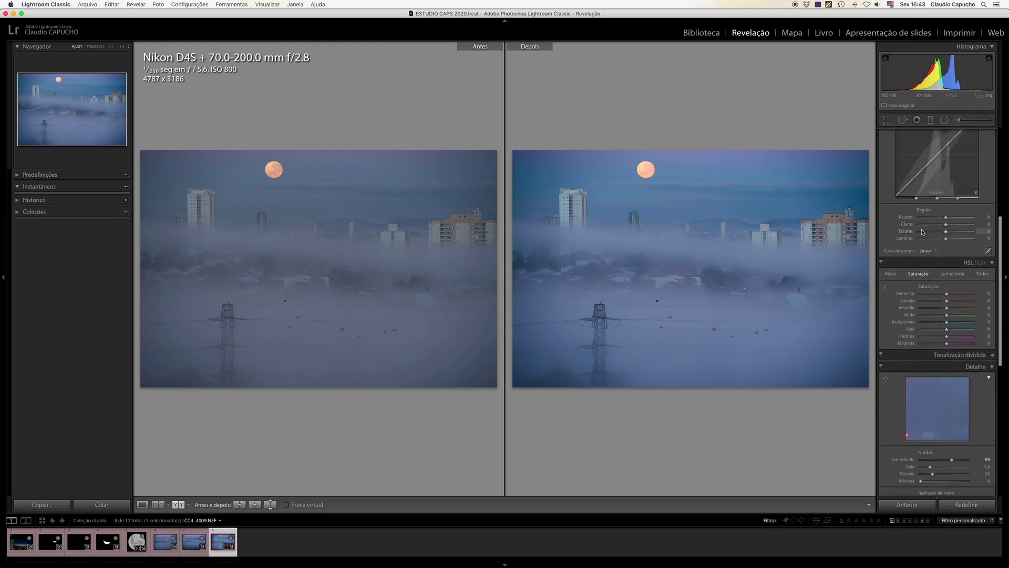
{"action": "scroll", "coordinate": [922, 232], "scroll_direction": "down", "scroll_amount": 4}
{"action": "scroll", "coordinate": [921, 232], "scroll_direction": "down", "scroll_amount": 2}
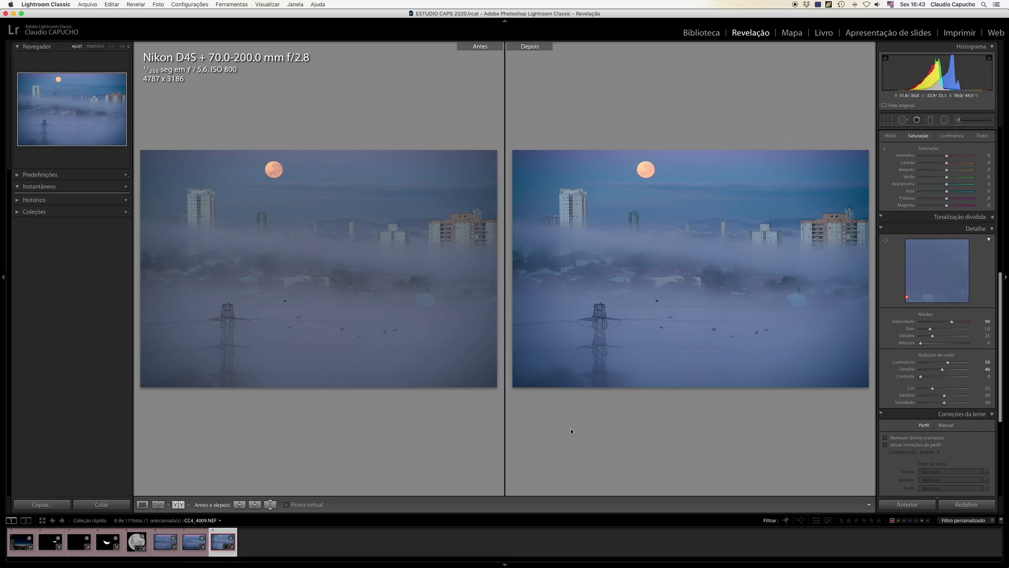
{"action": "scroll", "coordinate": [910, 325], "scroll_direction": "down", "scroll_amount": 5}
{"action": "scroll", "coordinate": [904, 326], "scroll_direction": "down", "scroll_amount": 3}
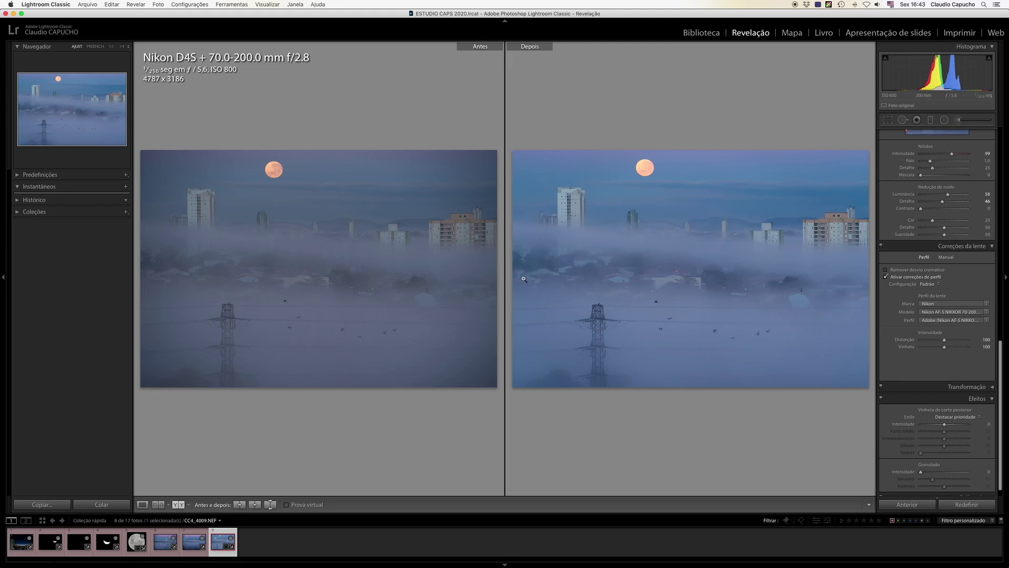
{"action": "scroll", "coordinate": [921, 175], "scroll_direction": "up", "scroll_amount": 15}
{"action": "scroll", "coordinate": [925, 158], "scroll_direction": "down", "scroll_amount": 1}
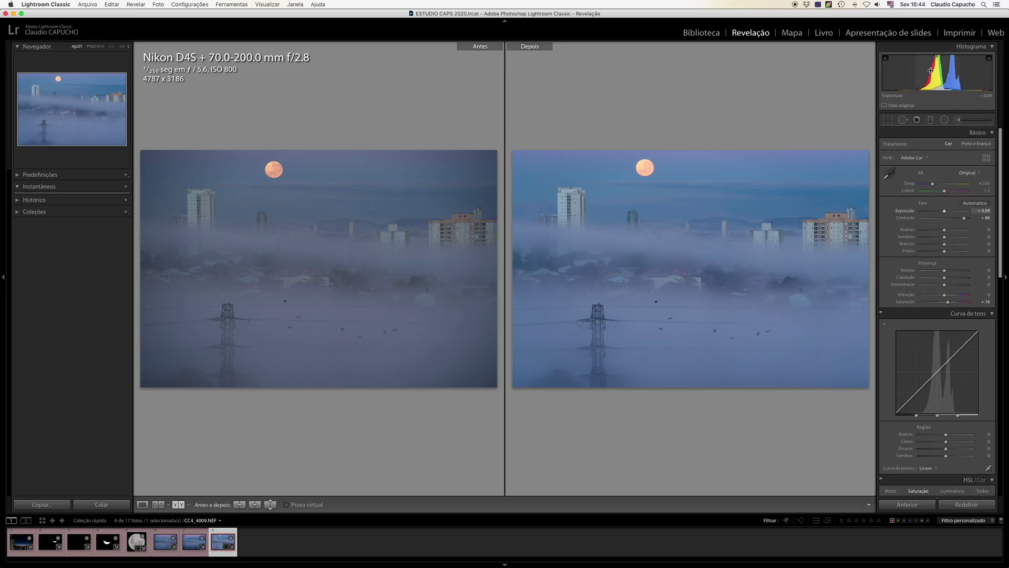
{"action": "left_click_drag", "start_coordinate": [930, 70], "coordinate": [928, 70]}
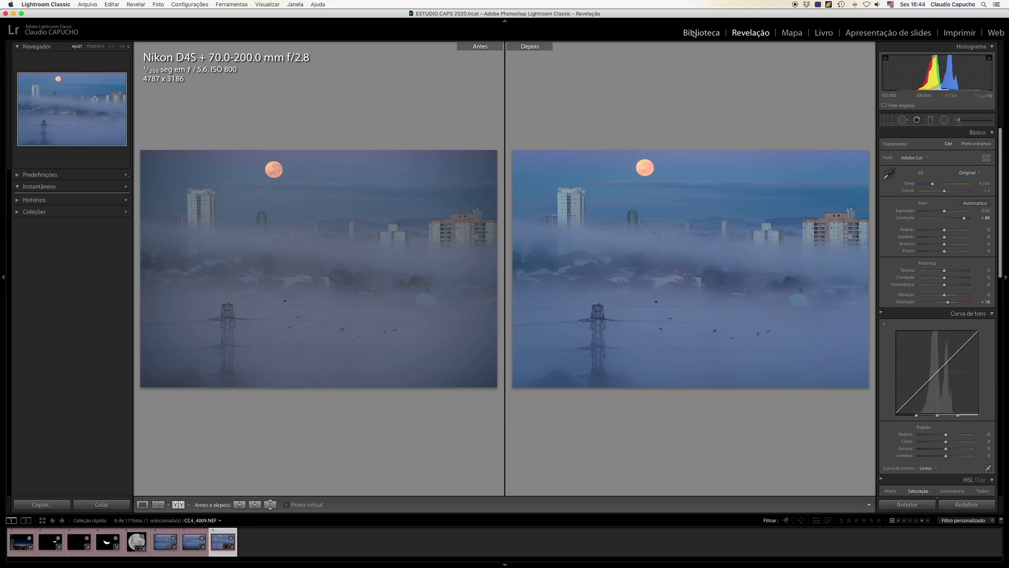
- Back in single-photo view, compare lens profile corrections on and off, leaving them enabled
{"action": "left_click", "coordinate": [142, 504]}
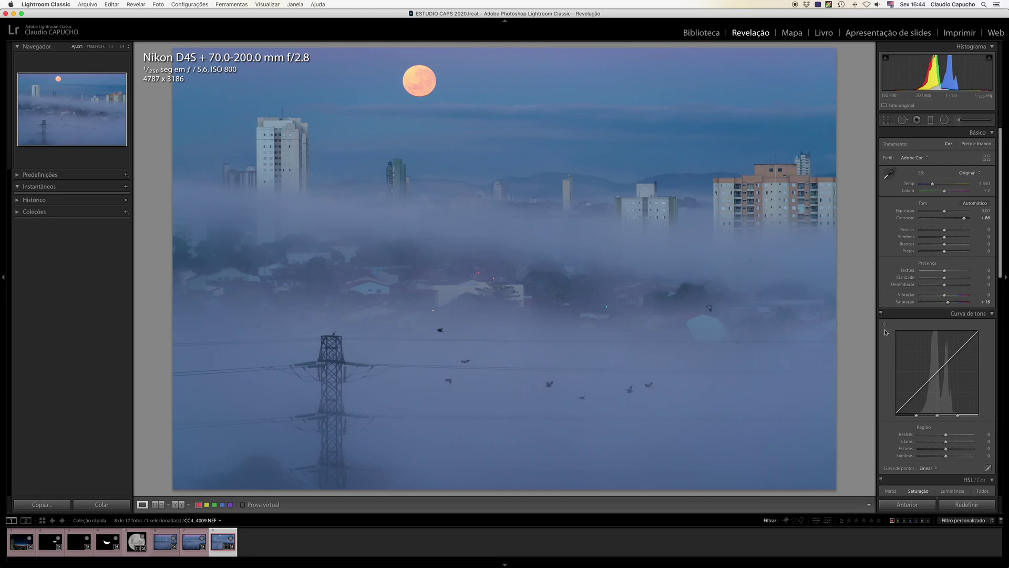
{"action": "scroll", "coordinate": [885, 332], "scroll_direction": "down", "scroll_amount": 5}
{"action": "scroll", "coordinate": [885, 332], "scroll_direction": "down", "scroll_amount": 5}
{"action": "scroll", "coordinate": [885, 332], "scroll_direction": "down", "scroll_amount": 5}
{"action": "scroll", "coordinate": [886, 332], "scroll_direction": "down", "scroll_amount": 5}
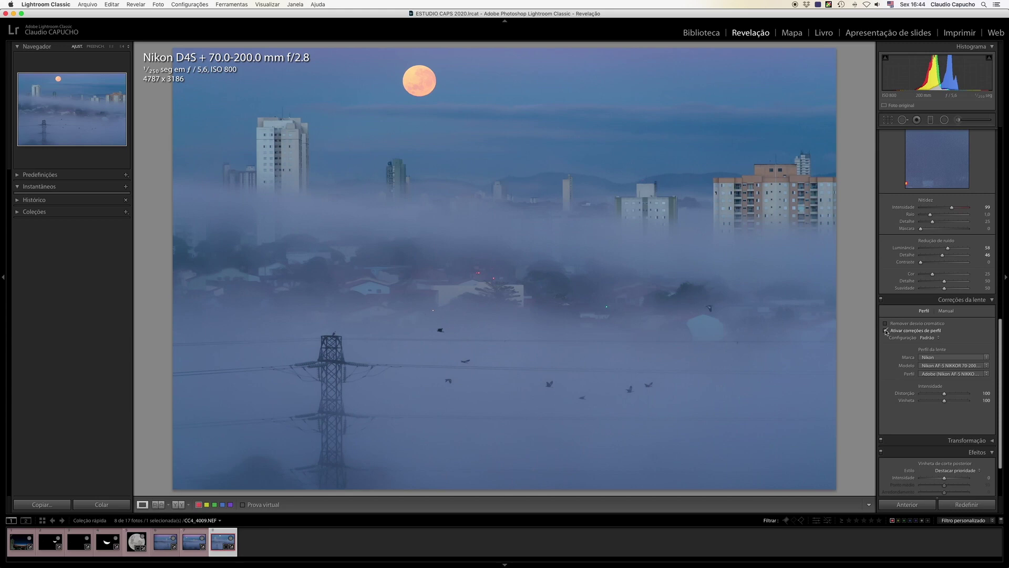
{"action": "left_click", "coordinate": [885, 330]}
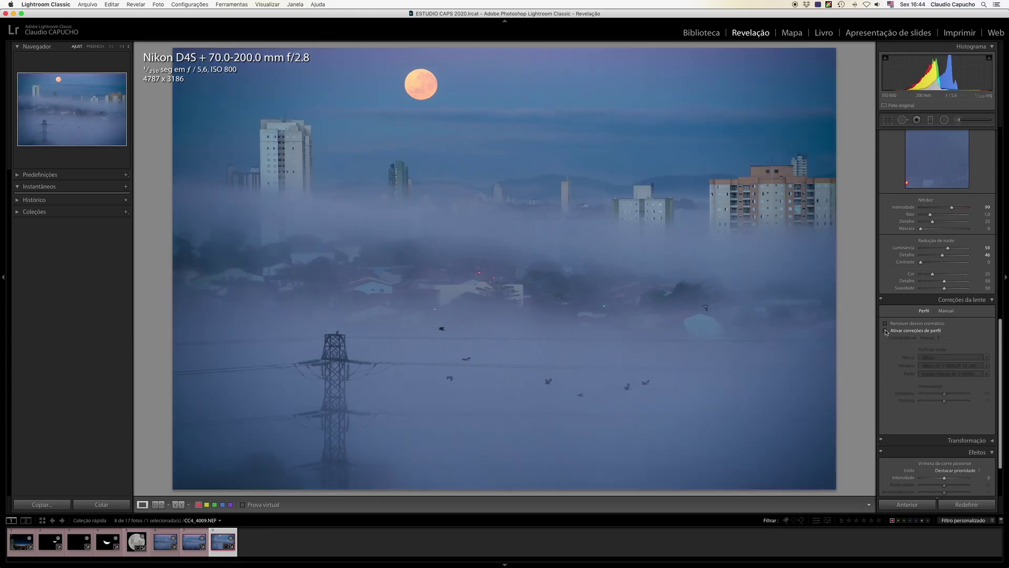
{"action": "left_click", "coordinate": [885, 331]}
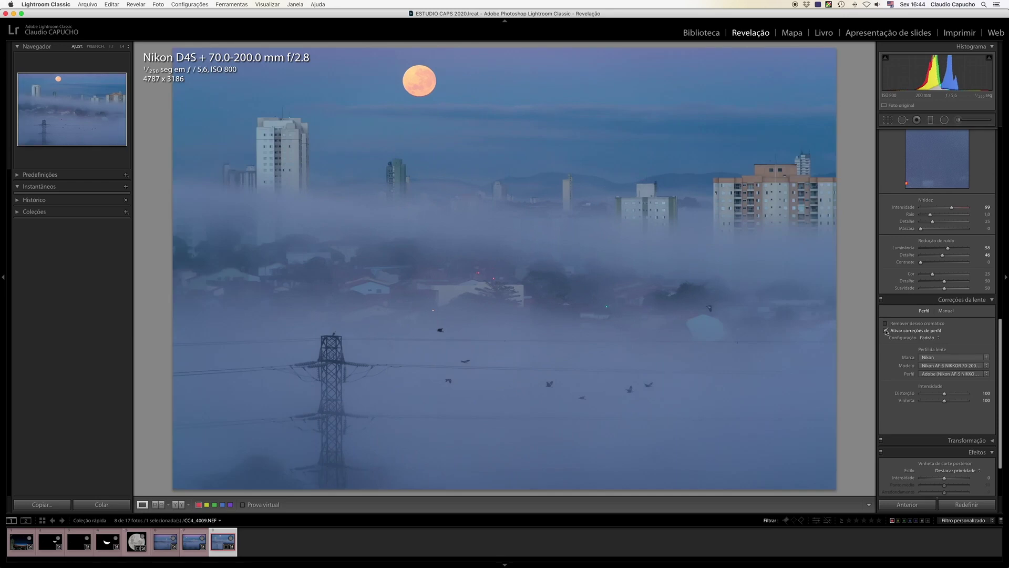
{"action": "left_click", "coordinate": [886, 331]}
{"action": "left_click", "coordinate": [886, 330]}
{"action": "left_click", "coordinate": [886, 331]}
{"action": "left_click", "coordinate": [885, 331]}
- Keep distortion correction at 100 and view the photo in the Library module
{"action": "left_click", "coordinate": [941, 398]}
{"action": "left_click_drag", "start_coordinate": [940, 398], "coordinate": [943, 399]}
{"action": "left_click", "coordinate": [698, 33]}
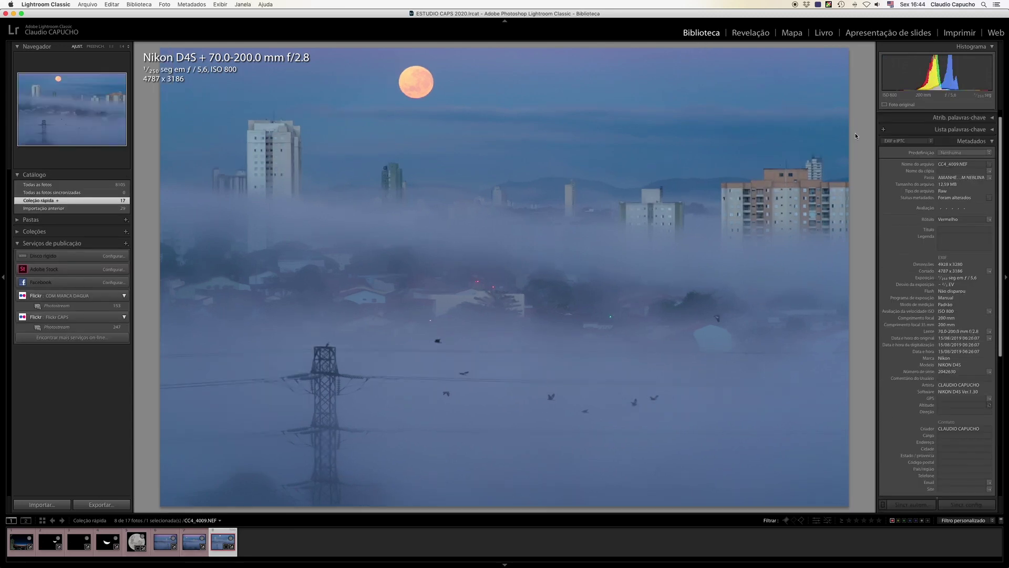
- Show the Quick Collection as a Library thumbnail grid with no photos selected
{"action": "key", "text": "g"}
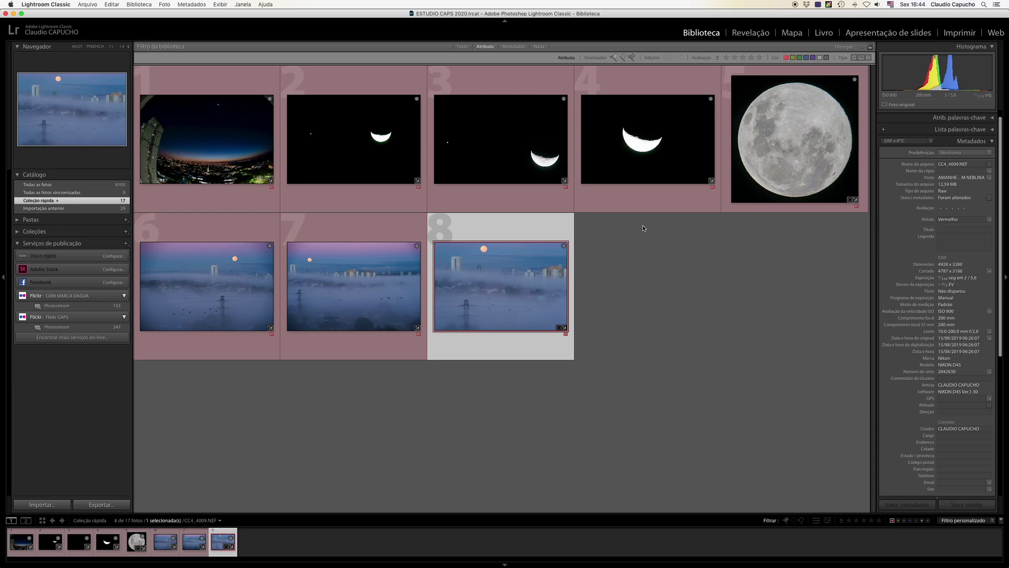
{"action": "left_click", "coordinate": [591, 282]}
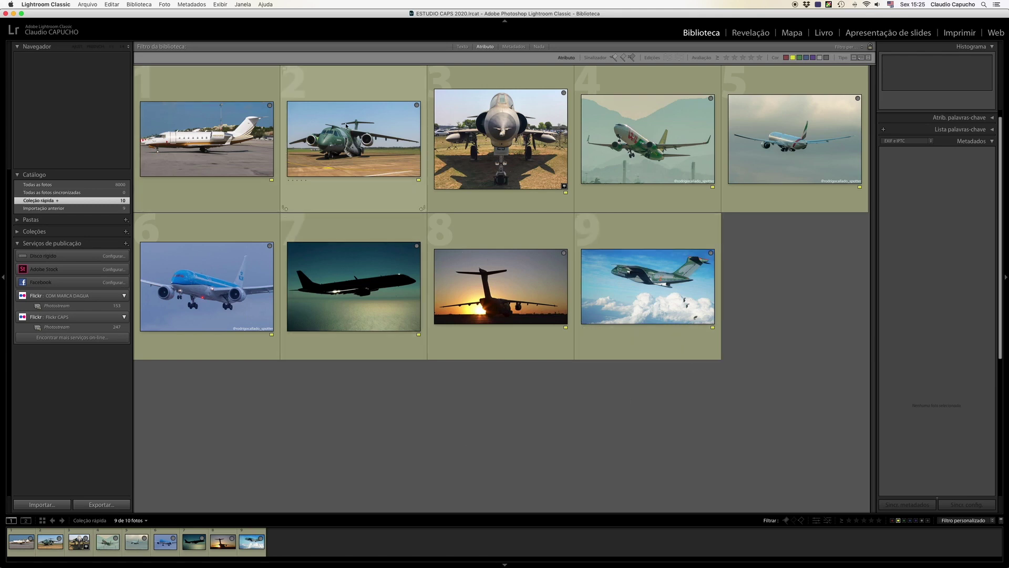
{"action": "left_click", "coordinate": [182, 146]}
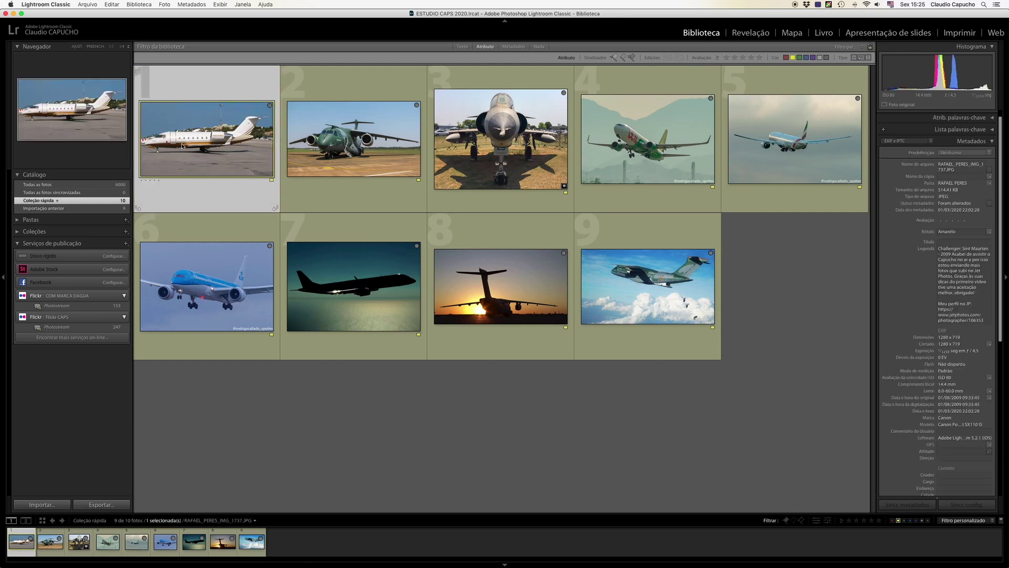
{"action": "mouse_move", "coordinate": [182, 146]}
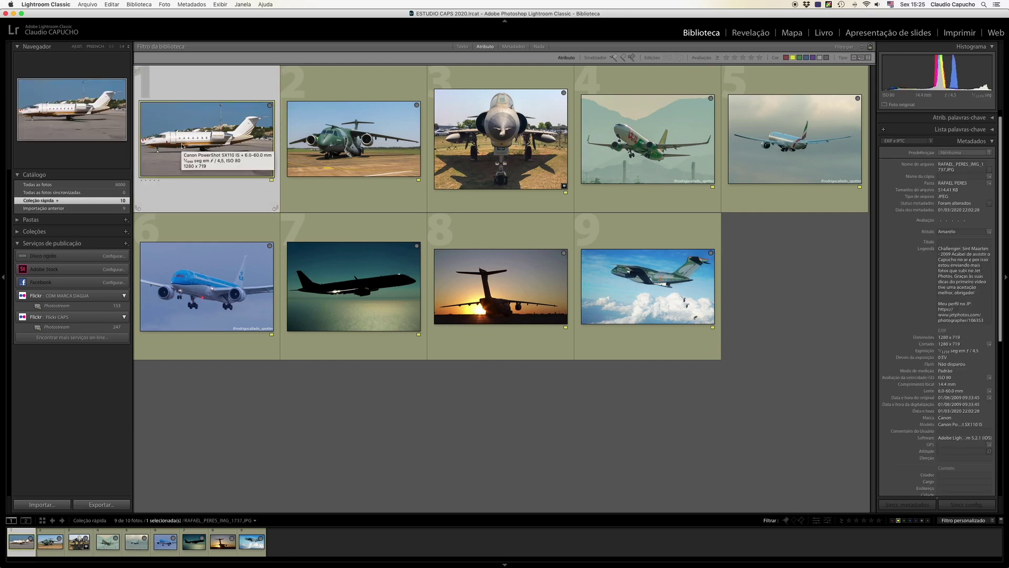
{"action": "left_click", "coordinate": [650, 153]}
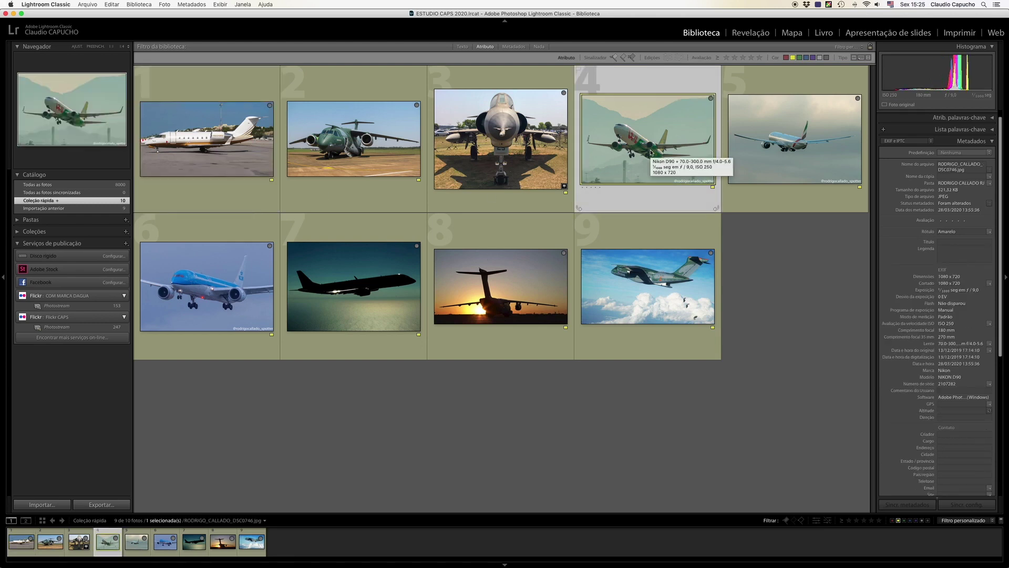
{"action": "left_click", "coordinate": [480, 285]}
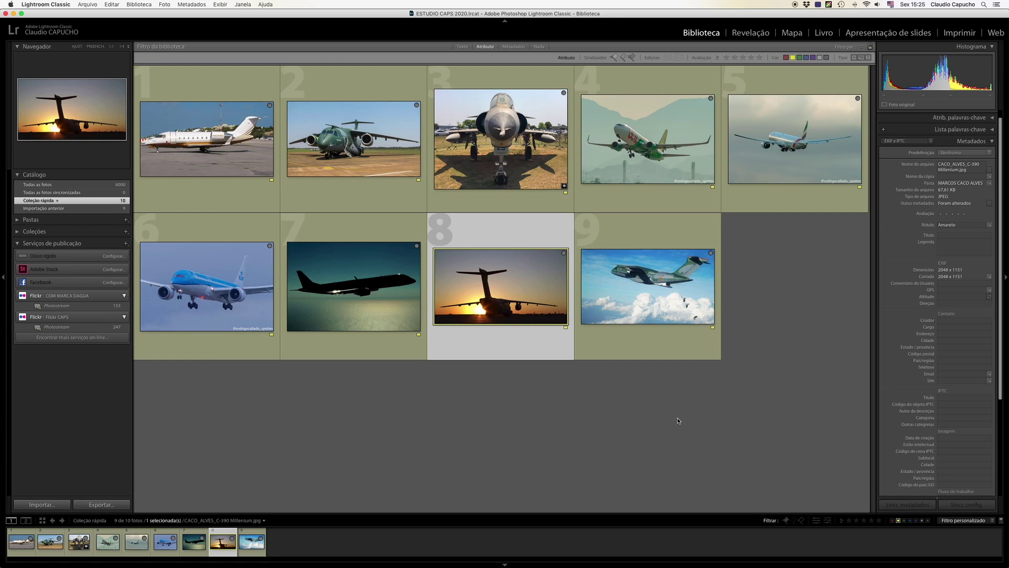
{"action": "left_click", "coordinate": [216, 157]}
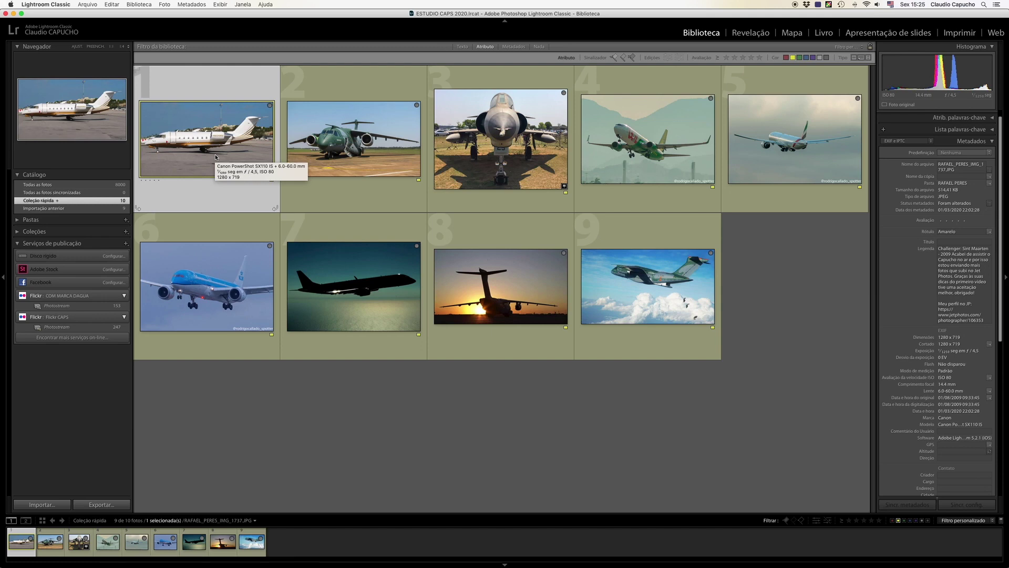
{"action": "mouse_move", "coordinate": [500, 138]}
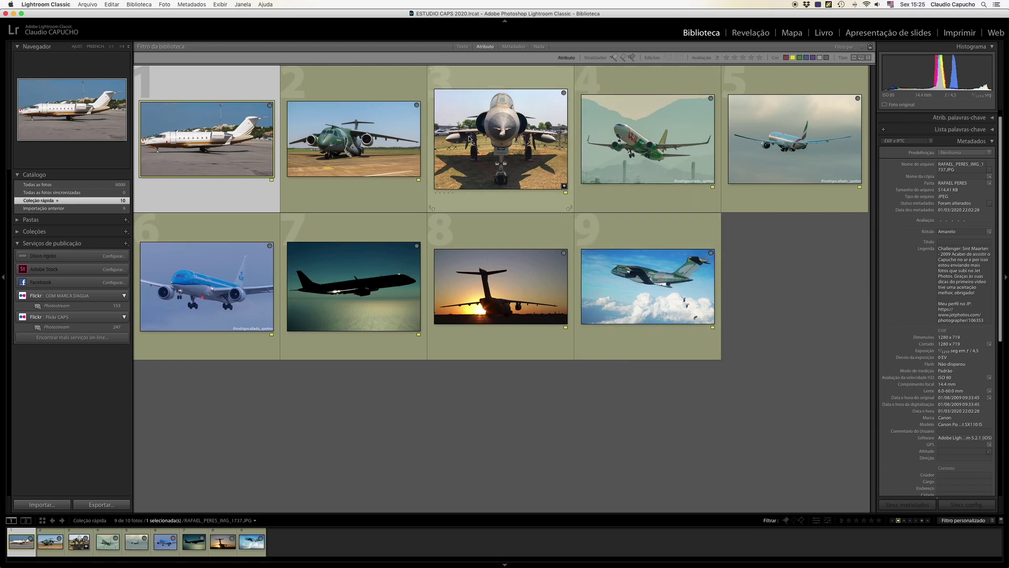
{"action": "left_click", "coordinate": [342, 142]}
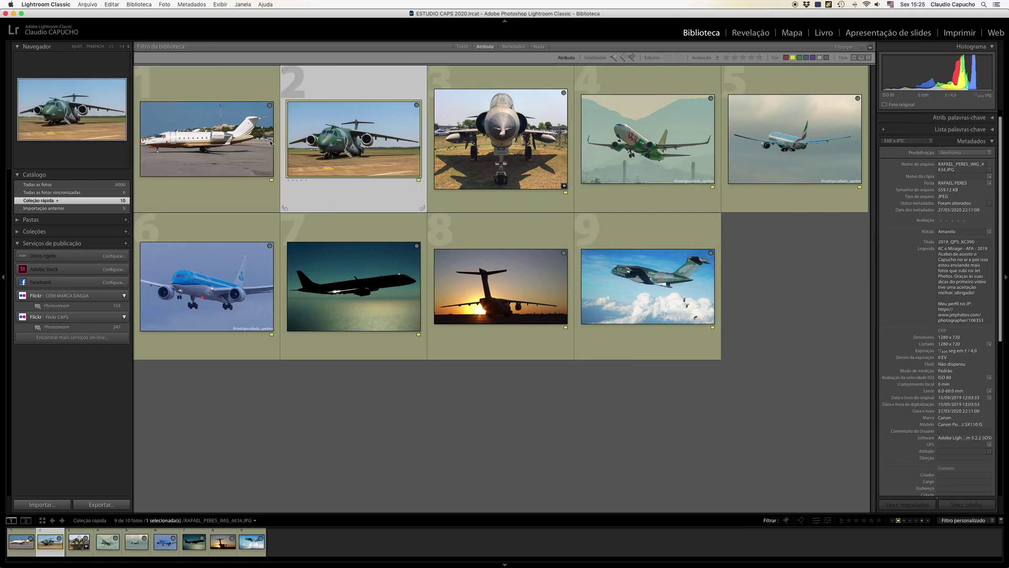
- Open the white business jet photo full size, then advance to the green transport photo
{"action": "left_click", "coordinate": [223, 133]}
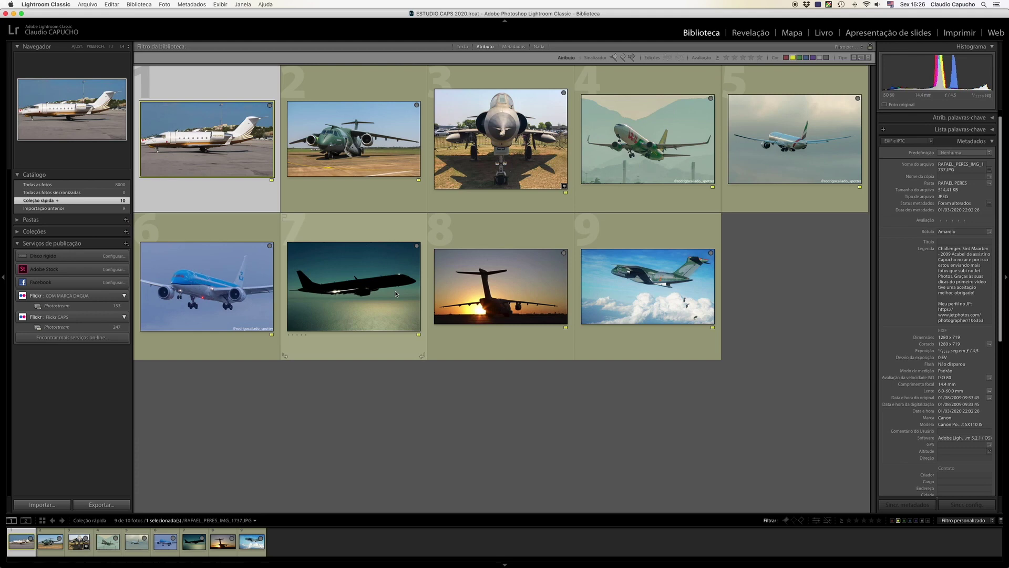
{"action": "mouse_move", "coordinate": [501, 288]}
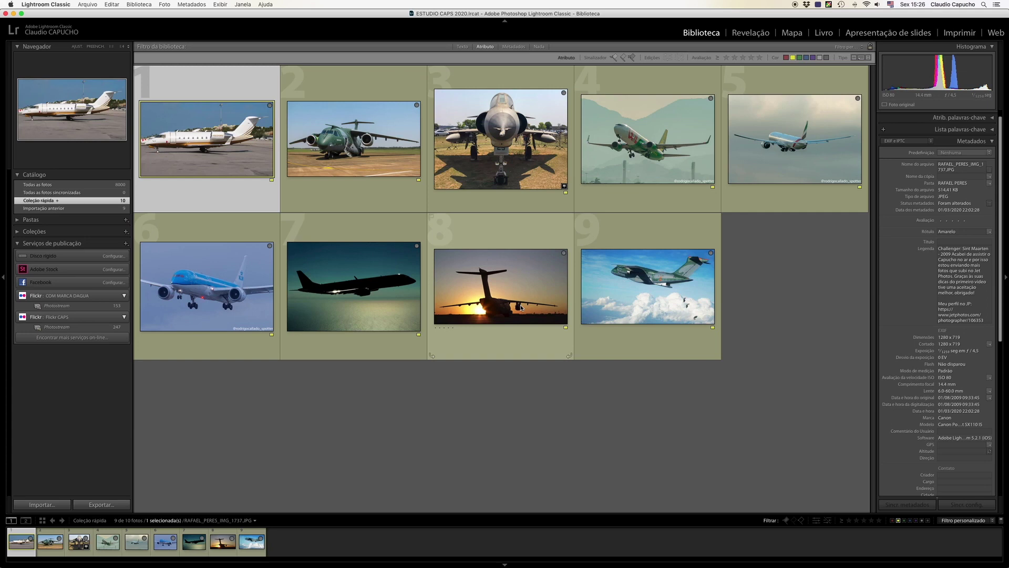
{"action": "double_click", "coordinate": [159, 202]}
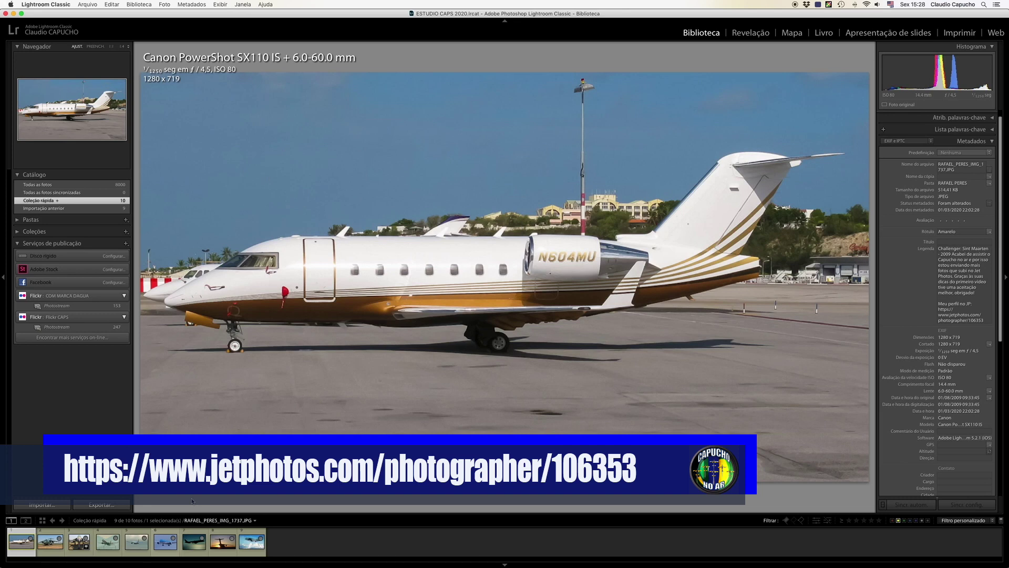
{"action": "key", "text": "Right"}
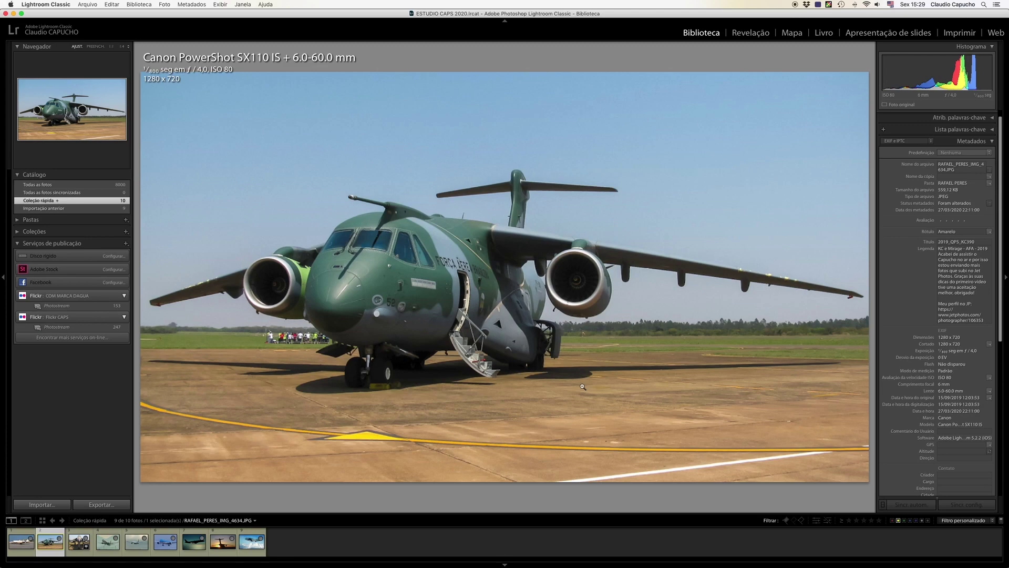
- Step through the fighter jet, Challenger and Mirage photos to the Emirates 777
{"action": "key", "text": "Right"}
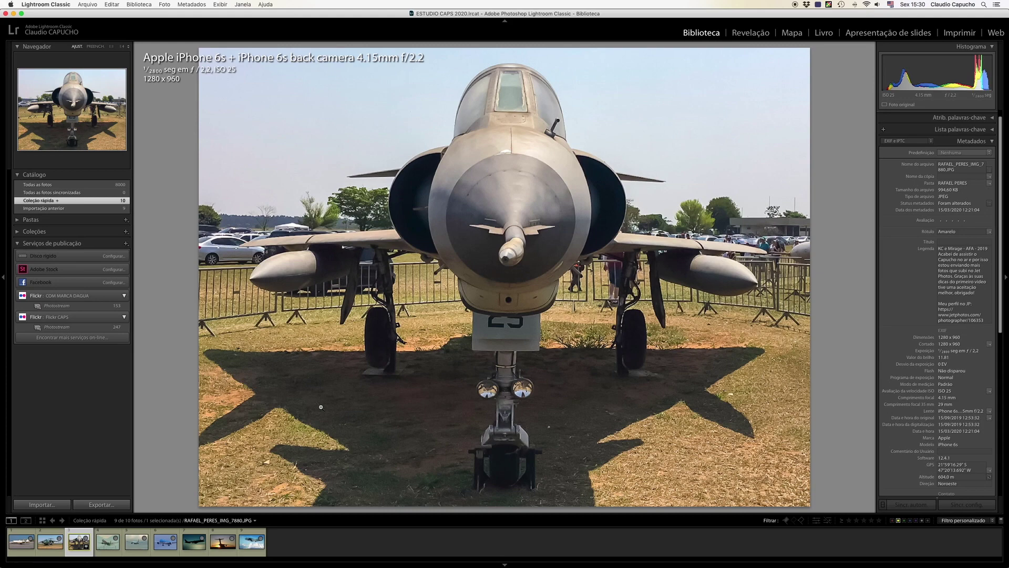
{"action": "key", "text": "Left"}
{"action": "key", "text": "Left"}
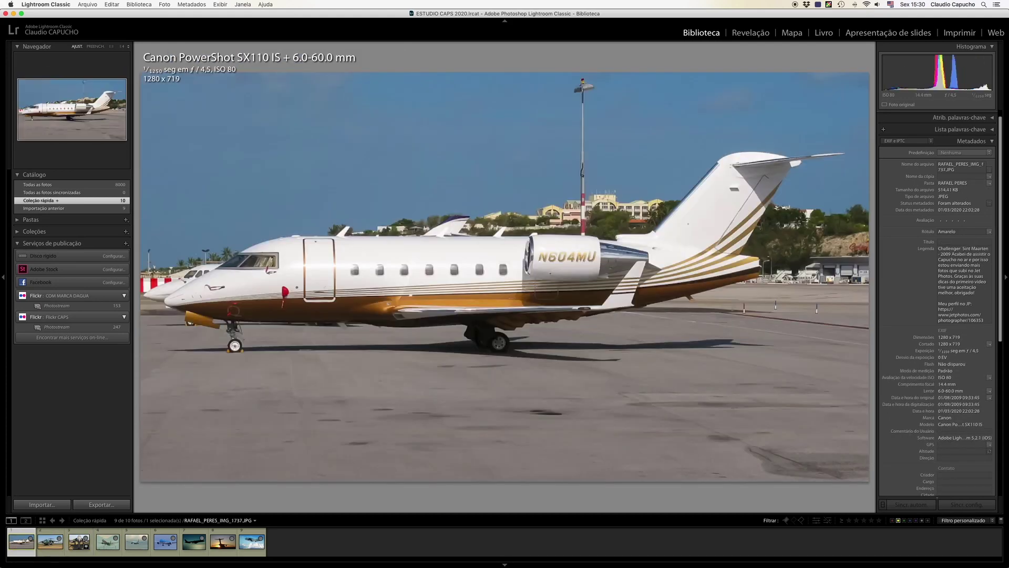
{"action": "key", "text": "Right"}
{"action": "key", "text": "Right"}
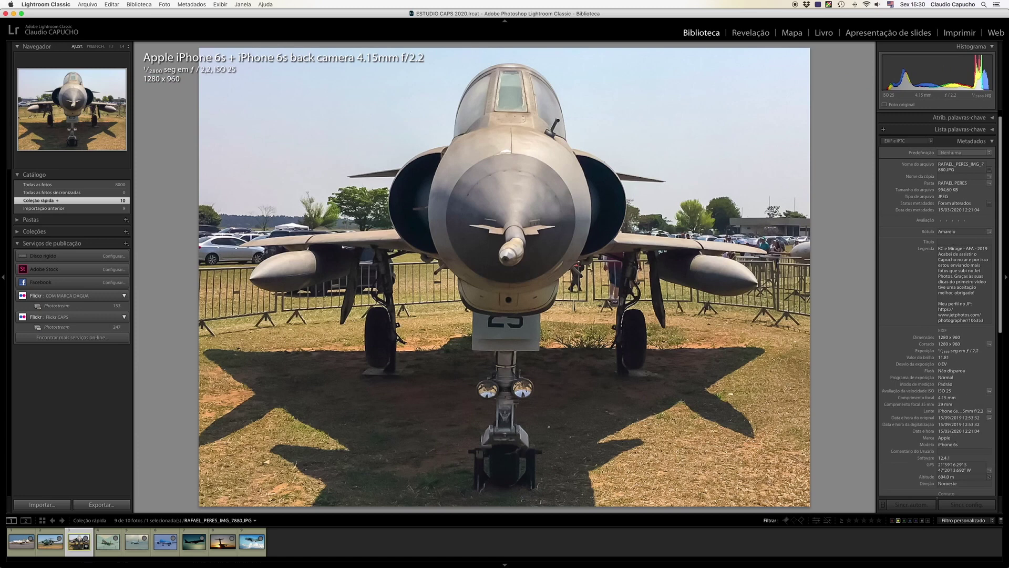
{"action": "key", "text": "Right"}
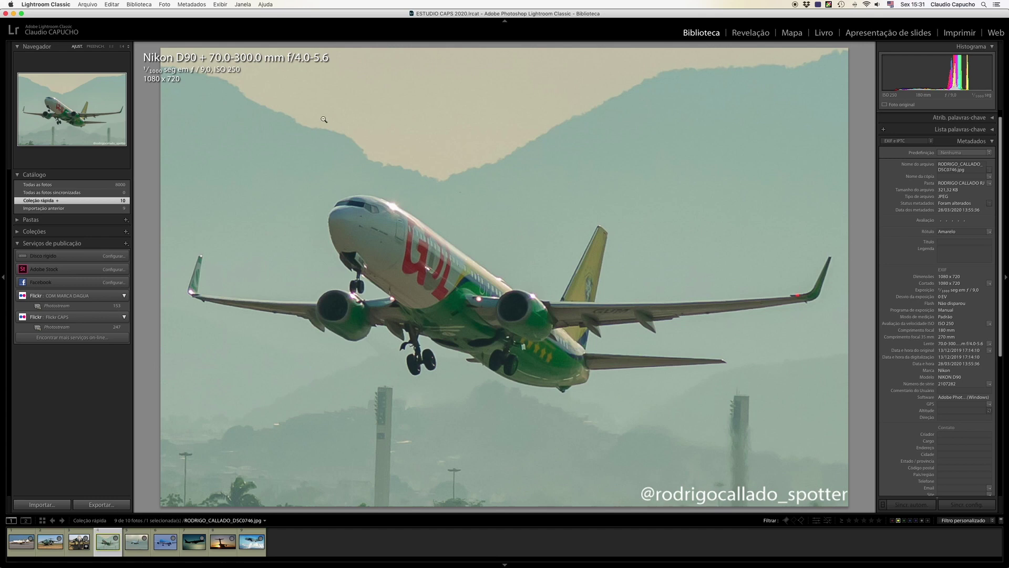
{"action": "key", "text": "Right"}
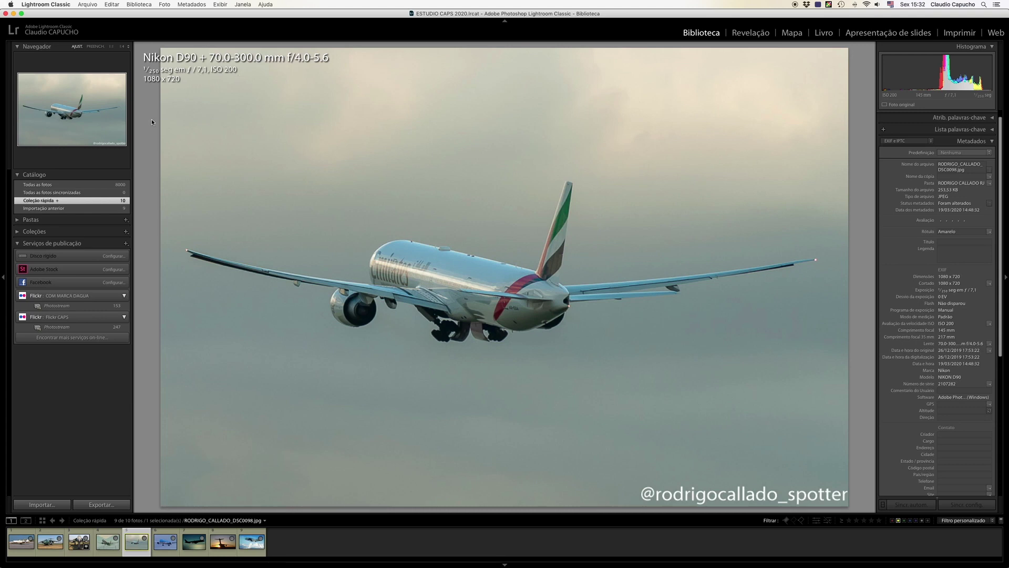
- Advance through the KLM jet photo to the silhouetted jet over the sea
{"action": "key", "text": "Right"}
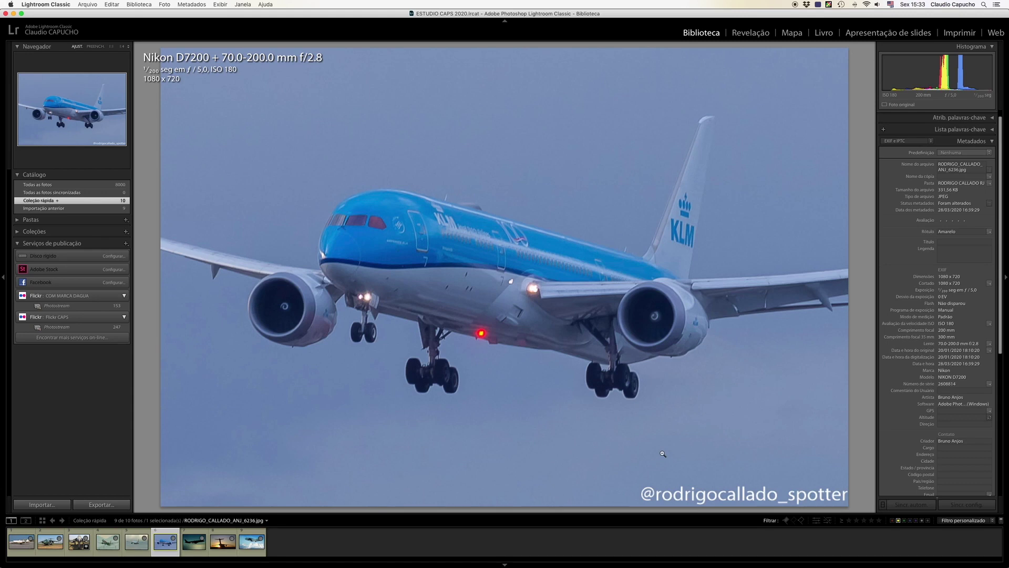
{"action": "key", "text": "Right"}
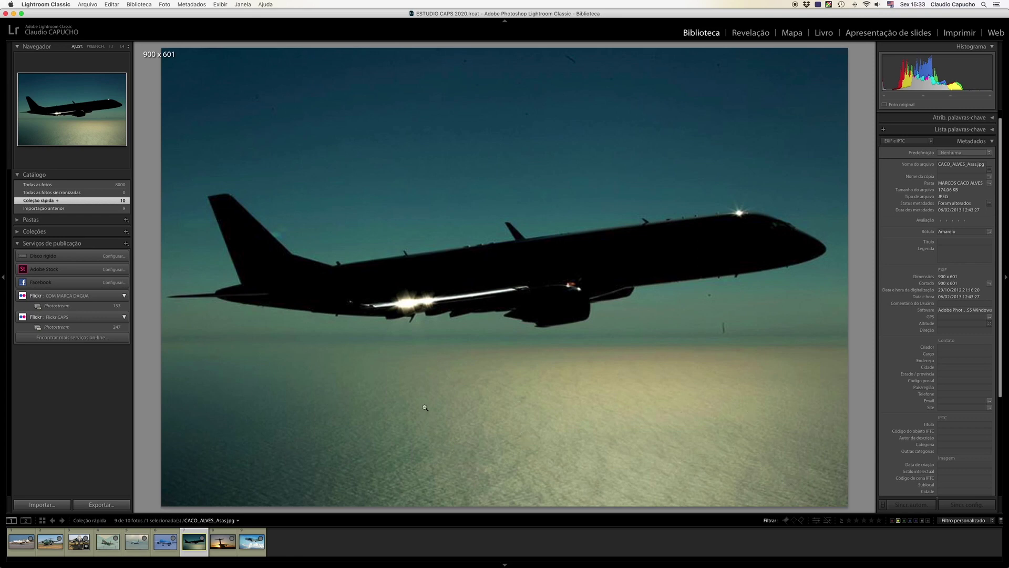
- Switch the silhouetted jet photo into the Develop module
{"action": "left_click", "coordinate": [748, 32]}
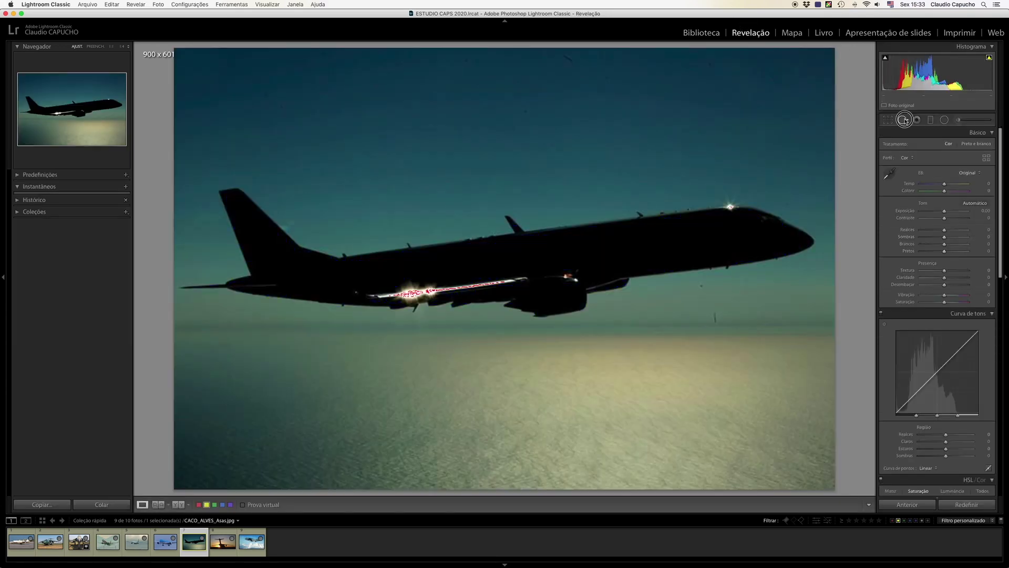
- Inspect the existing wing spot fix and hide the highlight clipping warning
{"action": "left_click", "coordinate": [902, 119]}
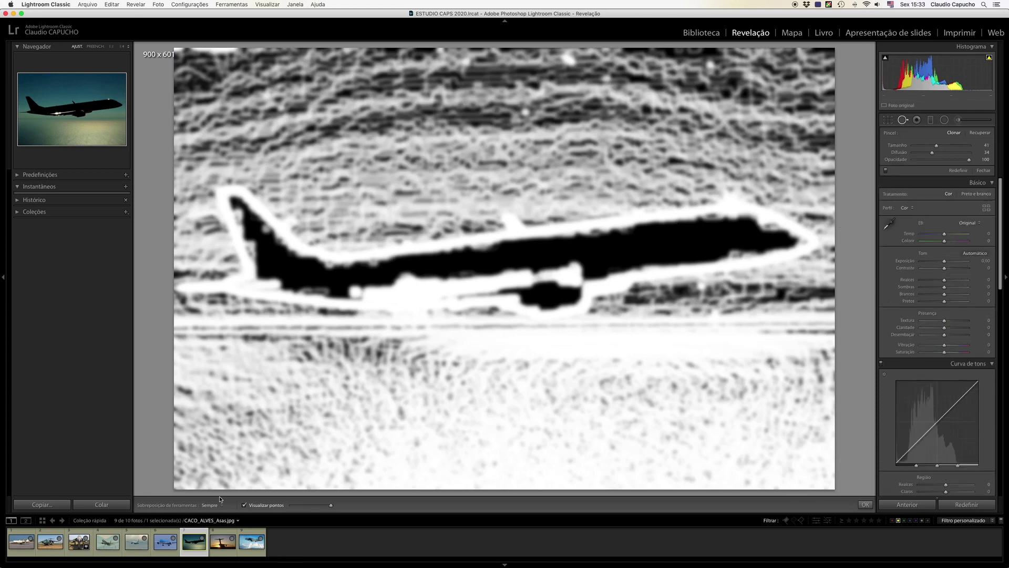
{"action": "left_click", "coordinate": [244, 504]}
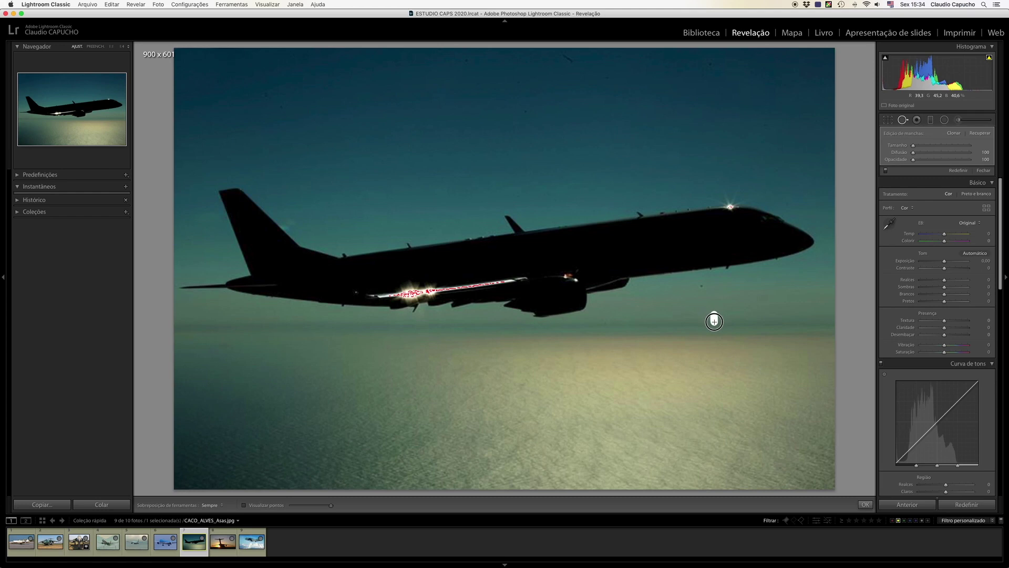
{"action": "left_click", "coordinate": [701, 285]}
{"action": "left_click", "coordinate": [902, 121]}
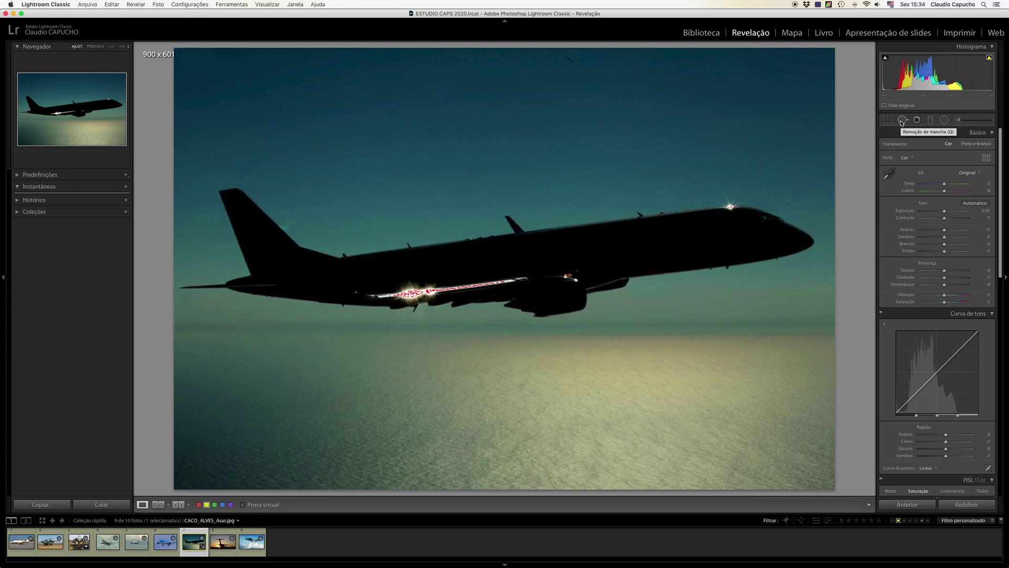
{"action": "left_click", "coordinate": [990, 60]}
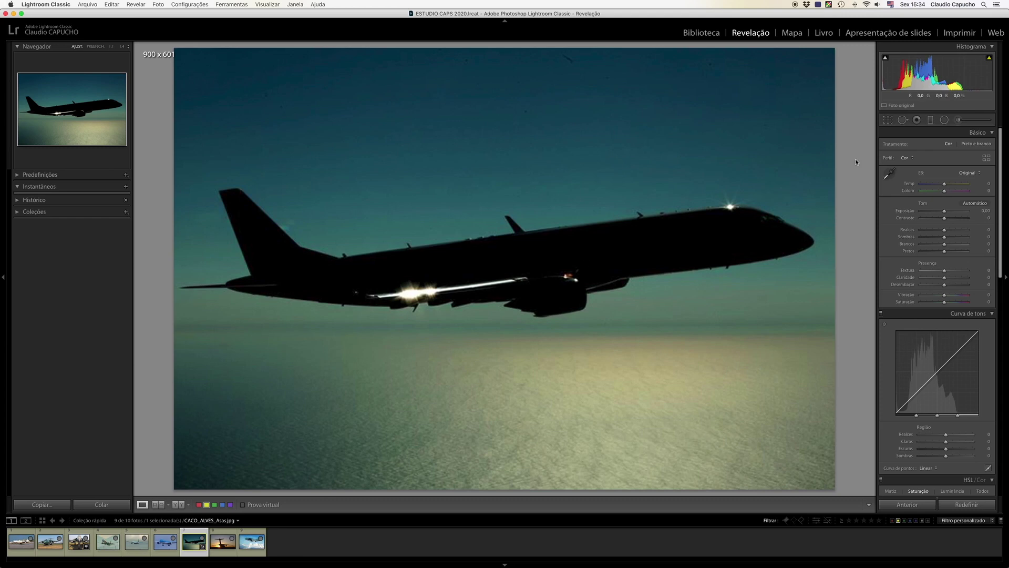
- Heal the sky dust spots, including one near the top edge, then advance to the sunset cargo plane photo
{"action": "left_click", "coordinate": [902, 120]}
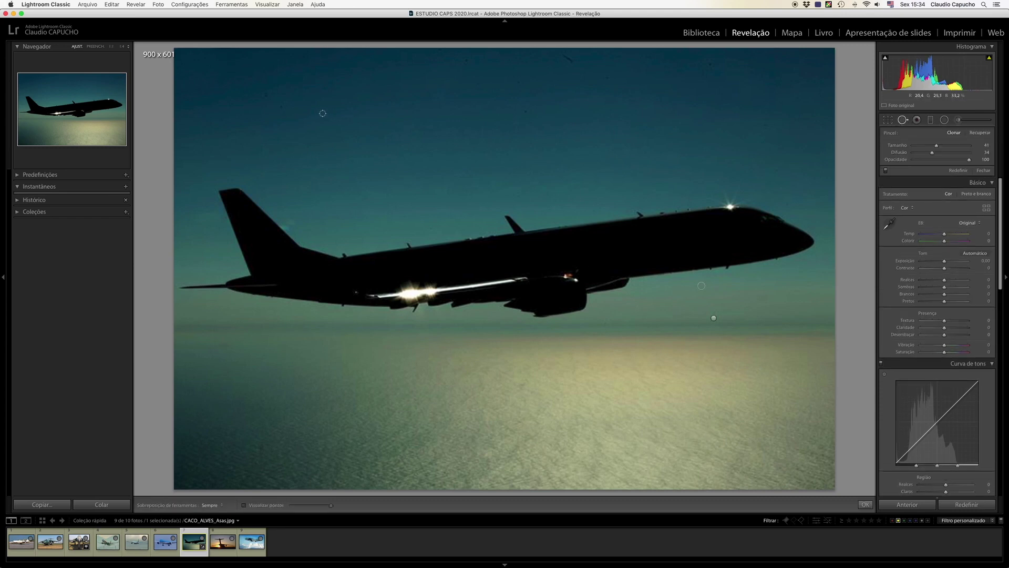
{"action": "left_click", "coordinate": [281, 106]}
{"action": "left_click", "coordinate": [265, 96]}
{"action": "key", "text": "q"}
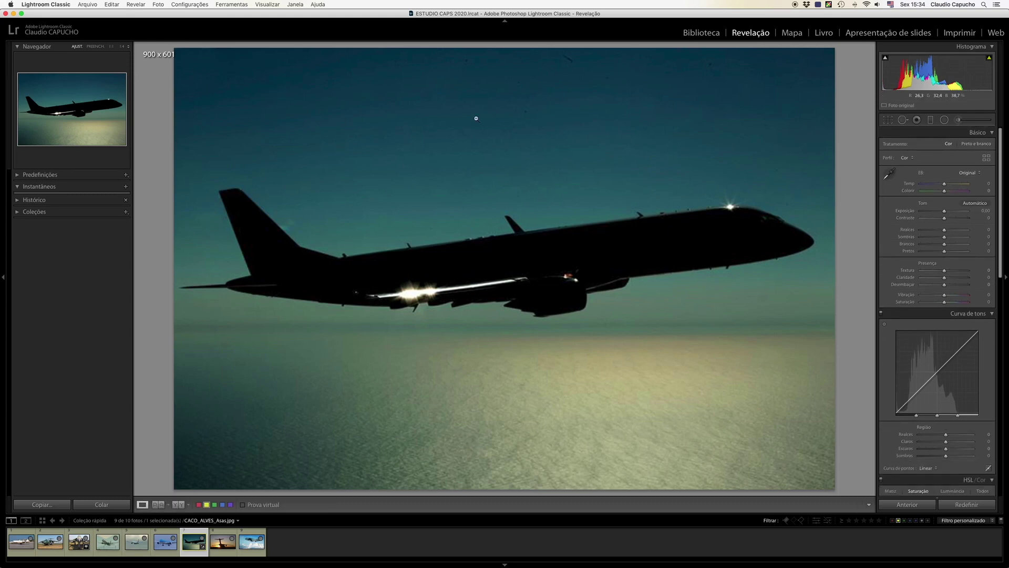
{"action": "key", "text": "q"}
{"action": "left_click", "coordinate": [568, 58]}
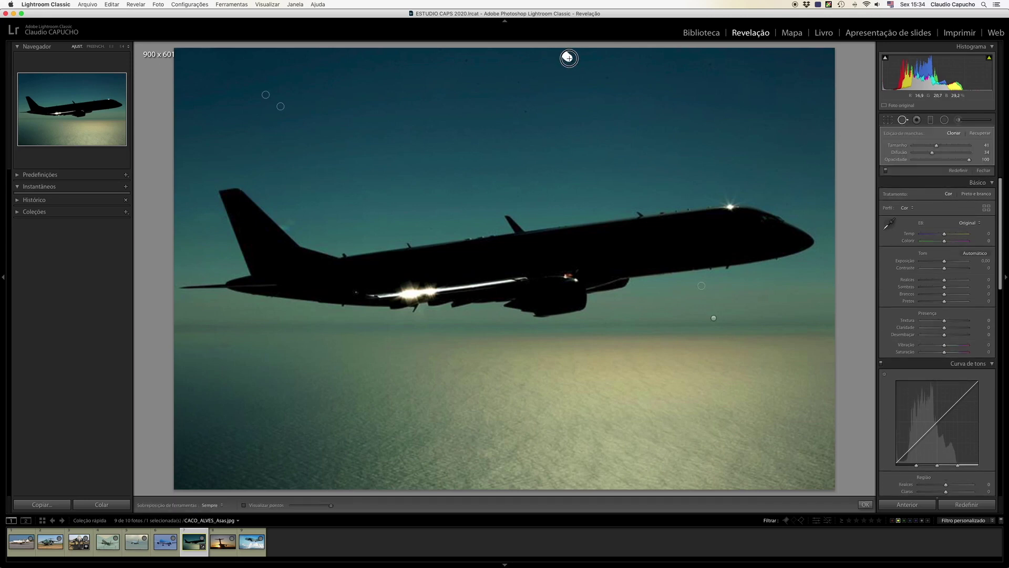
{"action": "left_click", "coordinate": [903, 120]}
{"action": "key", "text": "Right"}
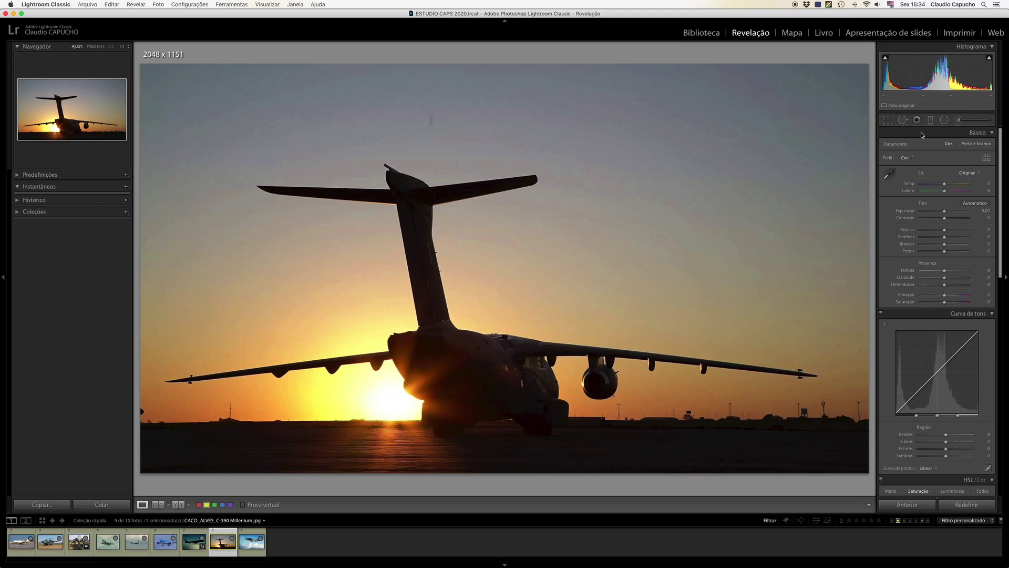
- Heal the dust speck above the cargo plane's tail and reactivate Spot Removal
{"action": "left_click", "coordinate": [901, 120]}
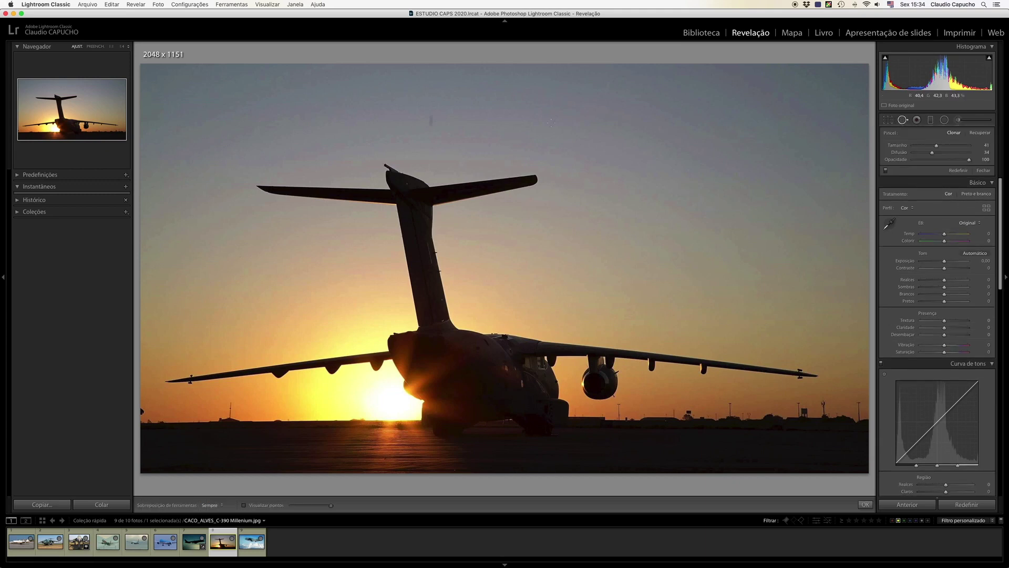
{"action": "left_click", "coordinate": [430, 119]}
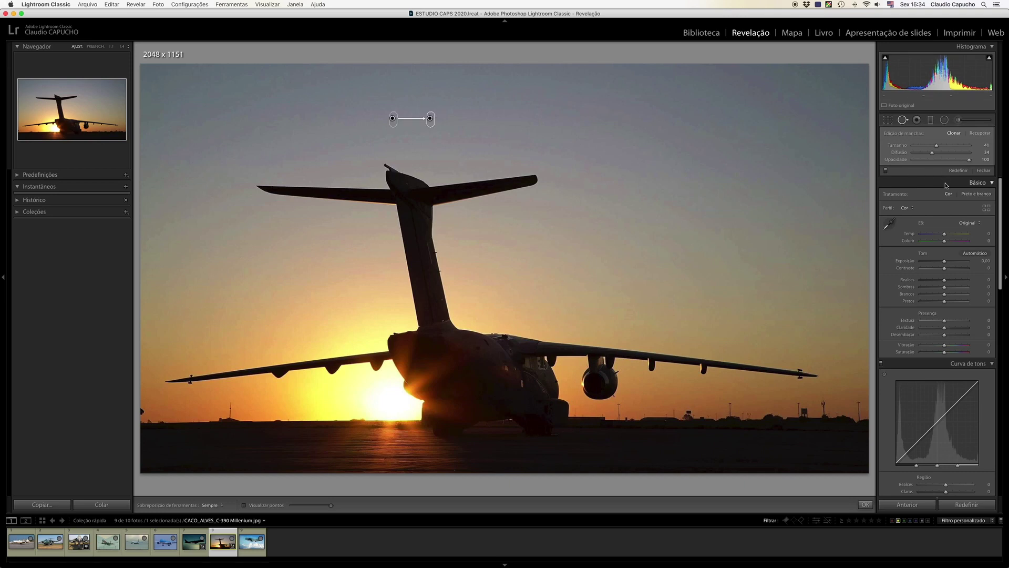
{"action": "left_click", "coordinate": [903, 121]}
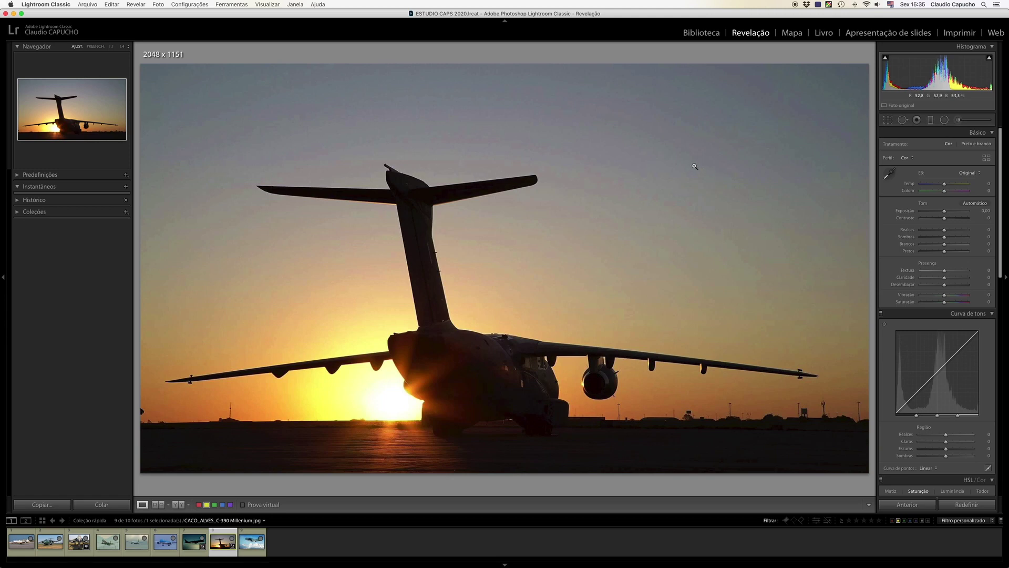
{"action": "left_click", "coordinate": [902, 120]}
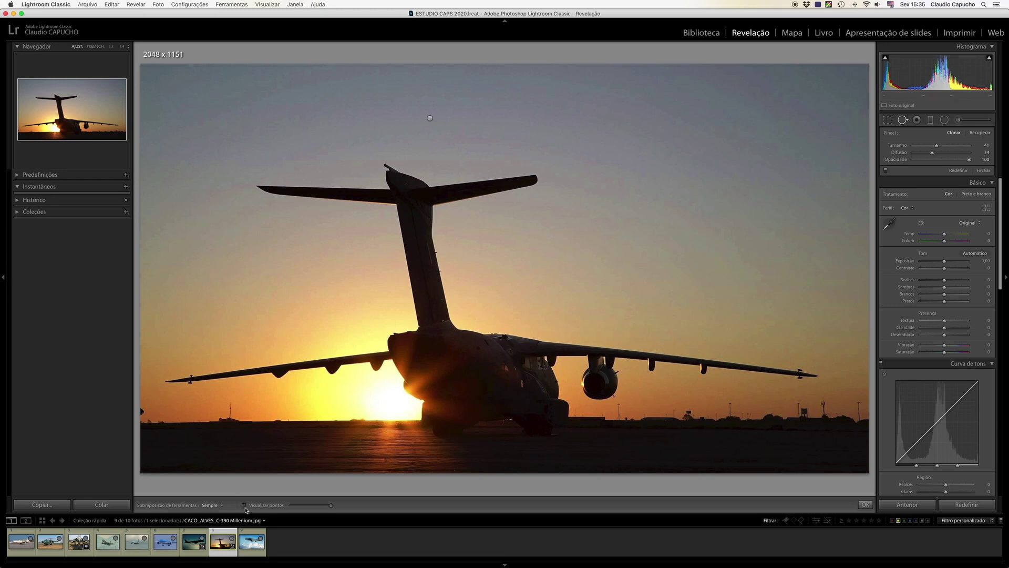
{"action": "left_click", "coordinate": [244, 505]}
{"action": "mouse_move", "coordinate": [330, 504]}
{"action": "left_mouse_down"}
{"action": "mouse_move", "coordinate": [282, 504]}
{"action": "mouse_move", "coordinate": [315, 502]}
{"action": "left_mouse_up"}
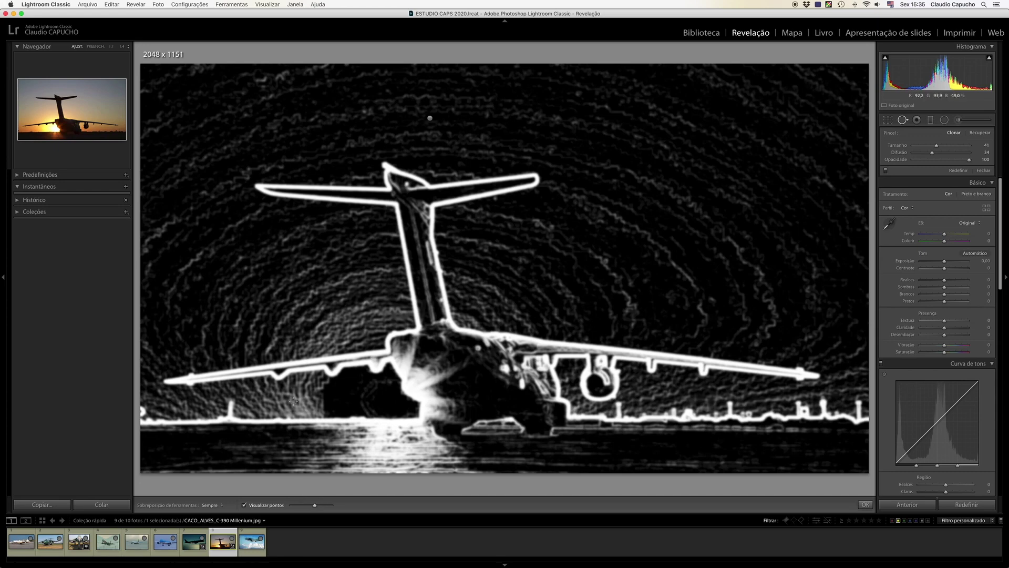
{"action": "mouse_move", "coordinate": [316, 505]}
{"action": "left_mouse_down"}
{"action": "mouse_move", "coordinate": [329, 501]}
{"action": "mouse_move", "coordinate": [311, 496]}
{"action": "mouse_move", "coordinate": [319, 498]}
{"action": "left_mouse_up"}
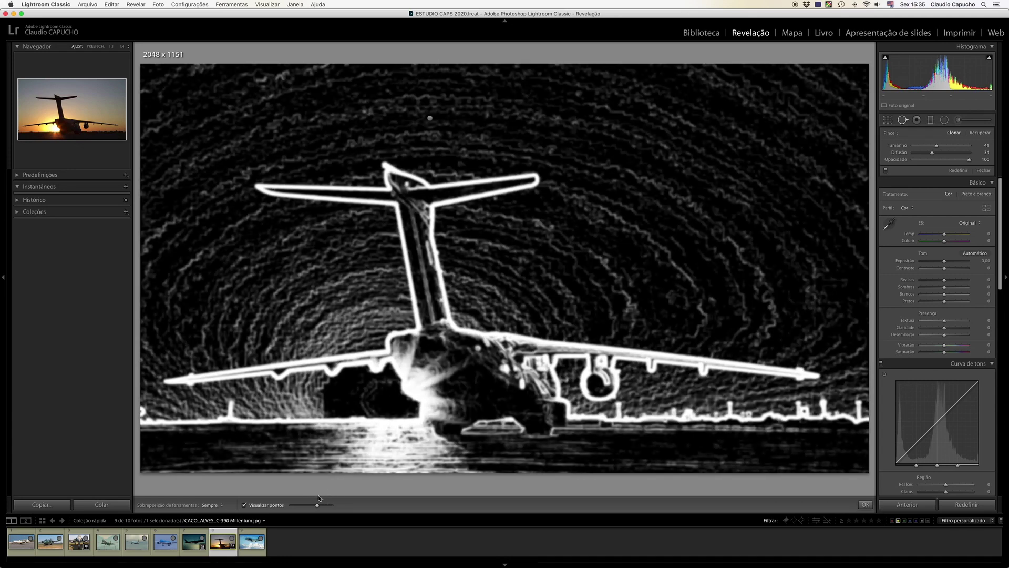
{"action": "left_click", "coordinate": [244, 505]}
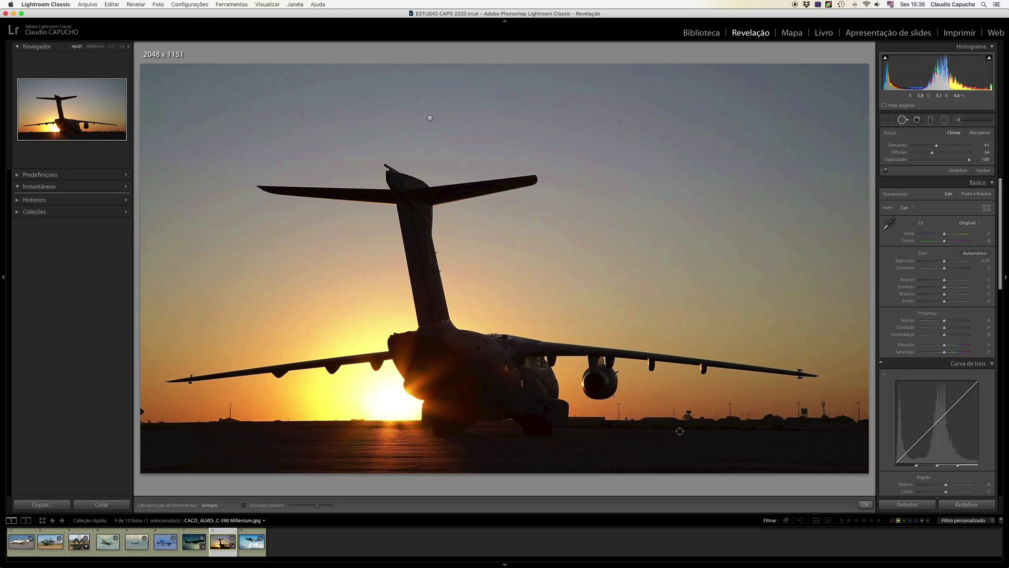
{"action": "key", "text": "Right"}
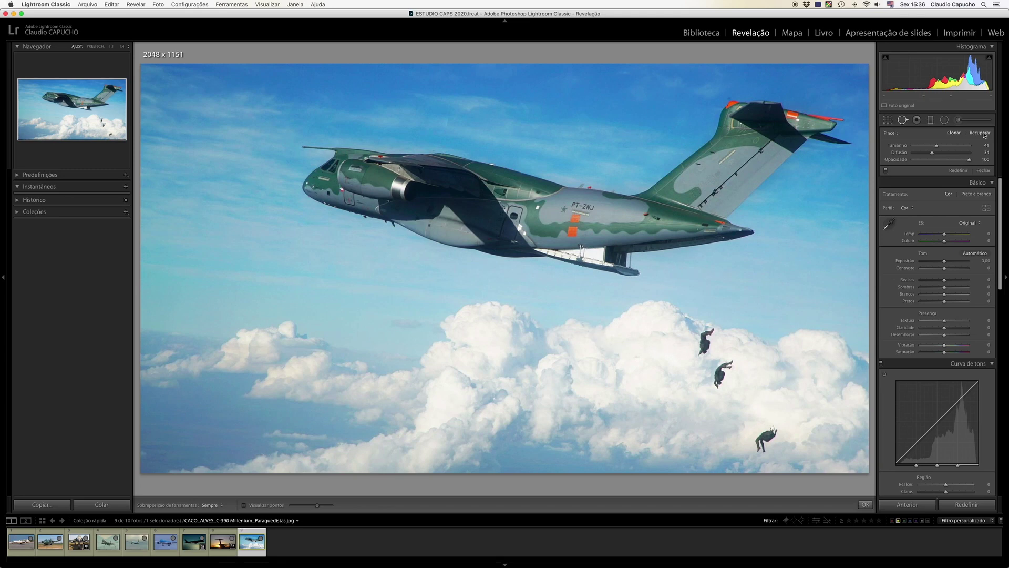
- Close Spot Removal on the C-390 paratrooper photo
{"action": "left_click", "coordinate": [903, 120]}
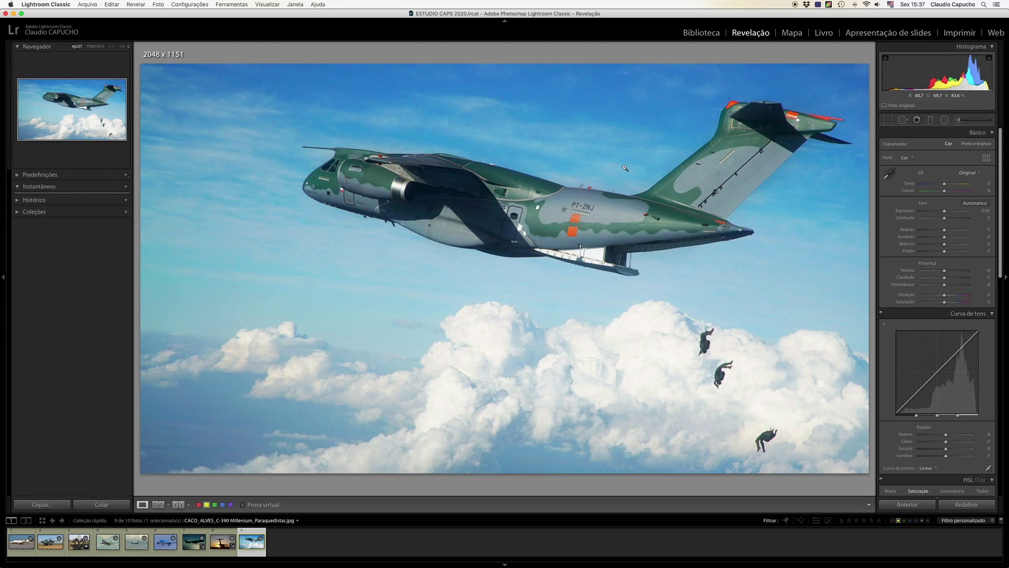
- Show the nine Quick Collection aircraft photos in Library Grid view with nothing selected
{"action": "left_click", "coordinate": [699, 35]}
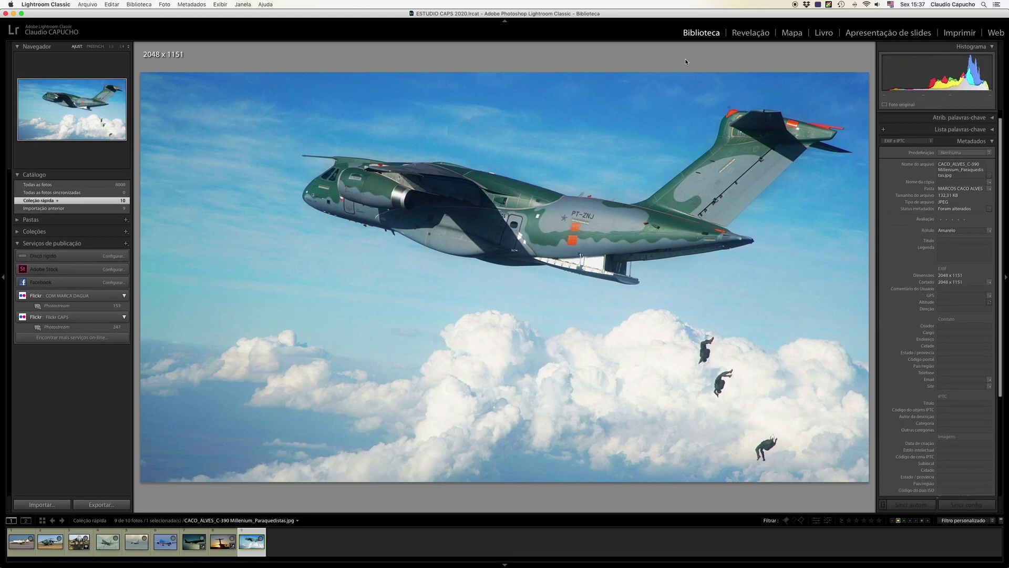
{"action": "key", "text": "g"}
{"action": "left_click", "coordinate": [745, 269]}
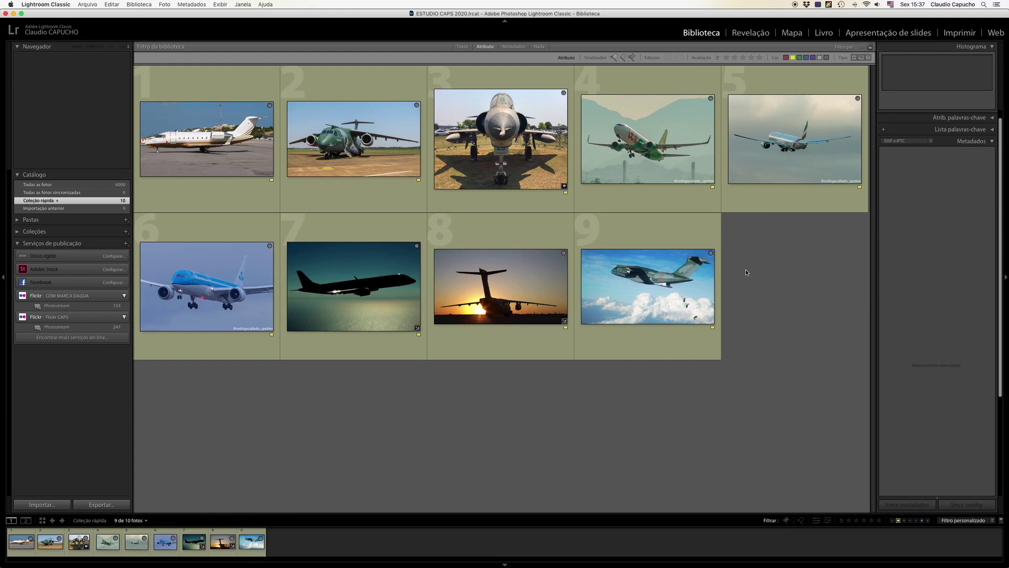